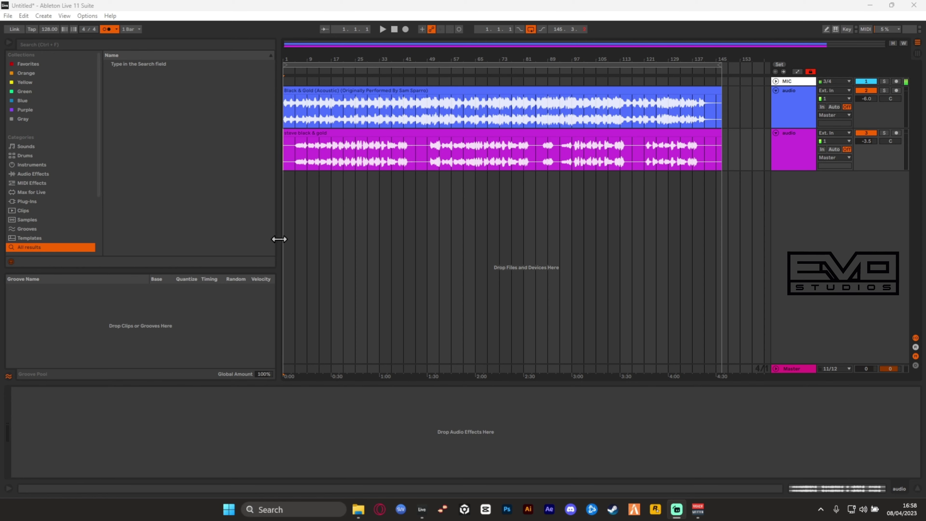
Step: Examine the silent opening bars of the vocal clip at several zoom levels, highlighting the section before the first phrase
left_click_drag(305, 43, 407, 109)
left_click_drag(330, 61, 329, 30)
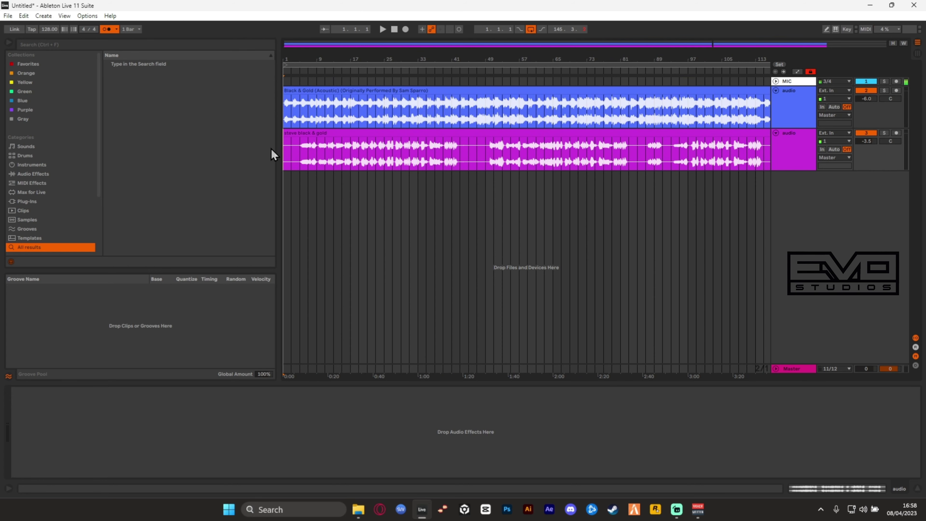
left_click_drag(308, 156, 279, 169)
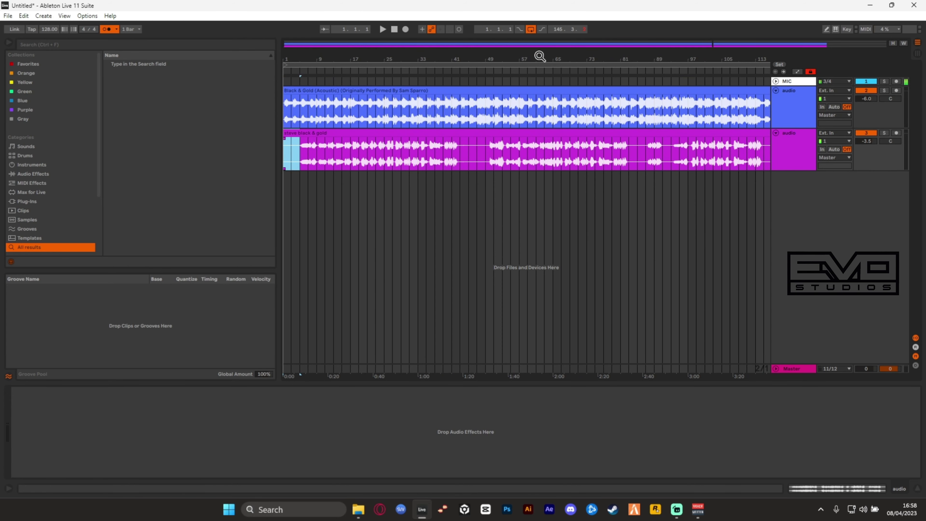
left_click_drag(540, 56, 540, 44)
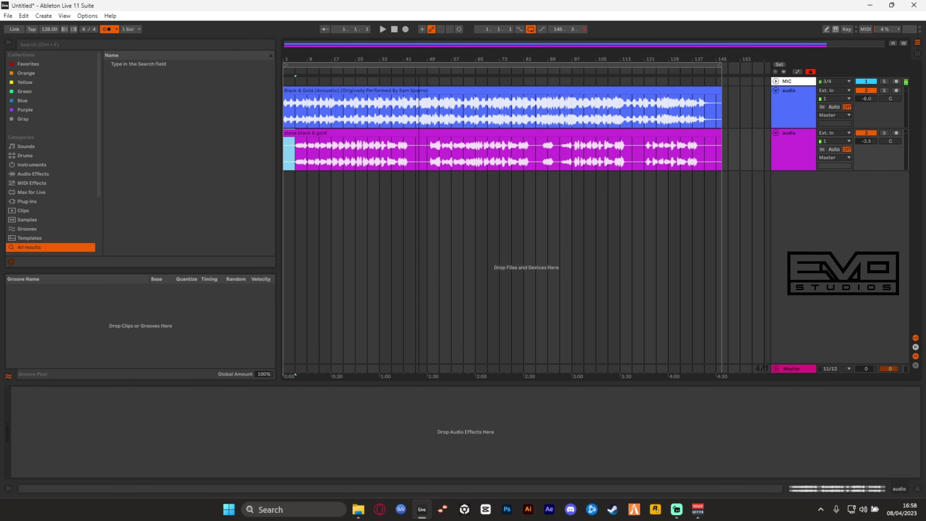
left_click(297, 133)
mouse_move(289, 56)
left_mouse_down()
mouse_move(289, 72)
mouse_move(139, 183)
left_mouse_up()
left_click(330, 152)
left_click(304, 163)
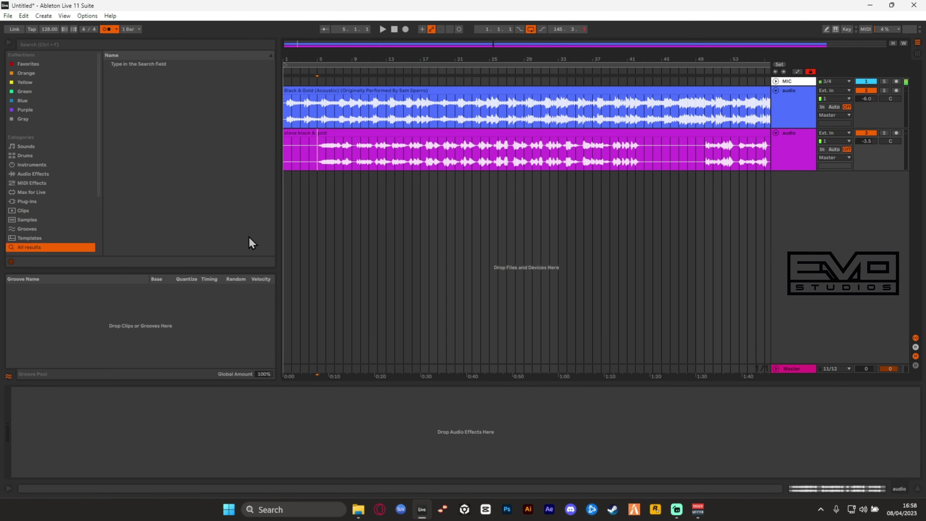
left_click_drag(323, 161, 276, 153)
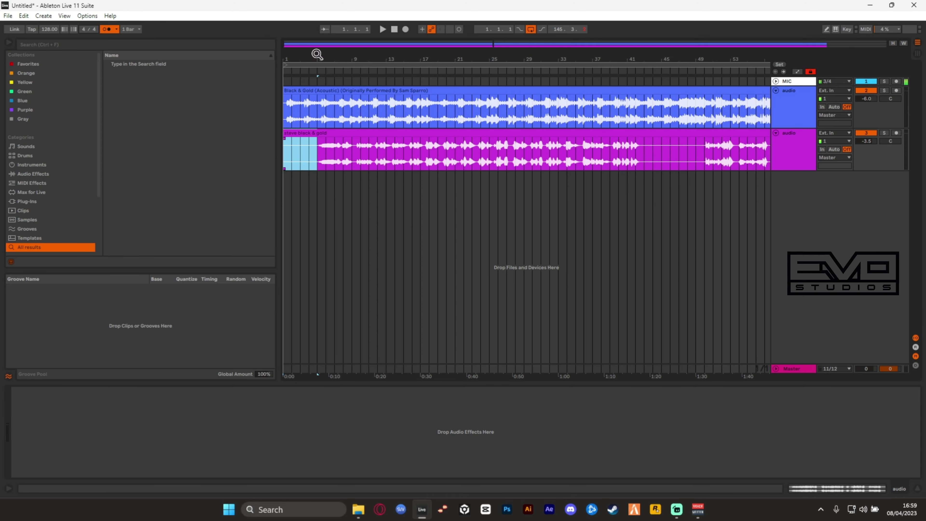
left_click_drag(302, 57, 416, 136)
left_click_drag(568, 60, 525, 62)
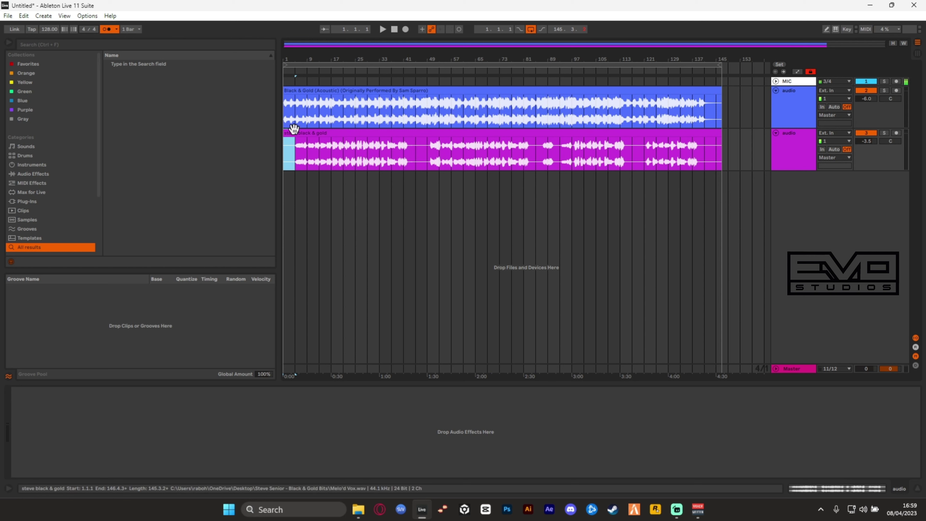
Step: Play the arrangement from bar 9 to hear the vocal against the backing track, and stop around bar 16
left_click(303, 162)
key("space")
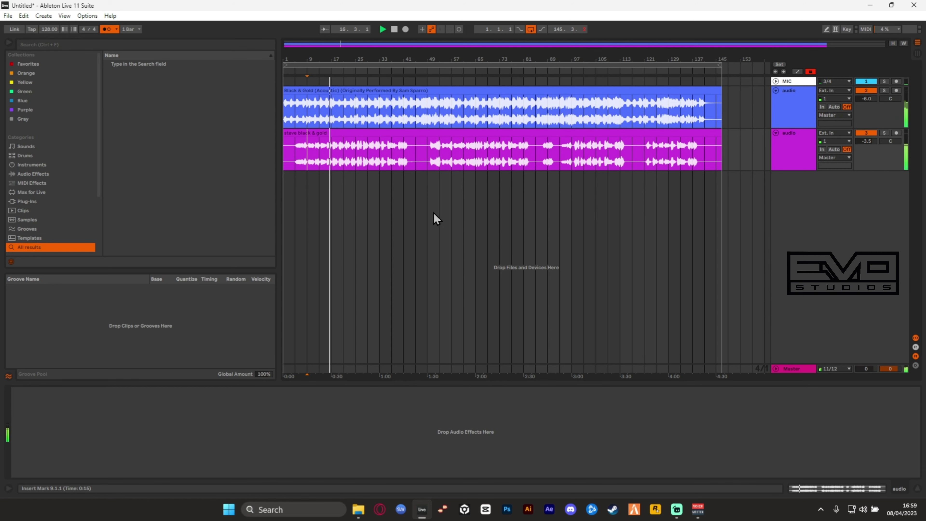
key("space")
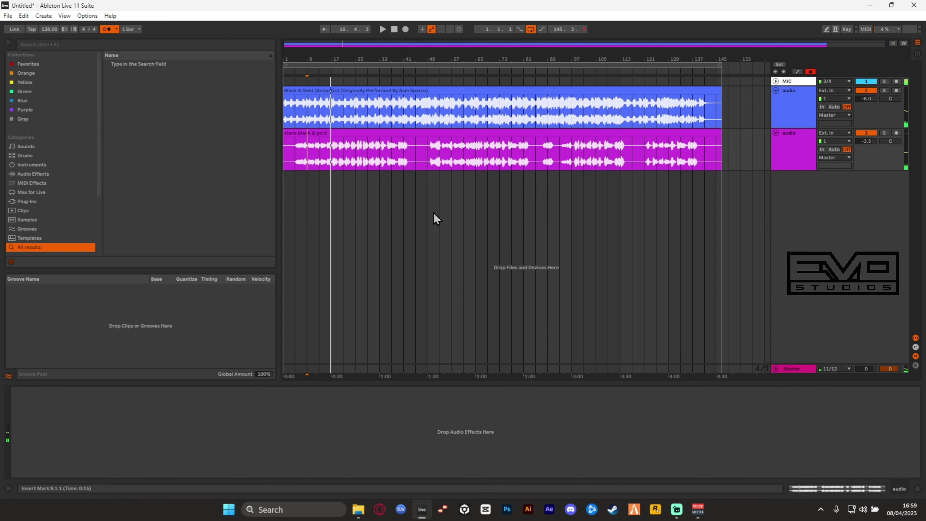
Step: Try to cut three one-beat gaps between the vocal phrases at 15.2, 17.2 and 19.2 out of the vocal clip
left_click_drag(317, 57, 413, 110)
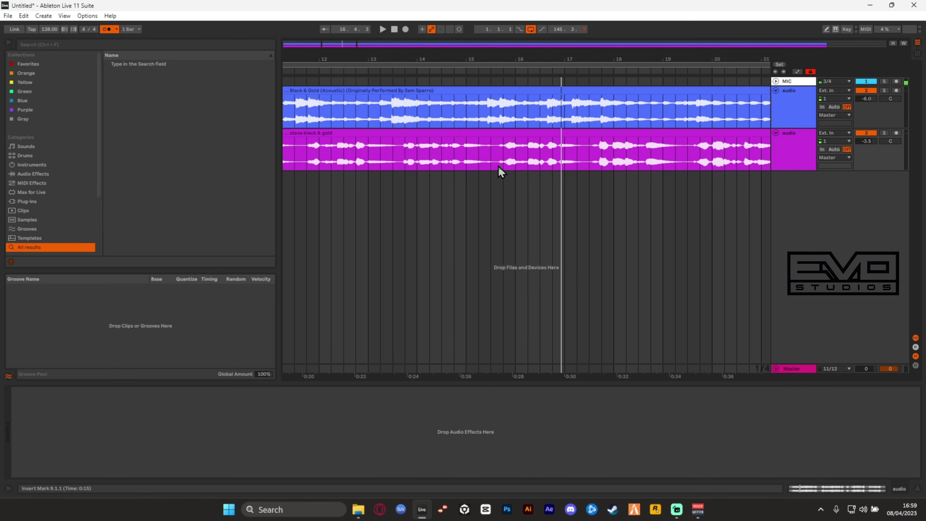
left_click_drag(504, 161, 490, 161)
key("Delete")
left_click_drag(578, 157, 591, 157)
key("Delete")
left_click_drag(701, 153, 688, 160)
key("Delete")
double_click(638, 133)
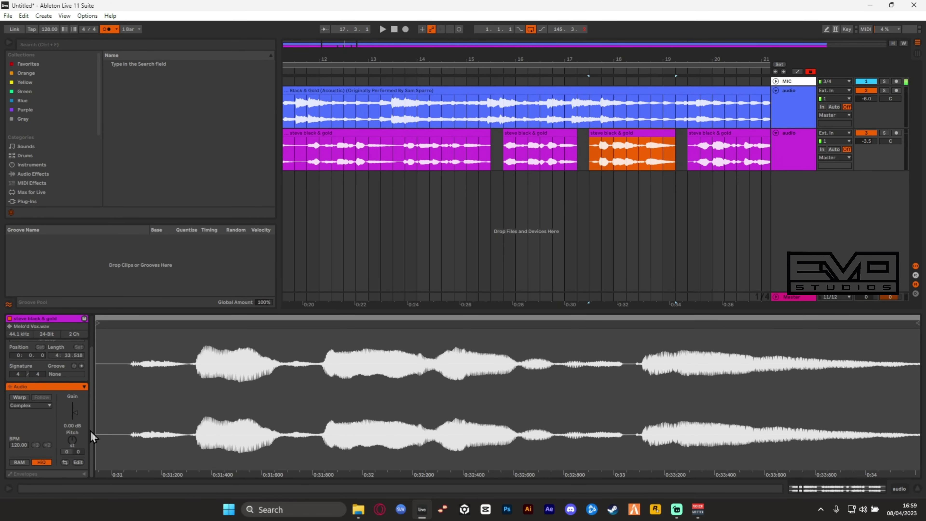
Step: Undo the three gap cuts so the vocal is one continuous clip
key("ctrl+z")
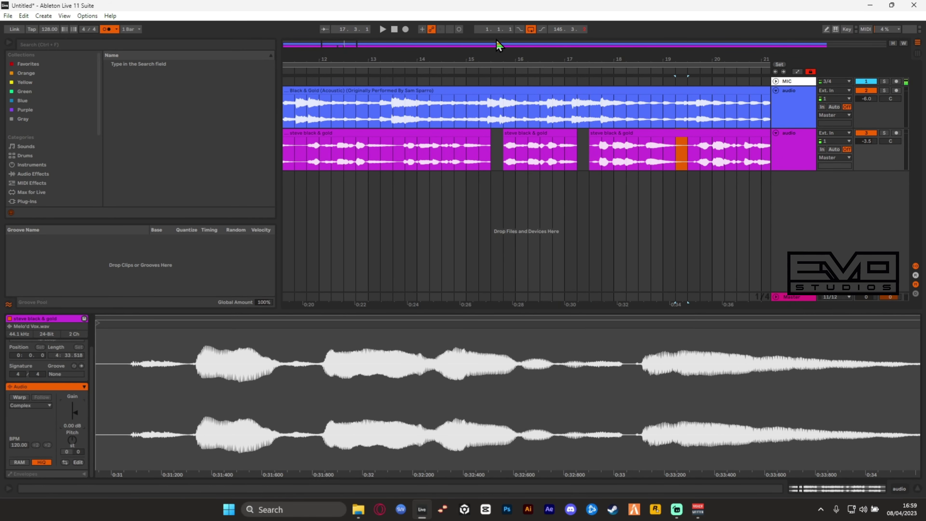
left_click_drag(528, 54, 527, 22)
key("ctrl+z")
key("ctrl+z")
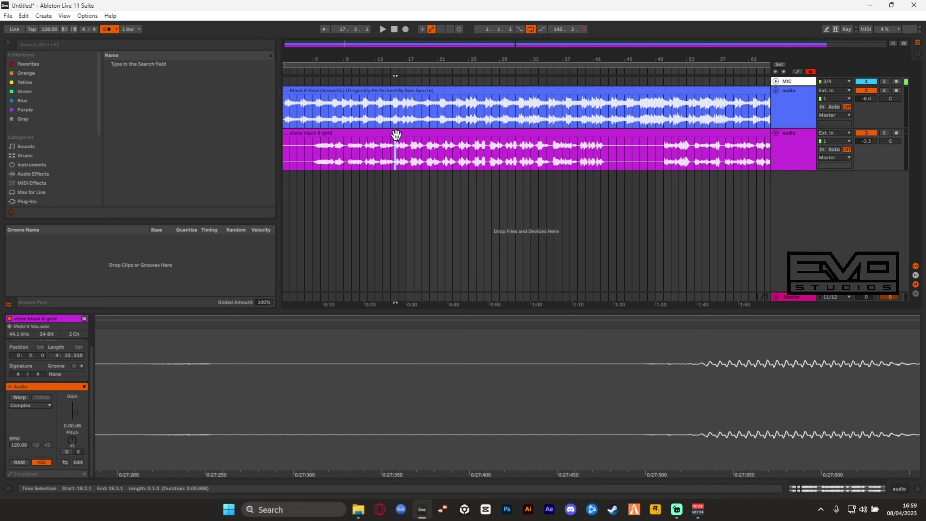
Step: Place the insert marker at bar 31 of the vocal clip and show the vocal track's device chain
left_click(359, 155)
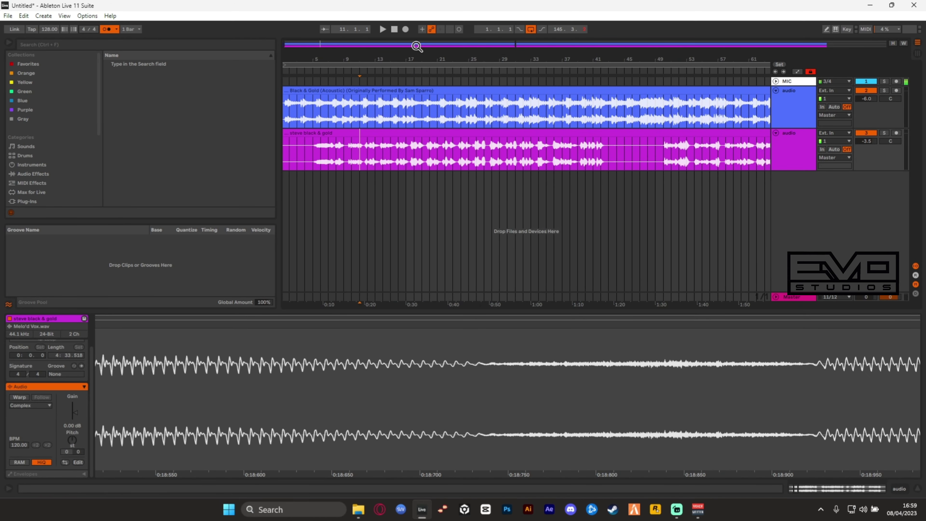
left_click_drag(315, 59, 314, 37)
left_click_drag(294, 153, 616, 165)
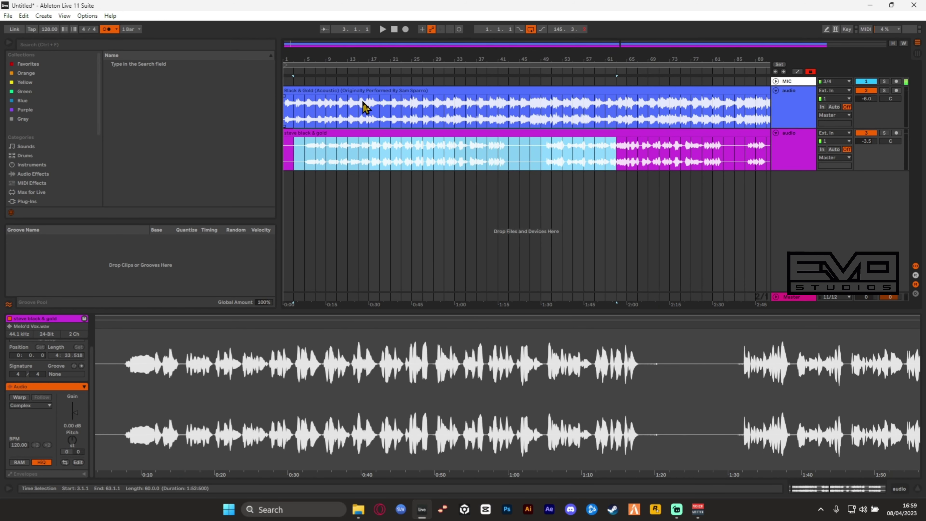
left_click(444, 168)
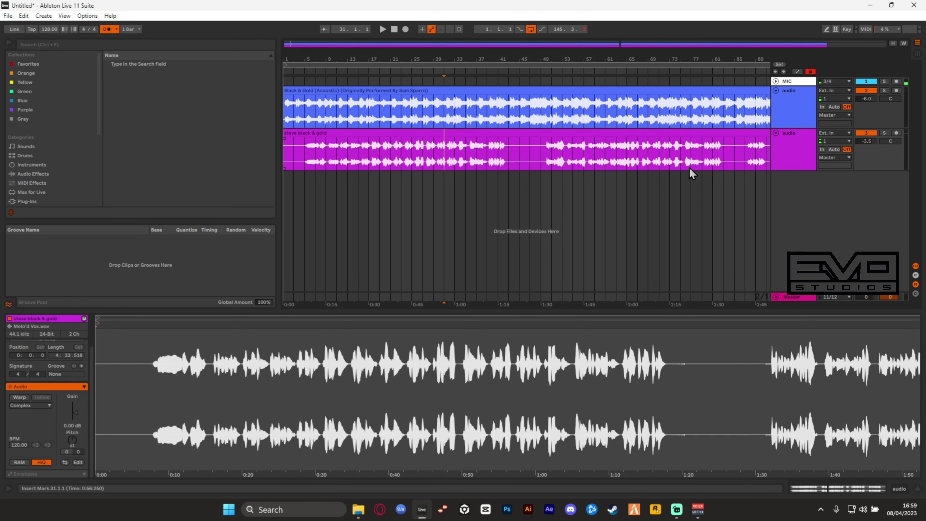
left_click(793, 160)
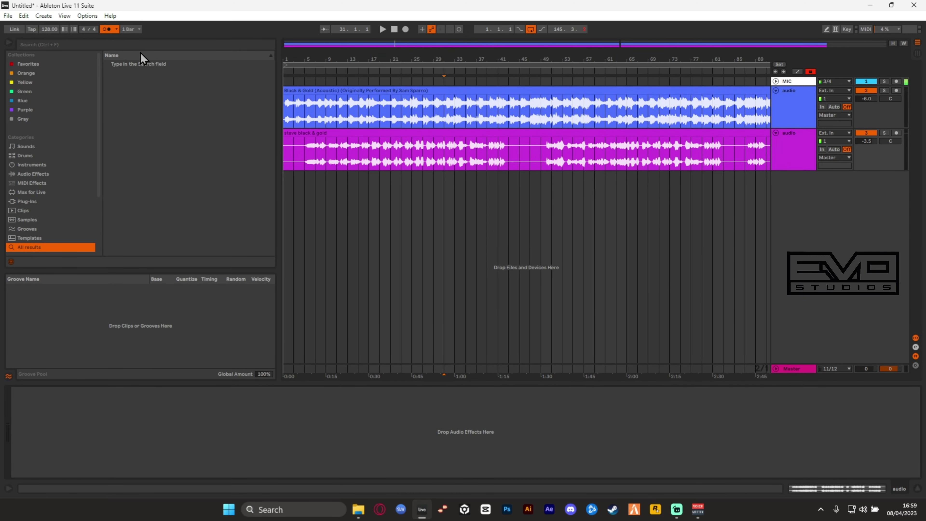
Step: Search the browser for "pro q" and load Pro-Q 3 onto the vocal track
key("ctrl+f")
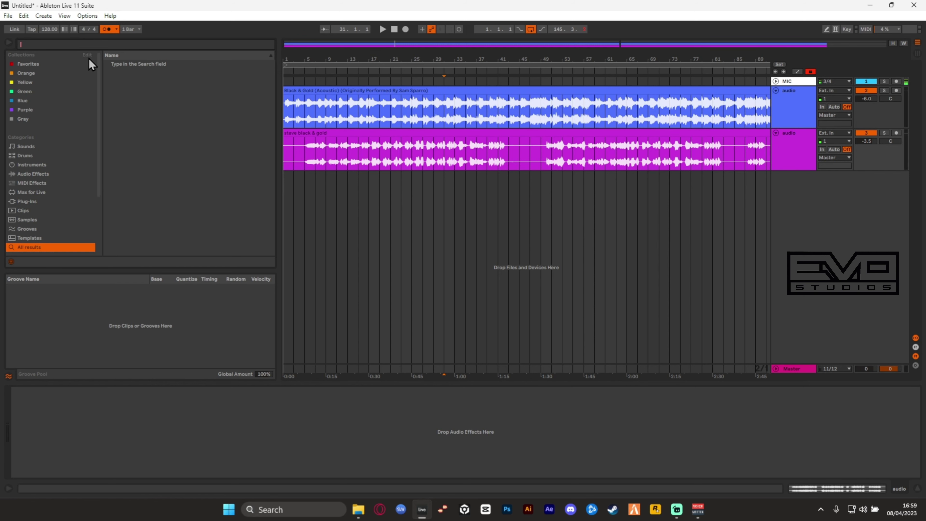
type("pro q")
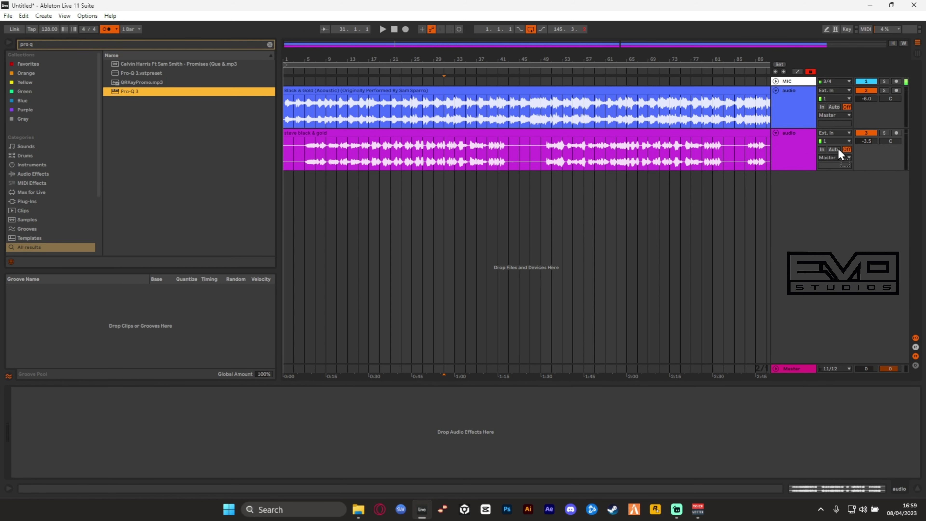
key("Return")
Step: Create a 24 dB/oct Low Cut band in Pro-Q 3 and set it to about 151 Hz while the vocal plays
left_click(111, 267)
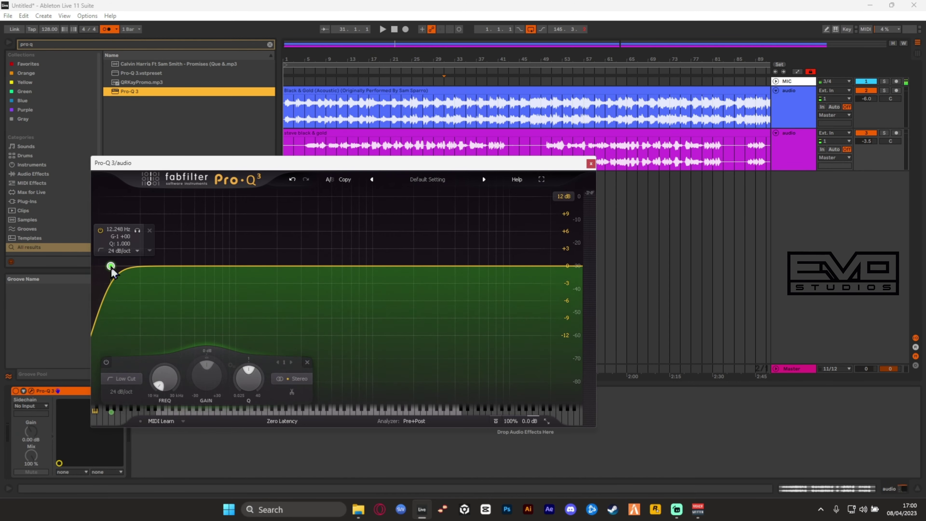
left_click_drag(111, 267, 213, 264)
left_click_drag(275, 163, 557, 172)
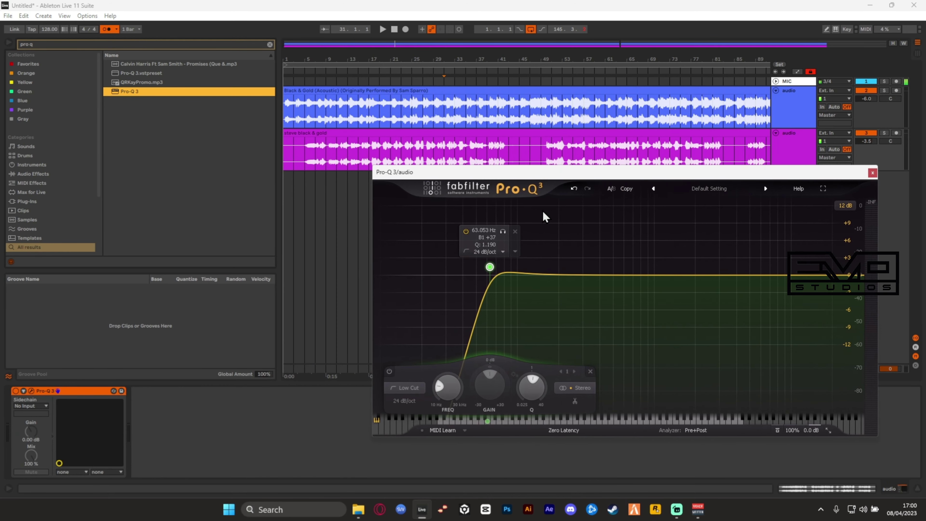
key("space")
mouse_move(489, 267)
left_mouse_down()
mouse_move(561, 276)
mouse_move(531, 276)
mouse_move(542, 275)
left_mouse_up()
key("space")
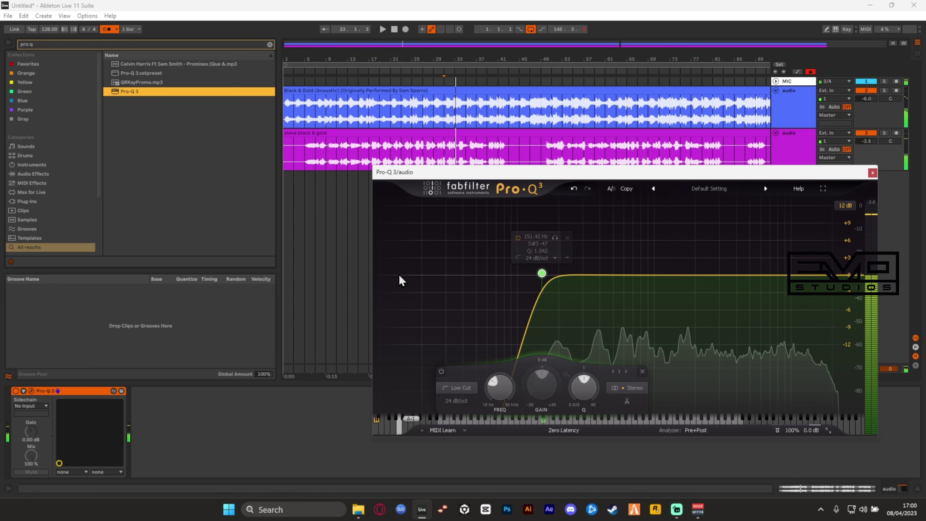
Step: Inspect the low-frequency range removed by the Low Cut band and close the Pro-Q 3 window
left_click_drag(400, 275, 496, 396)
left_click_drag(518, 279, 440, 366)
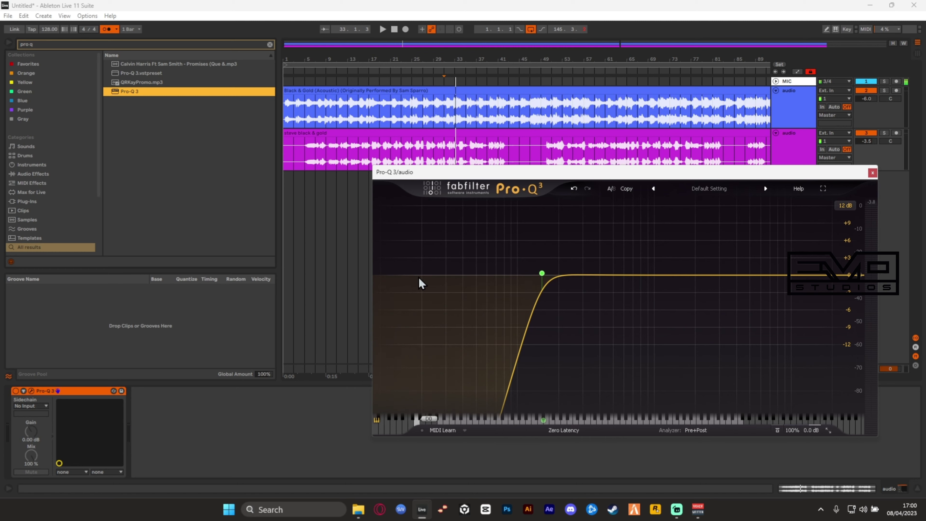
left_click(535, 274)
left_click_drag(776, 176, 801, 270)
left_click(899, 267)
Step: Search for "tr5", add TR5 Black 76 after Pro-Q 3 on the vocal track, and set its attack and release to 7.0
left_click(270, 44)
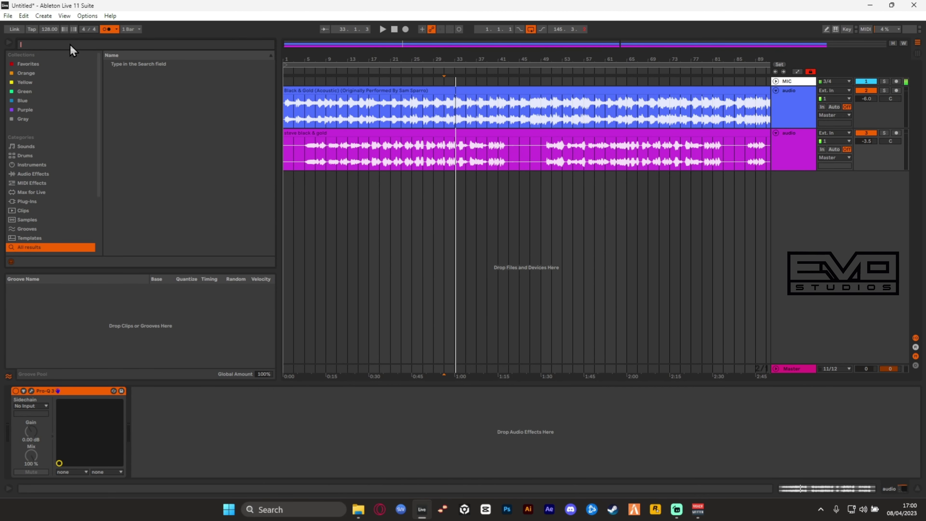
type("tr5")
left_click_drag(135, 64, 201, 430)
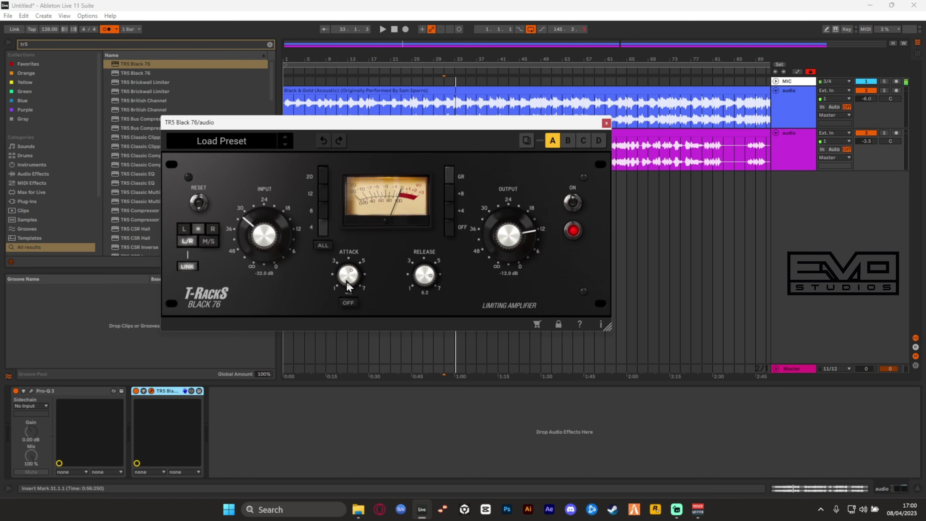
left_click_drag(346, 281, 400, 169)
left_click_drag(384, 128, 539, 114)
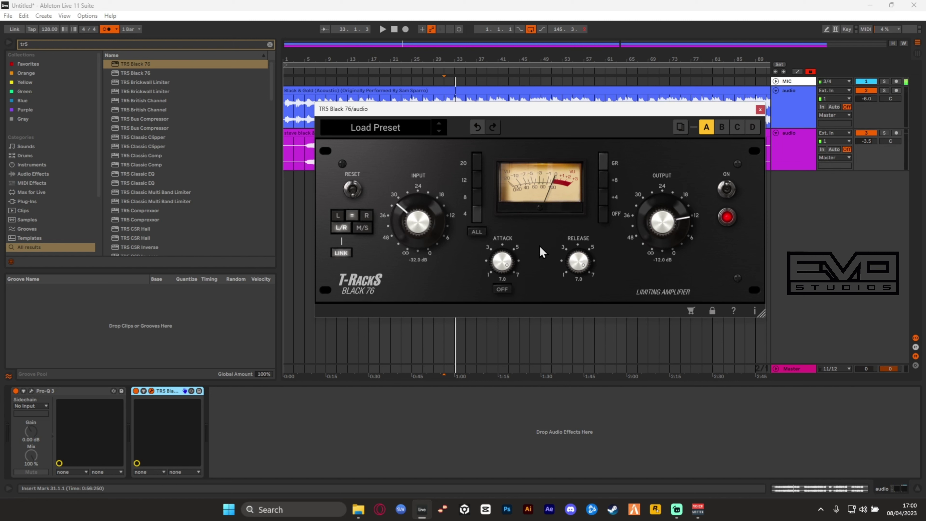
Step: Set the Black 76 input to about -20.3 dB while the vocal plays, and close its window
left_click_drag(417, 200, 422, 198)
left_click_drag(426, 210, 414, 224)
key("space")
left_click_drag(417, 222, 421, 227)
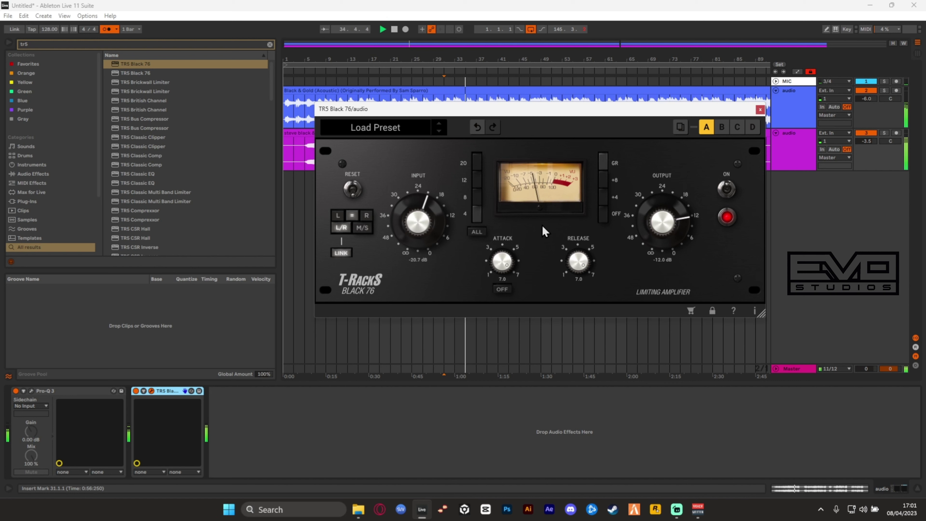
left_click_drag(444, 110, 479, 167)
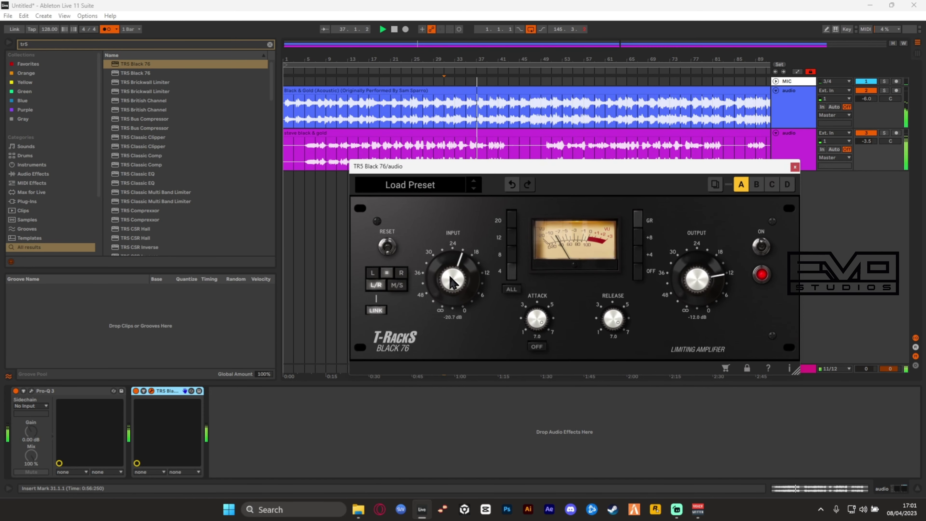
left_click_drag(451, 281, 451, 278)
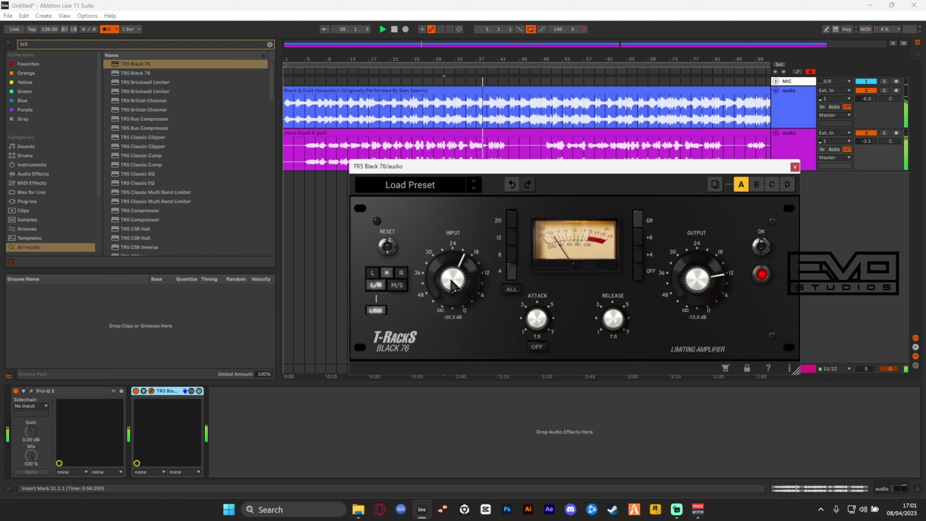
left_click(795, 166)
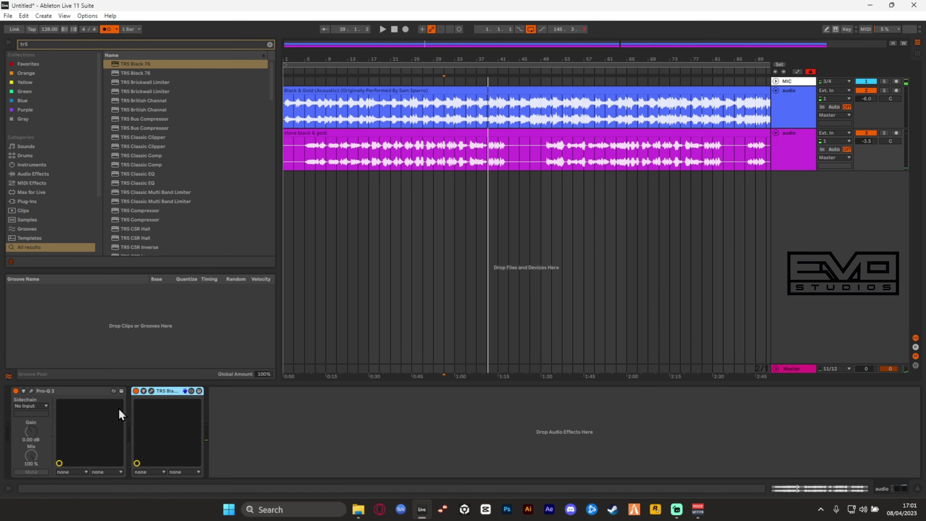
Step: Search for "scope", add VPS Scope_x64 after the Black 76 on the vocal track, and play the vocal through it
left_click(25, 45)
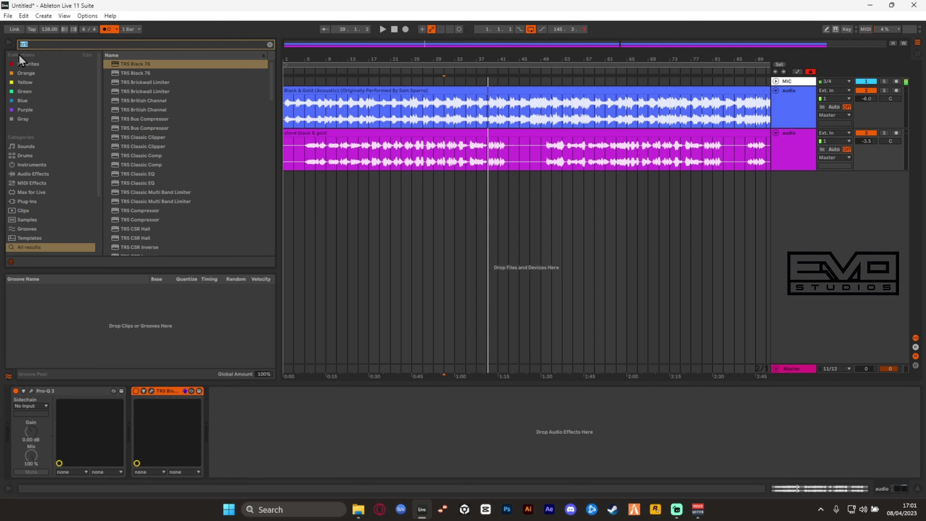
type("scope")
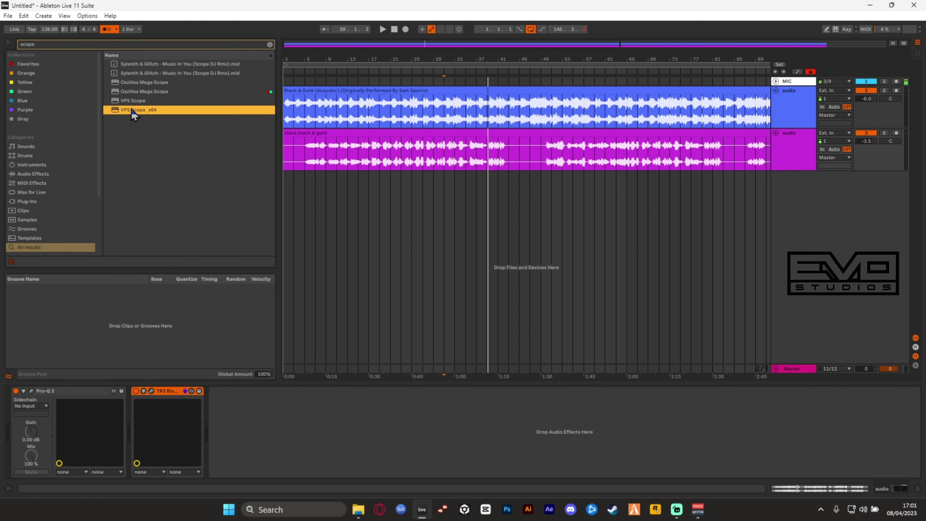
left_click_drag(131, 110, 278, 463)
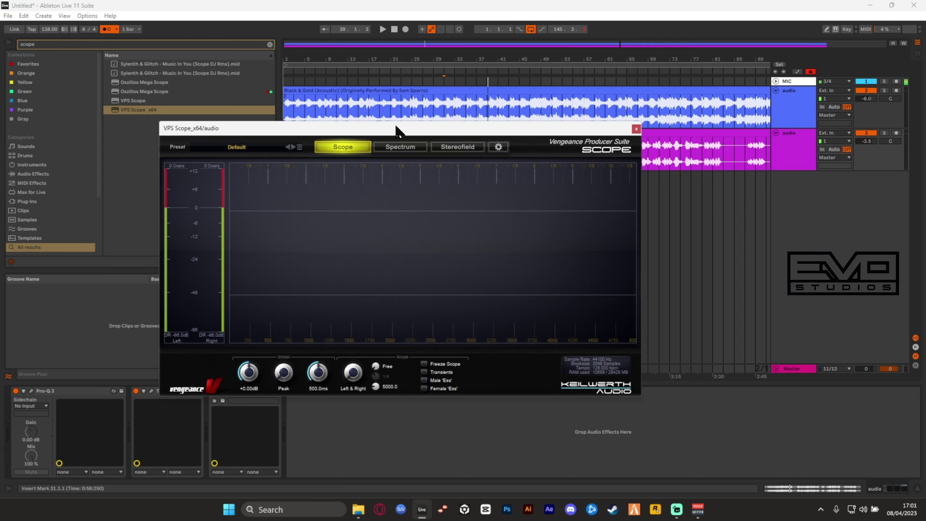
left_click_drag(398, 129, 792, 78)
key("space")
left_click_drag(690, 76, 475, 79)
Step: Reopen the Black 76 beside the scope, set its output to about -18.3 dB, and play the vocal to check the level
left_click(151, 391)
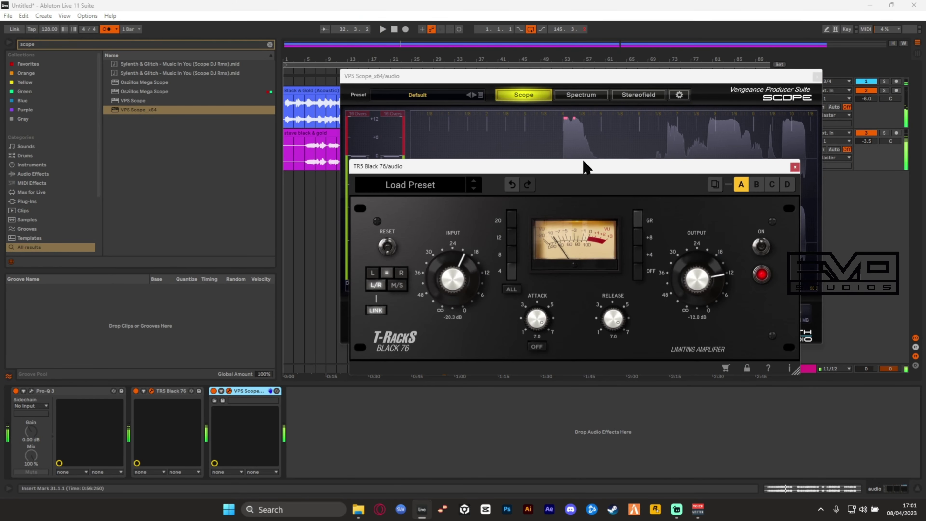
left_click_drag(584, 167, 271, 100)
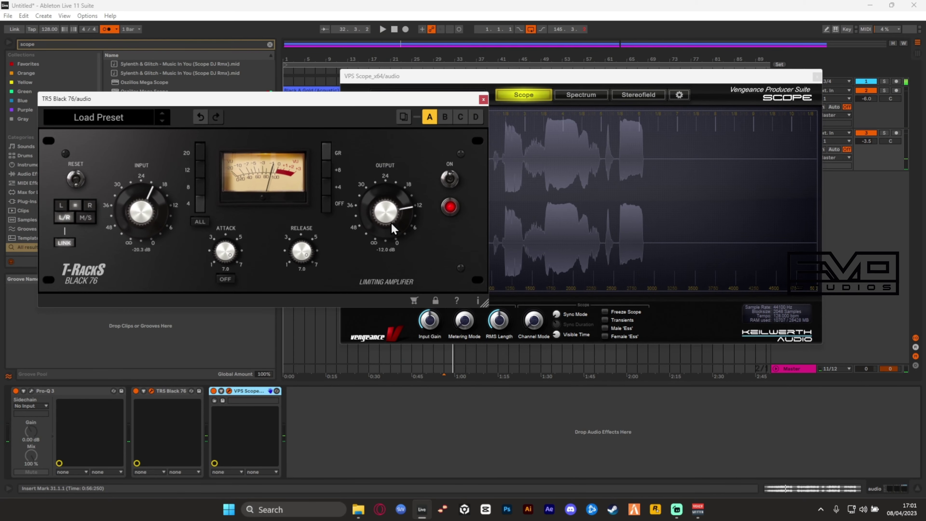
left_click_drag(392, 223, 390, 236)
left_click_drag(562, 80, 655, 82)
key("space")
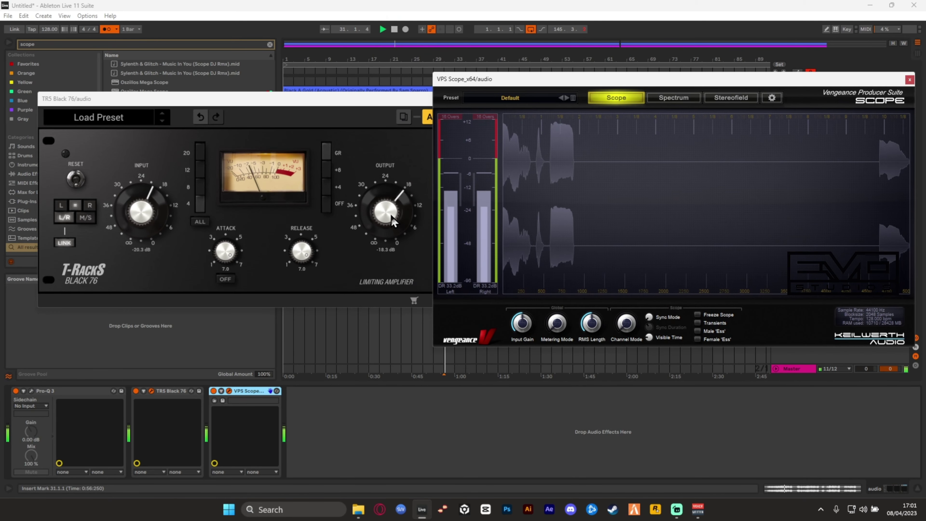
Step: Fine-tune the Black 76 to an output of about -18.4 dB and an input of about -17.7 dB while the vocal plays, and stop playback
left_click_drag(393, 221, 399, 211)
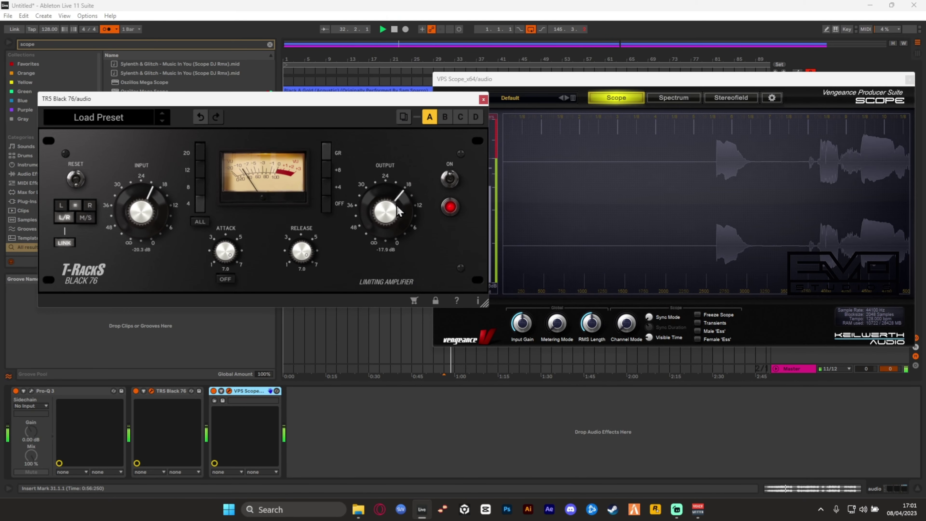
left_click_drag(388, 219, 384, 229)
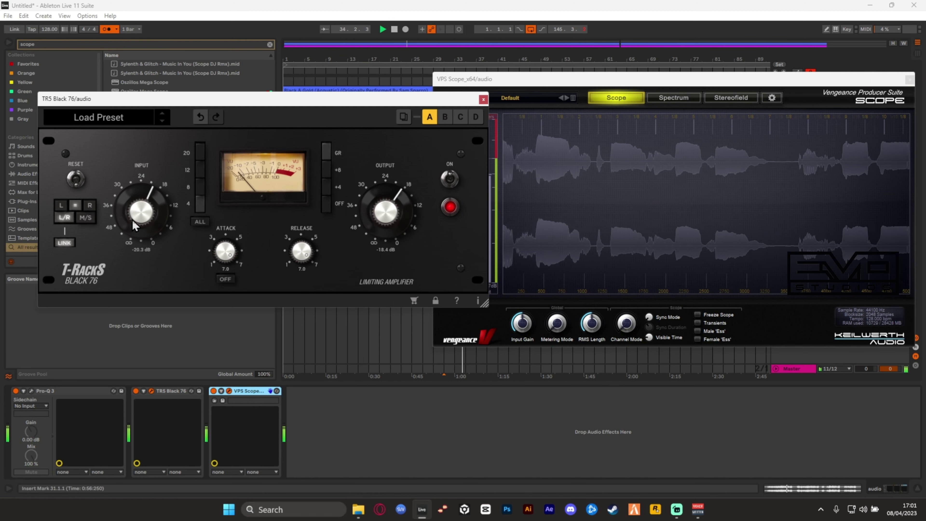
left_click_drag(135, 220, 138, 208)
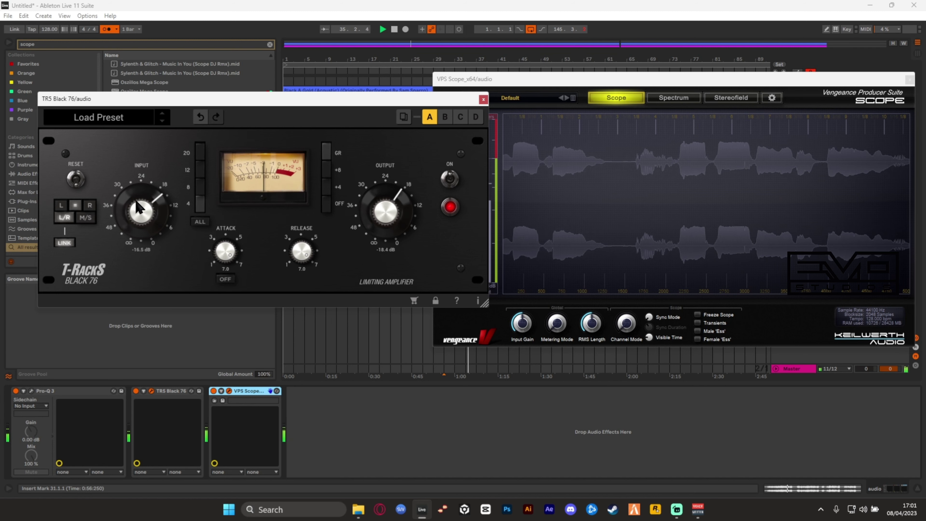
left_click_drag(141, 222, 128, 226)
key("space")
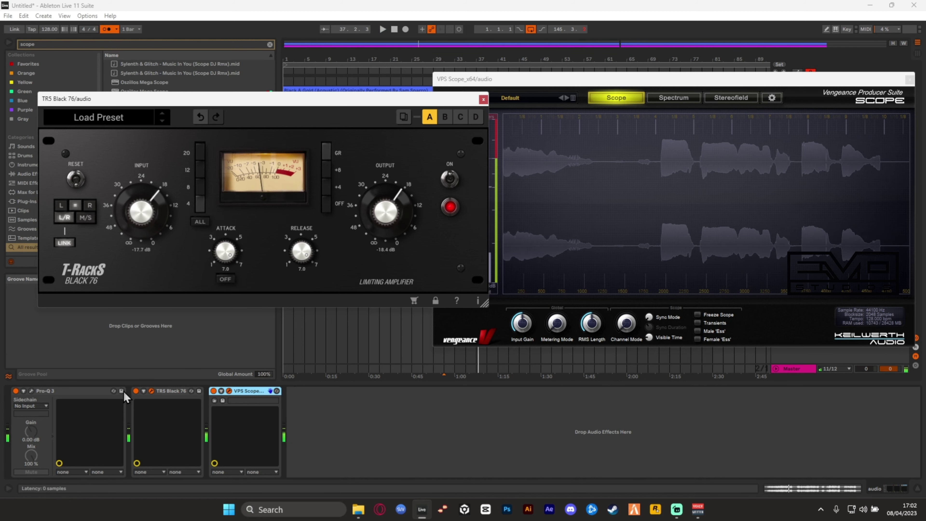
Step: Bypass the Black 76, play the vocal, and freeze the scope to examine the uncompressed waveform
left_click(136, 391)
key("space")
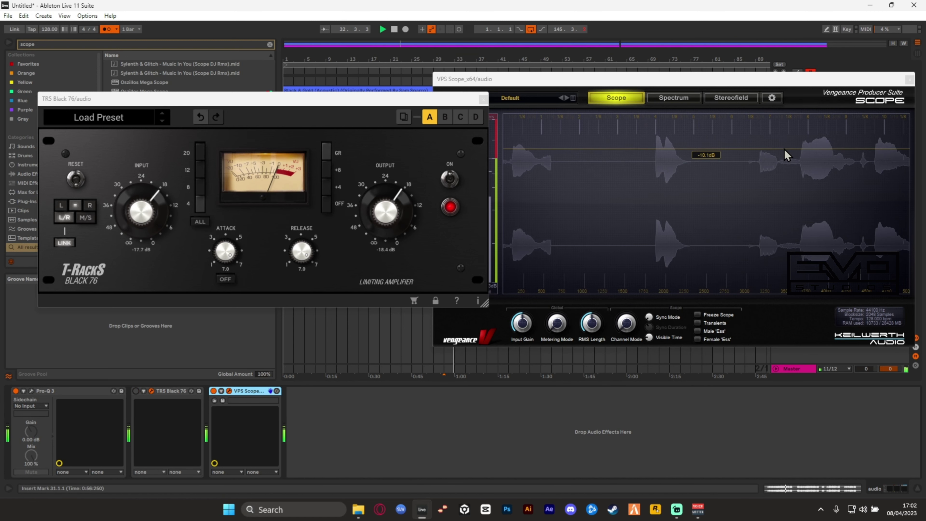
left_click(664, 213)
key("space")
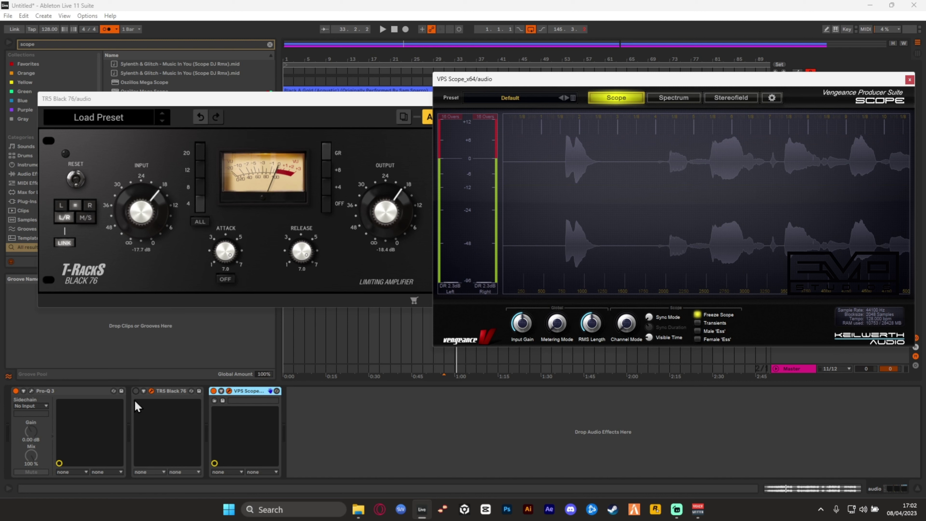
Step: Re-enable the Black 76, freeze the scope on a fresh pass of the compressed vocal for comparison, and close the compressor window
left_click(136, 390)
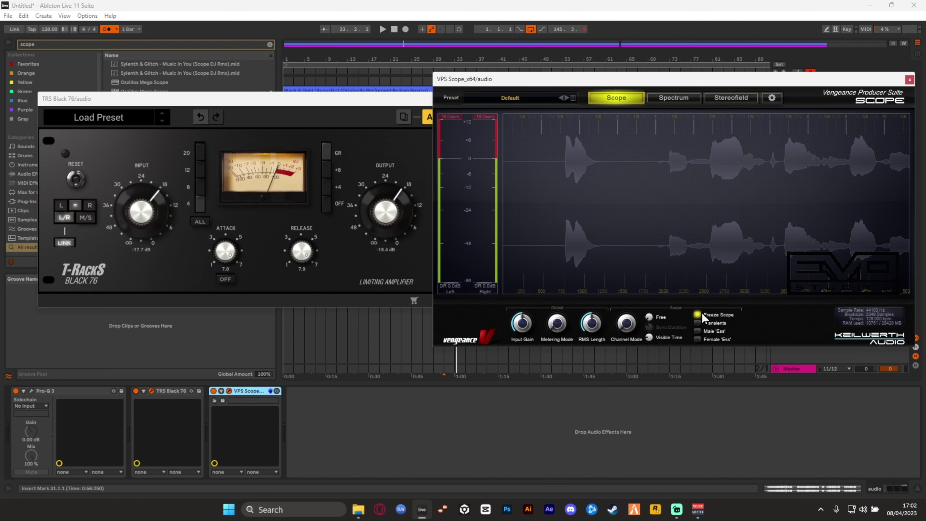
left_click(701, 314)
key("space")
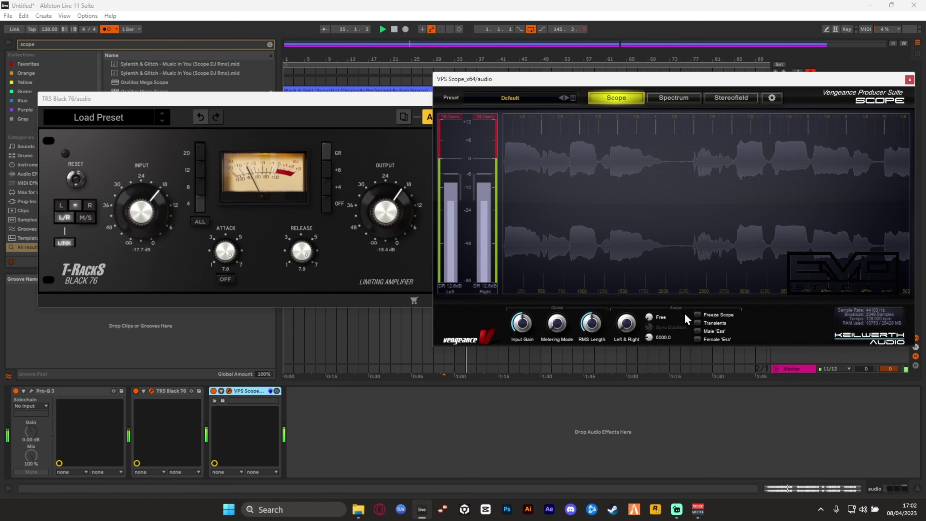
left_click(698, 314)
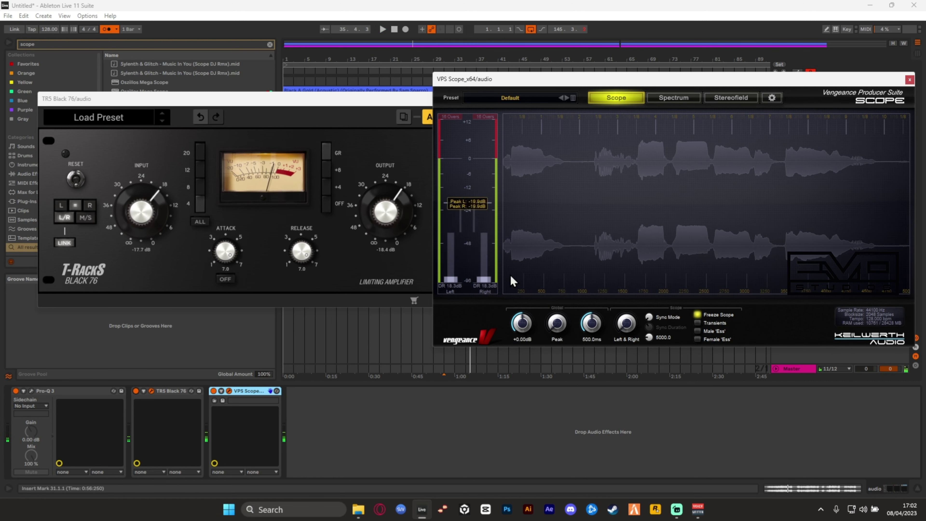
left_click(296, 104)
left_click(484, 100)
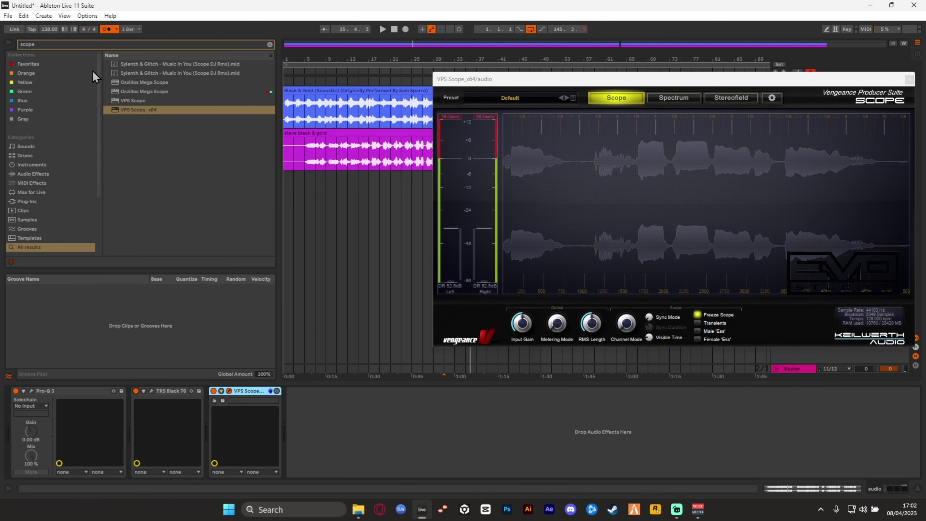
Step: Search for "tr5 eq" and add TR5 EQP-1A between the Black 76 and the scope on the vocal track
left_click(67, 46)
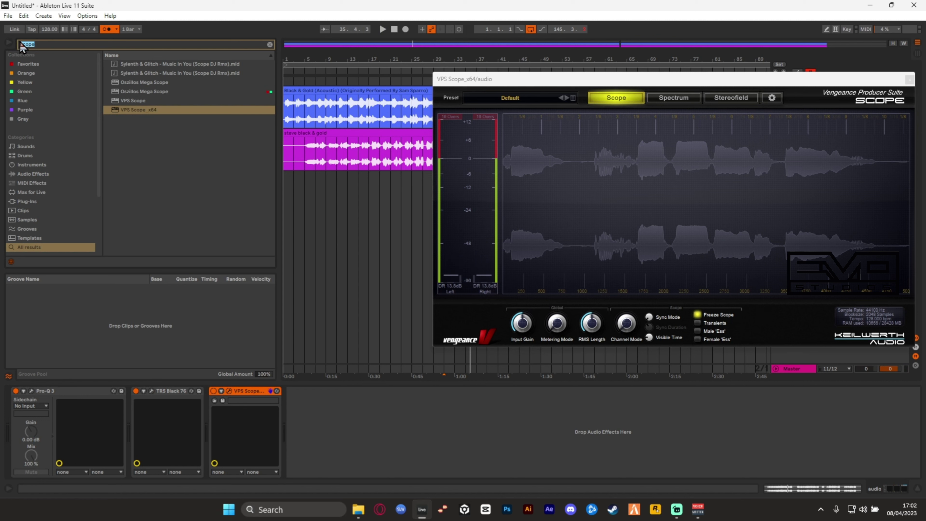
type("tr5")
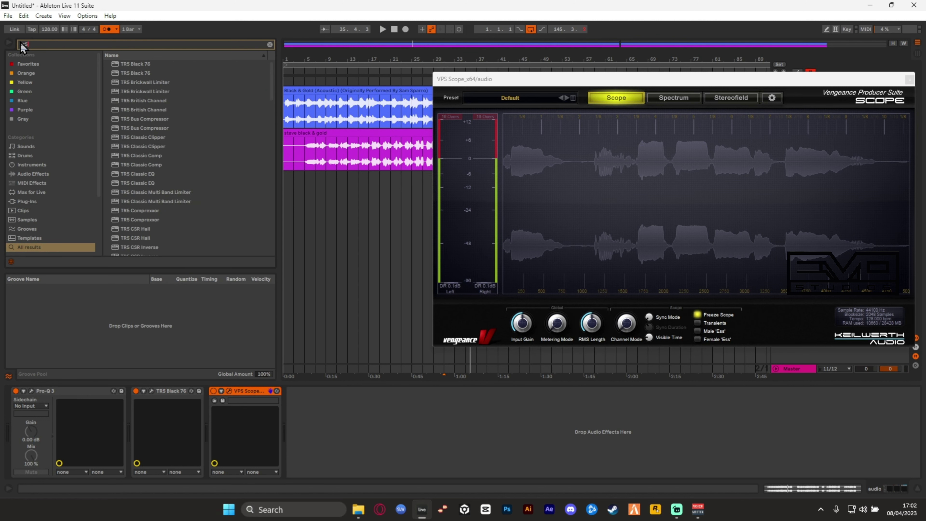
type(" eq")
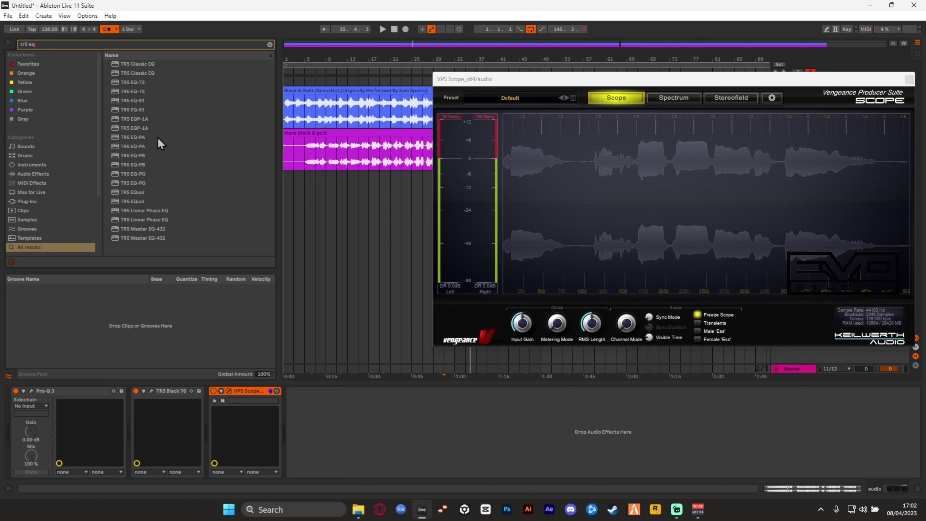
left_click(119, 127)
left_click_drag(313, 164, 220, 440)
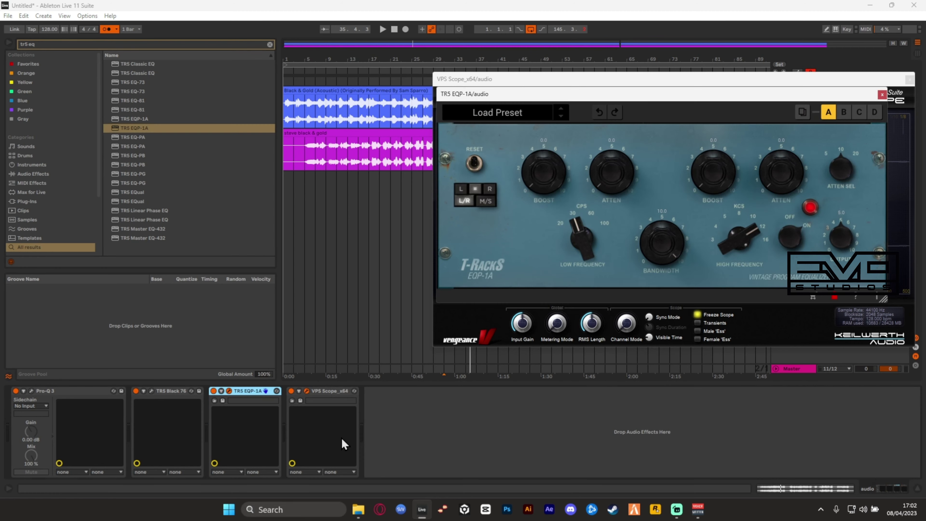
left_click_drag(689, 87, 392, 119)
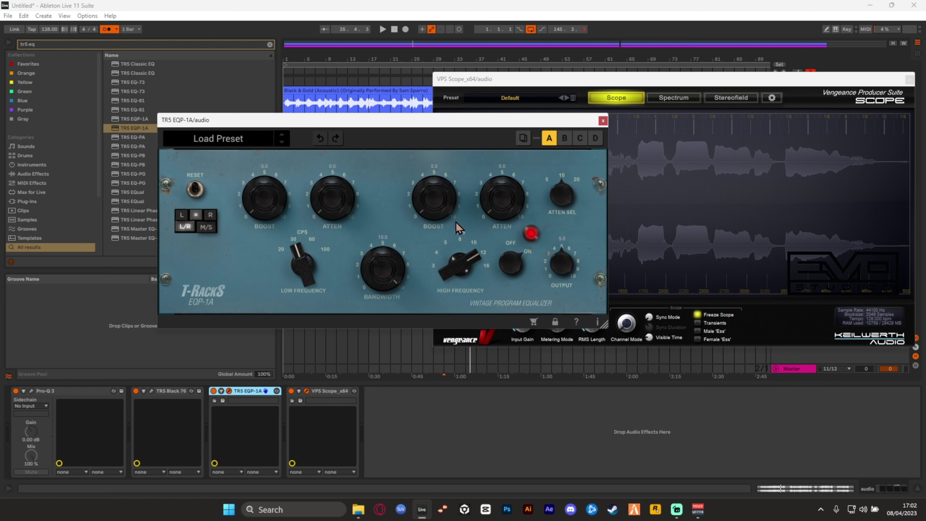
Step: Set the EQP-1A high-frequency boost to about 7.6 and the bandwidth to about 7.3 while auditioning the vocal
key("space")
left_click_drag(445, 194, 450, 67)
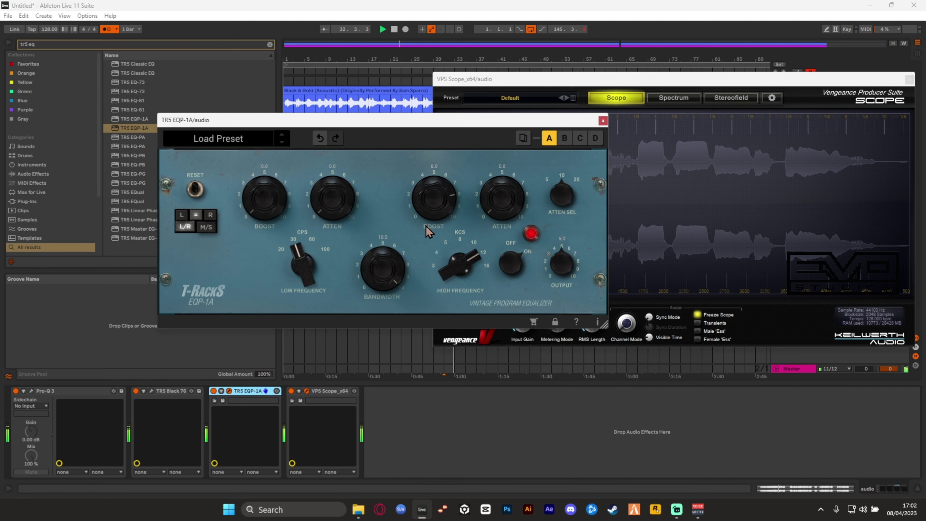
left_click_drag(436, 205, 439, 157)
key("space")
left_click_drag(438, 176, 424, 225)
left_click_drag(391, 272, 393, 260)
left_click_drag(441, 206, 440, 209)
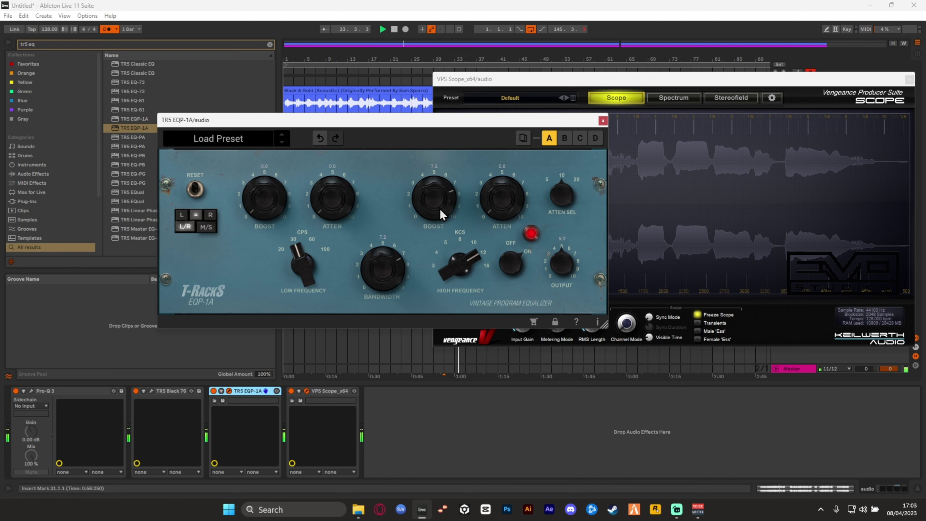
Step: Unfreeze and close the scope, then finalize the EQP-1A high-frequency boost at 8.0 during playback and close the EQ window
left_click(697, 314)
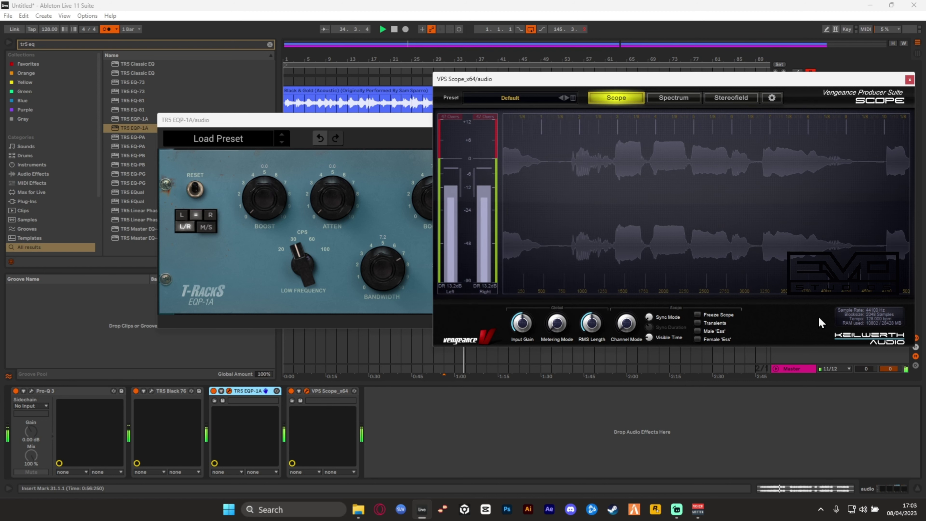
left_click(909, 80)
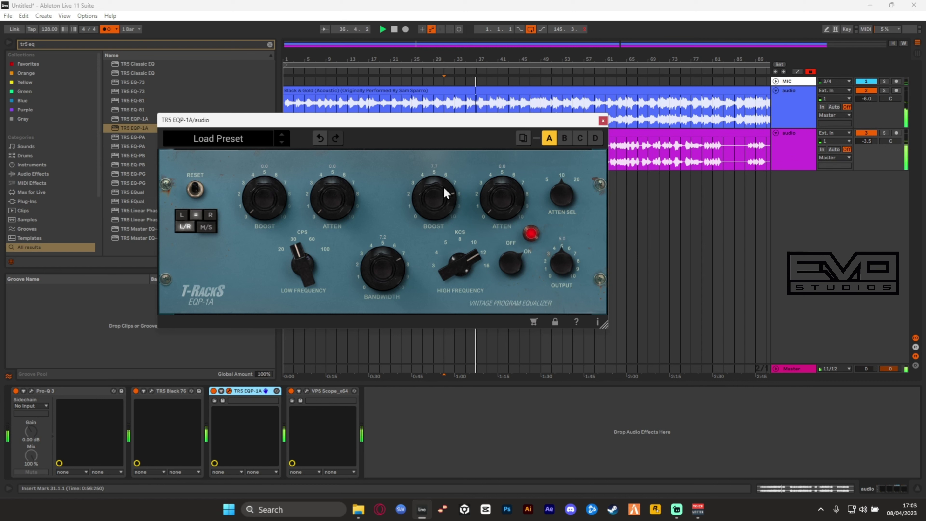
mouse_move(443, 190)
left_mouse_down()
mouse_move(456, 208)
mouse_move(453, 195)
left_mouse_up()
left_click_drag(440, 188, 422, 207)
left_click_drag(416, 204, 414, 212)
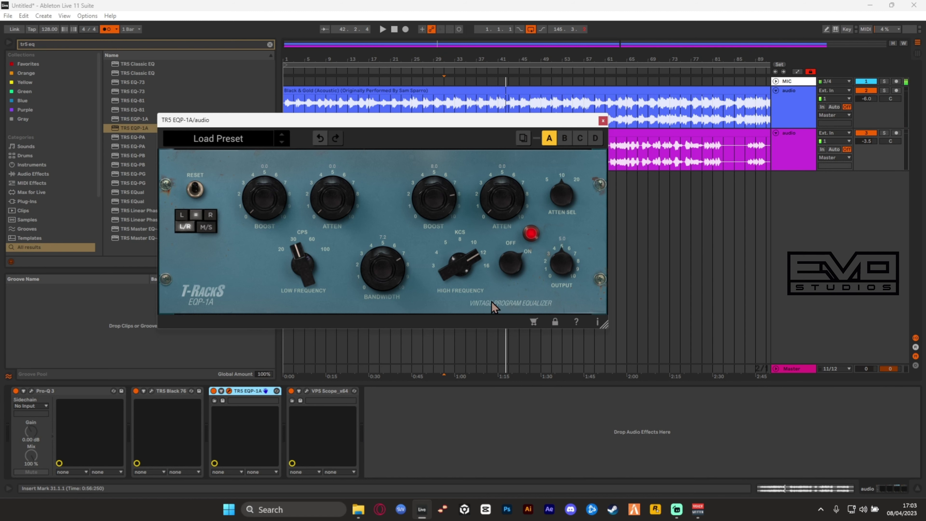
left_click(602, 121)
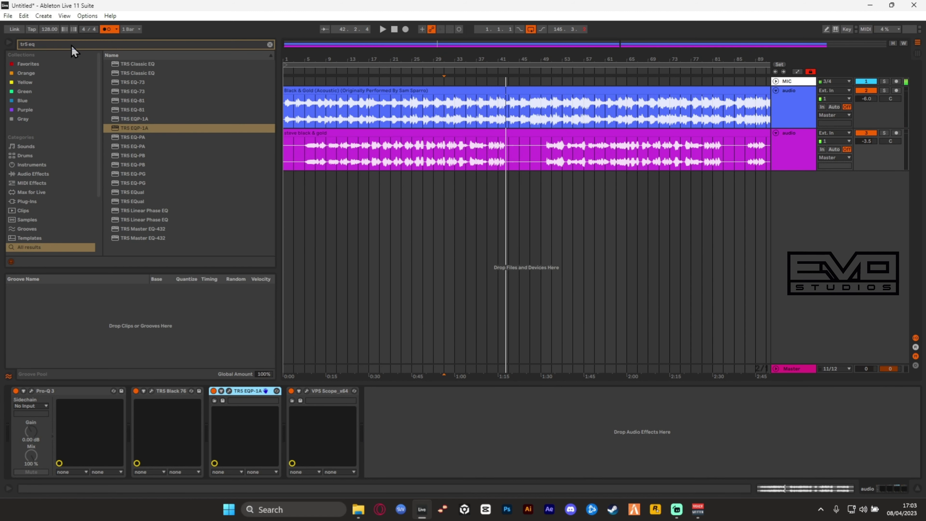
Step: Search for "tr5 de" and add TR5 De Esser between the EQP-1A and the scope on the vocal track
left_click(53, 44)
key("BackSpace")
key("BackSpace")
key("BackSpace")
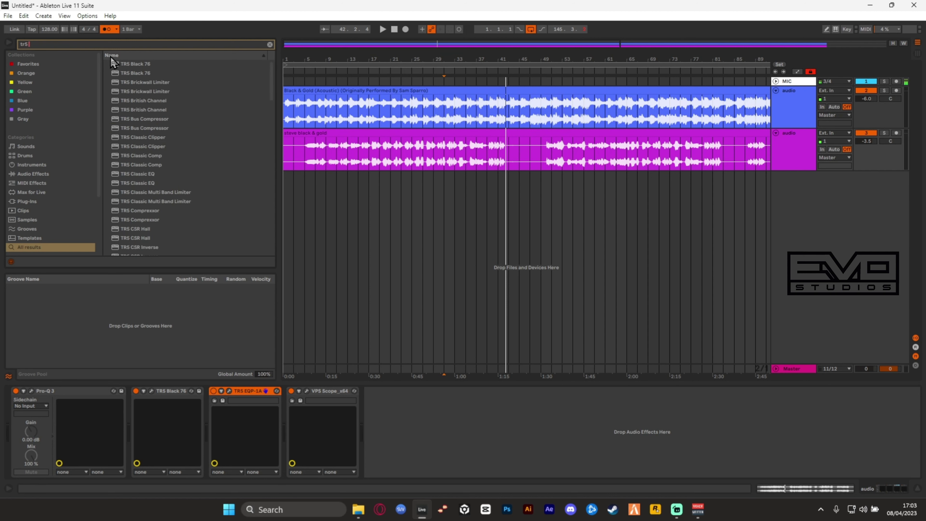
type("de")
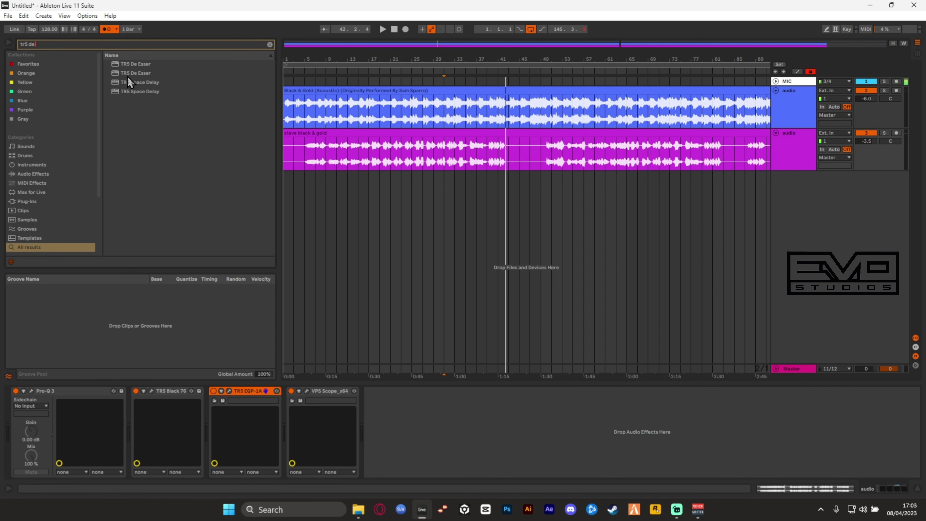
left_click_drag(128, 75, 272, 438)
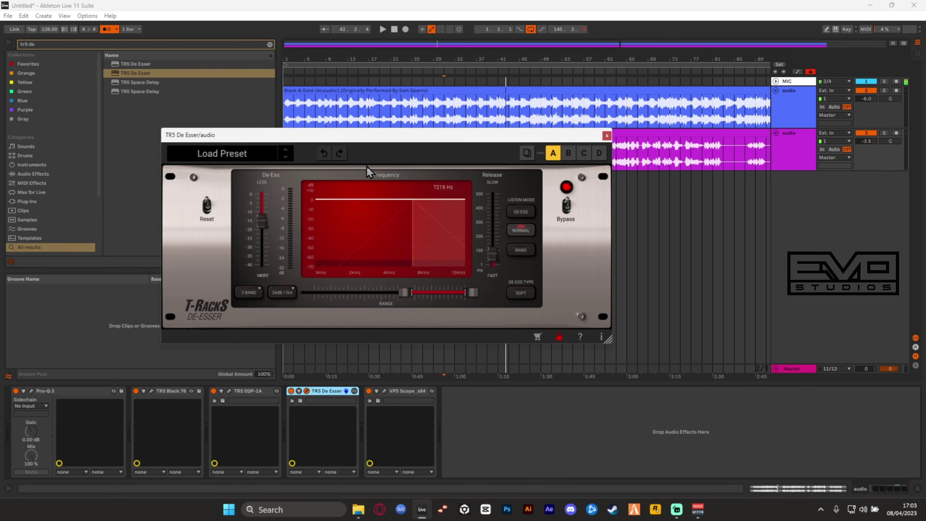
left_click_drag(330, 139, 569, 126)
Step: Load the Male De-Ess preset in the de-esser and move its window clear for adjustment
left_click(459, 144)
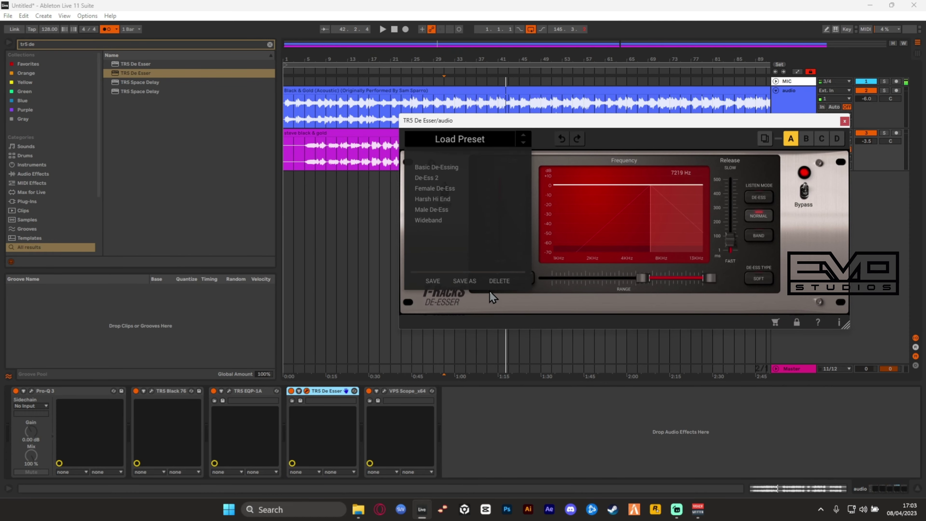
left_click(432, 209)
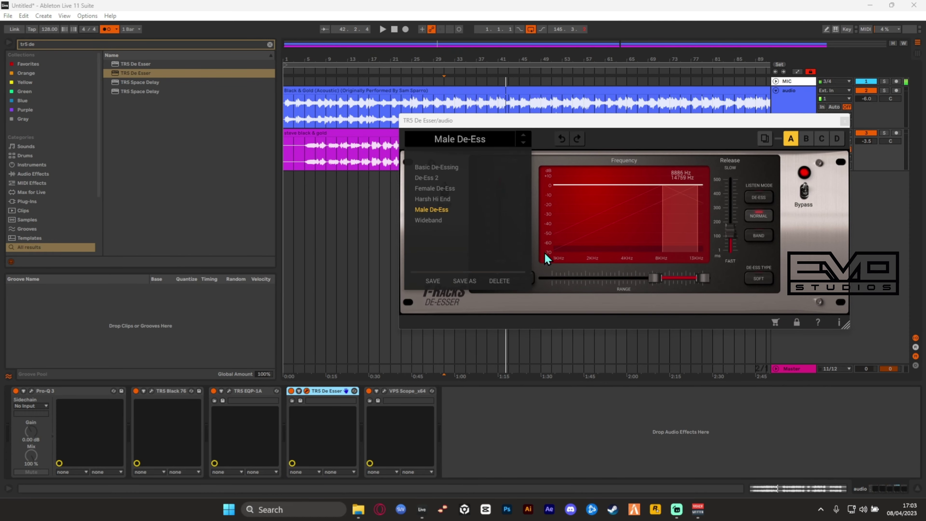
left_click(450, 139)
left_click_drag(678, 124, 537, 82)
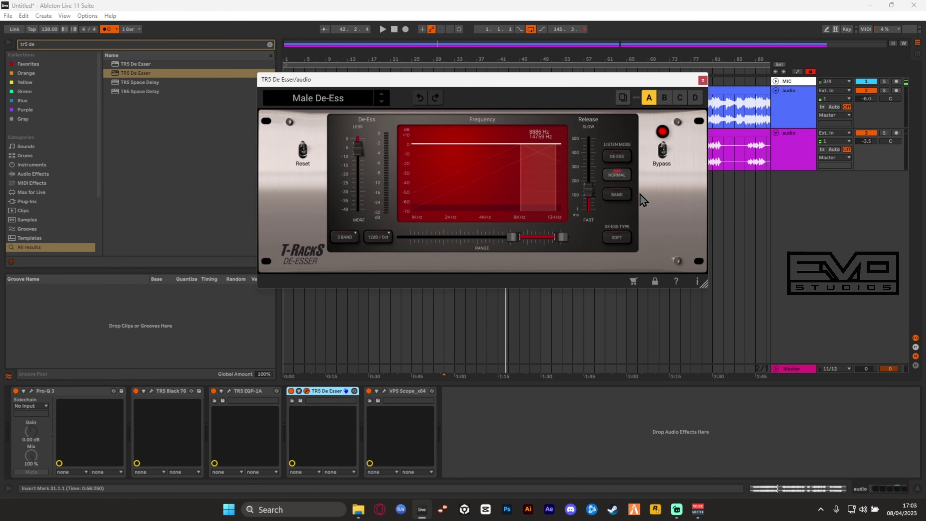
Step: Play the vocal through the de-esser and adjust its De-Ess amount, settling at -11 dB
key("space")
mouse_move(369, 142)
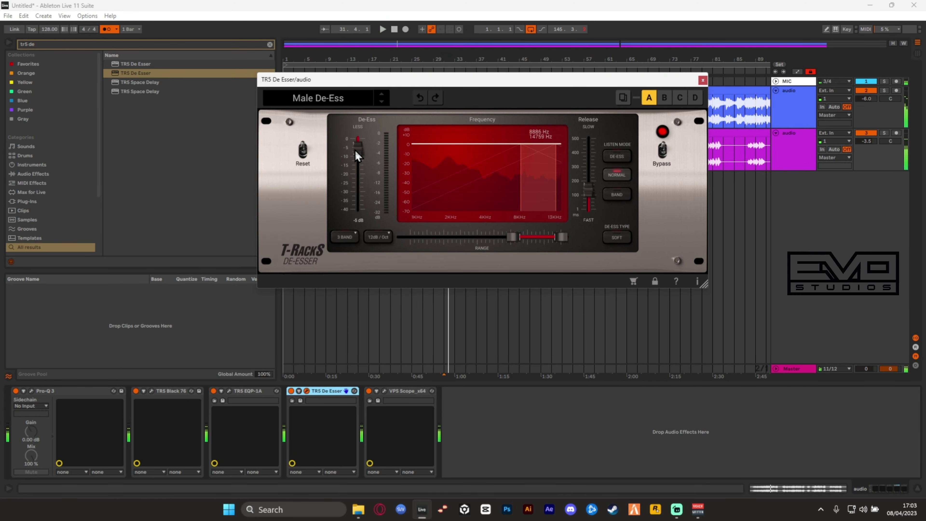
left_click_drag(355, 150, 356, 217)
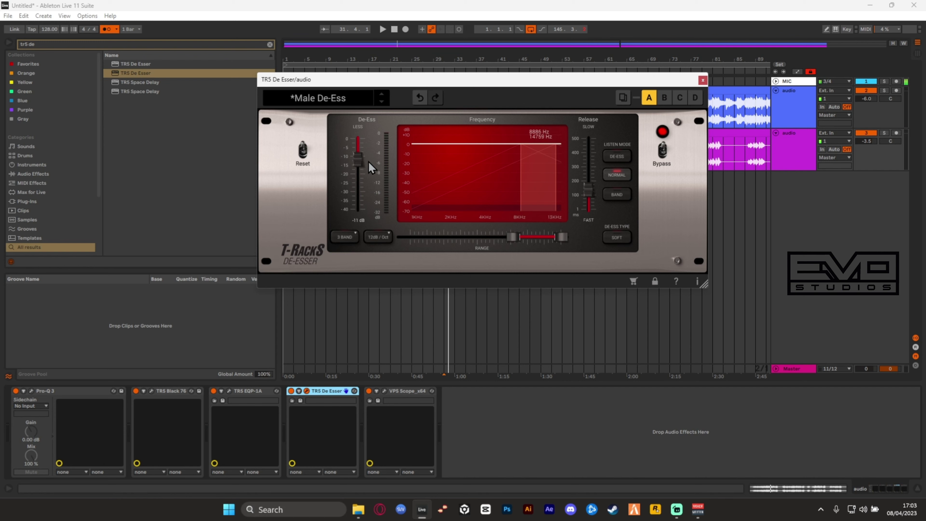
Step: Reopen the EQP-1A to review its high-frequency boost settings beside the de-esser, and close it again
left_click(229, 391)
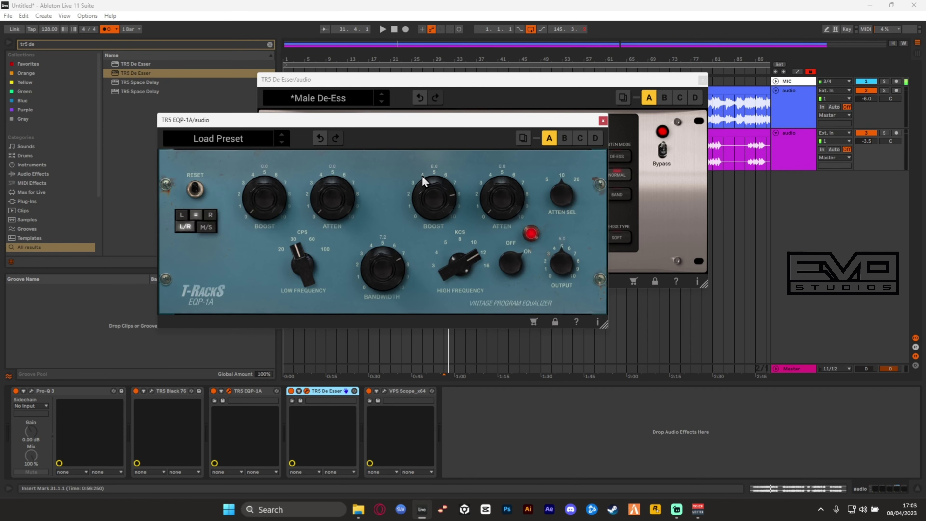
left_click_drag(575, 120, 446, 110)
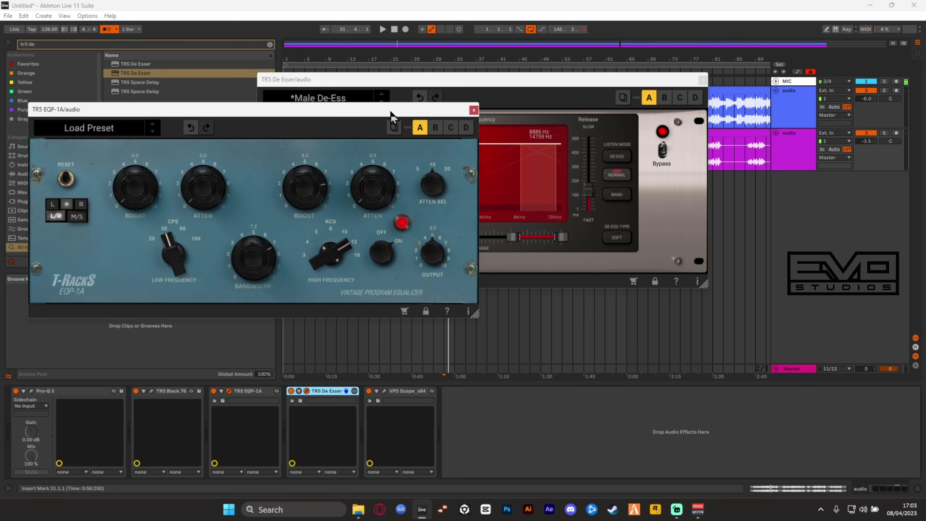
left_click_drag(390, 110, 466, 140)
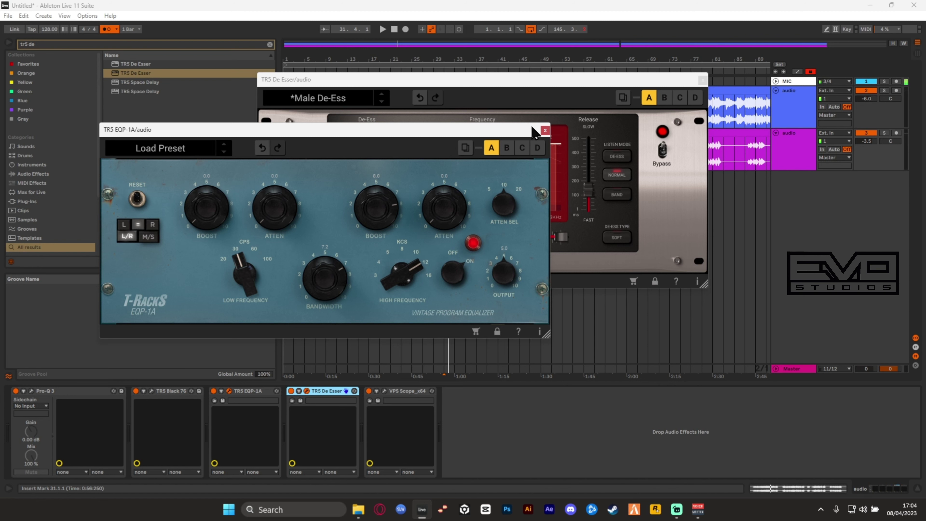
left_click(545, 131)
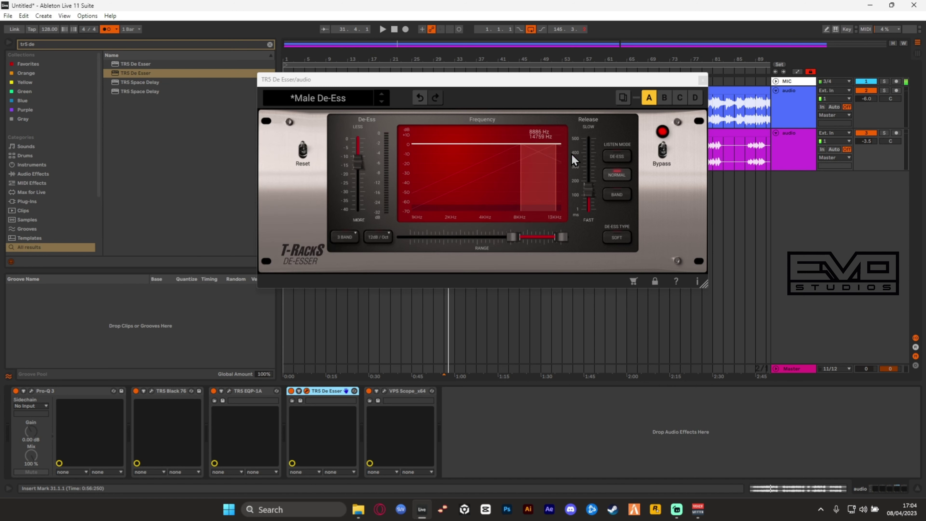
Step: Play the vocal through the de-esser, lowering the De-Ess amount to -34 dB and trimming the release time slightly
left_click_drag(507, 81, 561, 101)
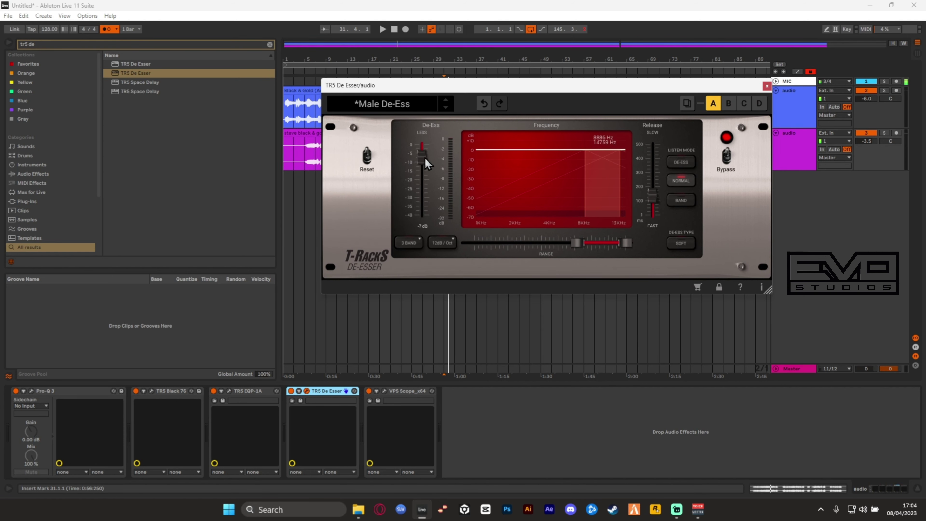
key("space")
left_click_drag(425, 158, 418, 213)
mouse_move(649, 218)
left_mouse_down()
mouse_move(650, 199)
mouse_move(652, 227)
mouse_move(645, 180)
mouse_move(640, 203)
left_mouse_up()
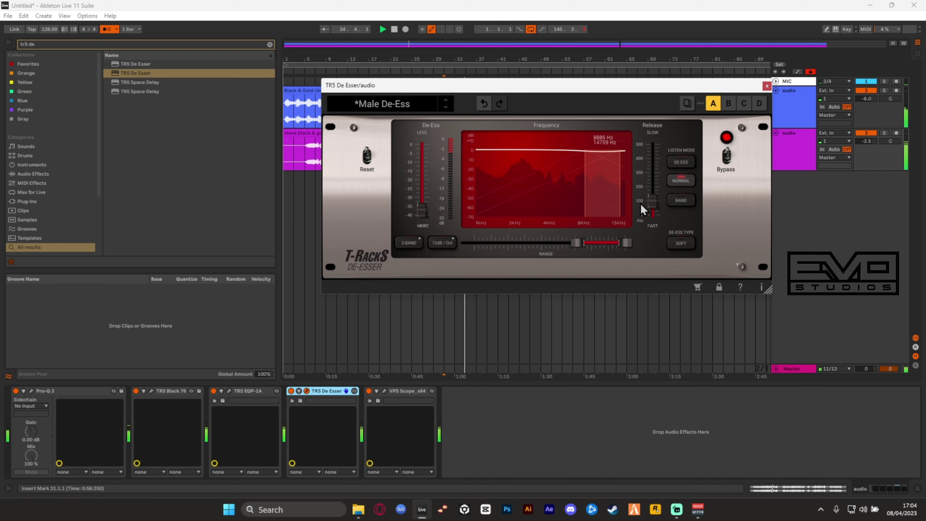
left_click_drag(418, 200, 424, 200)
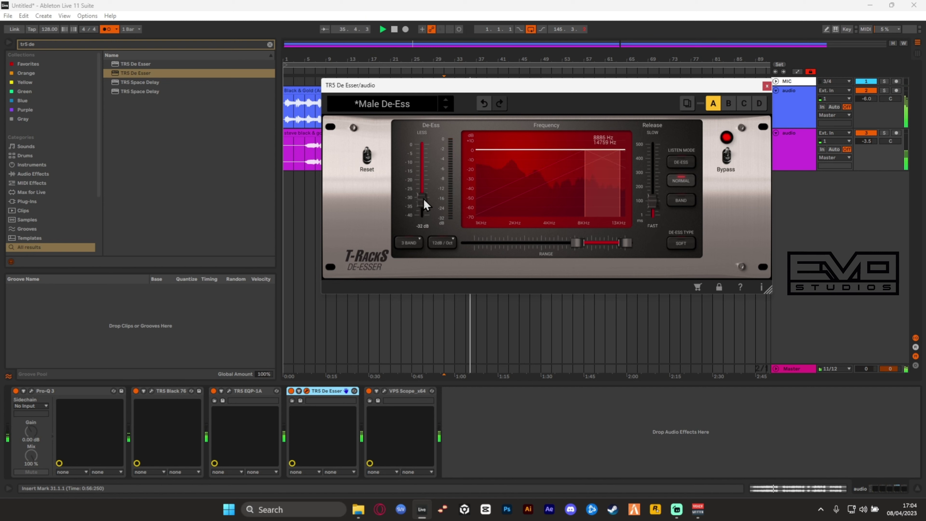
left_click(681, 243)
left_click(691, 240)
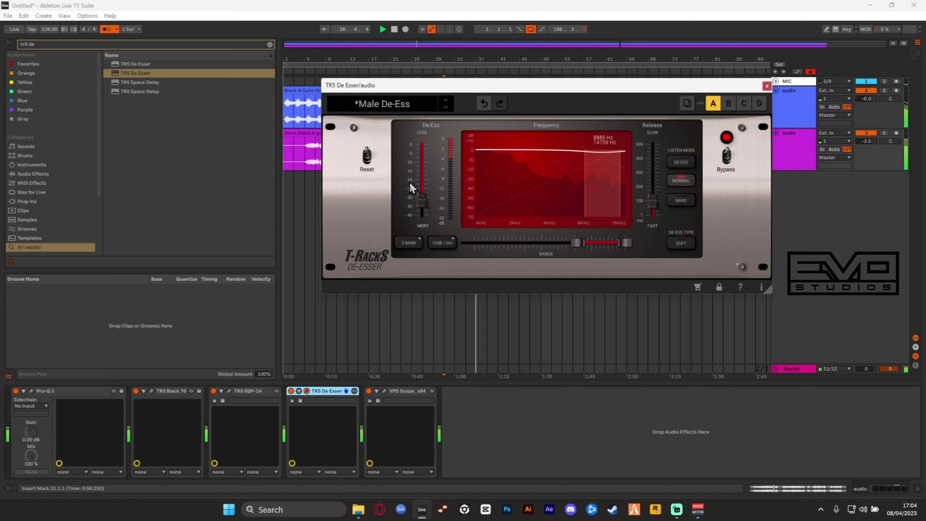
left_click_drag(419, 206, 420, 211)
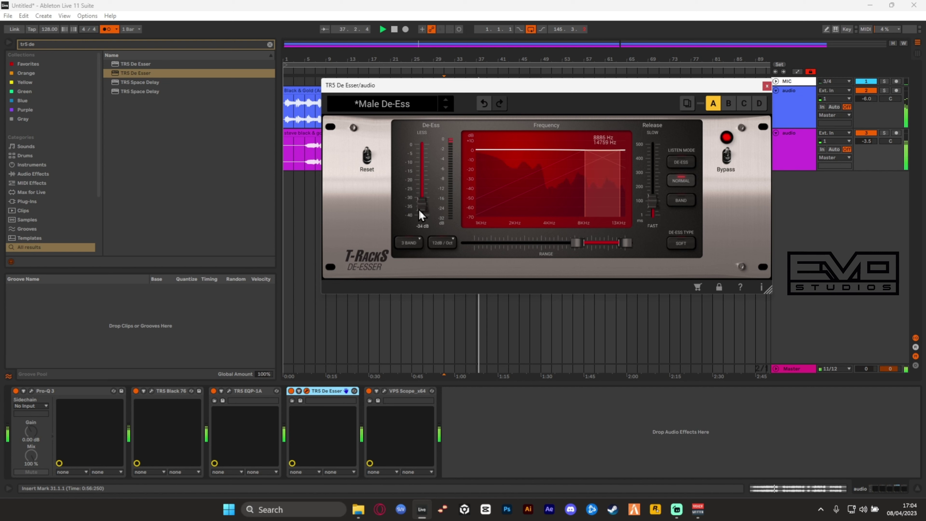
Step: Set the de-esser's filter slope to 24 dB/Oct and its De-Ess amount to -34 dB, stop playback and close the plug-in
left_click(447, 243)
left_click(459, 288)
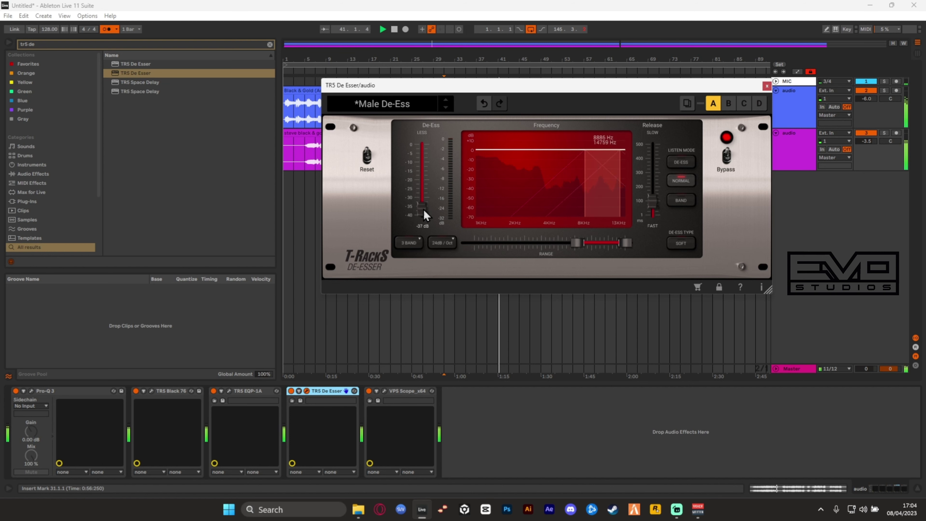
left_click_drag(423, 208, 423, 212)
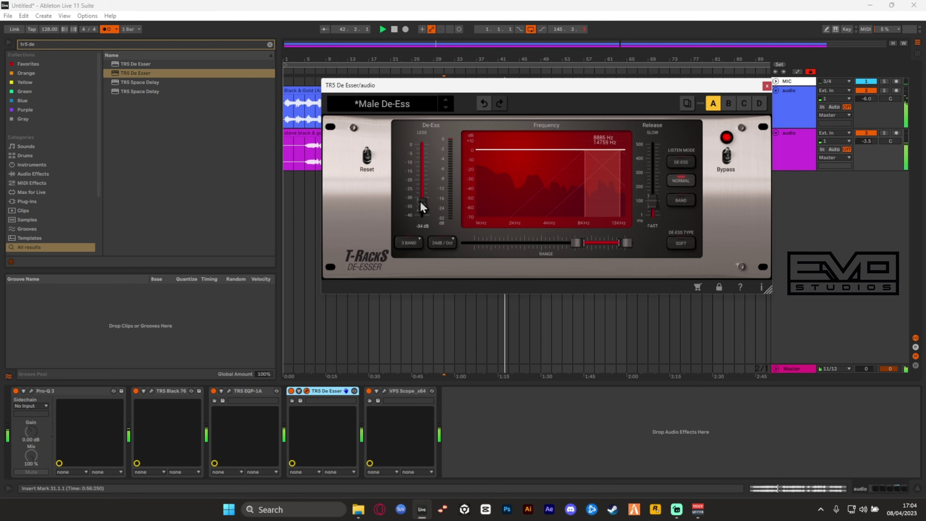
key("space")
left_click(767, 86)
Step: Play the song from bar 7 and mute the backing track to isolate the vocal
left_click(315, 159)
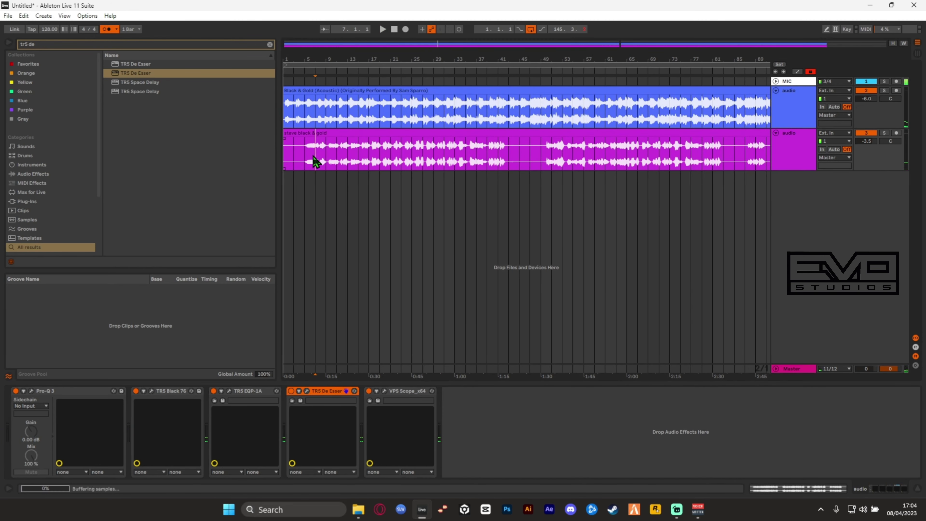
key("space")
left_click_drag(296, 53, 296, 80)
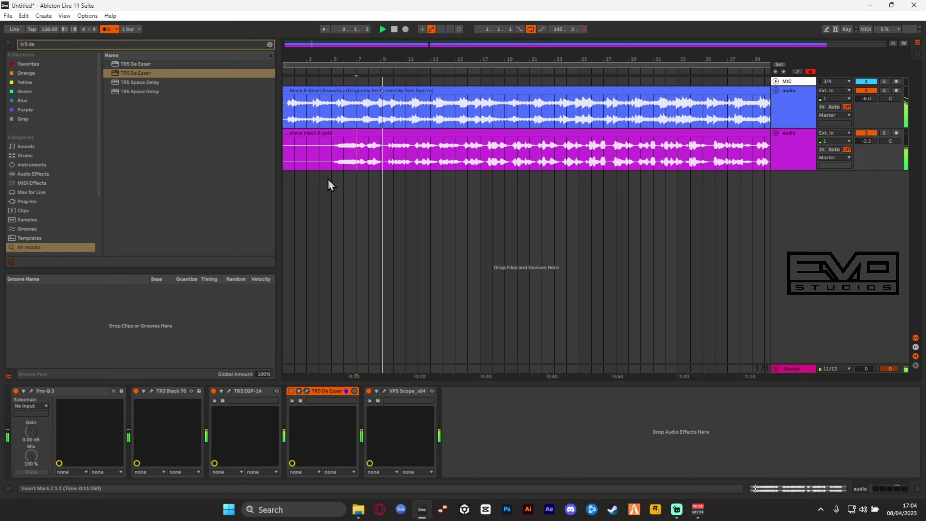
left_click(777, 149)
left_click(860, 96)
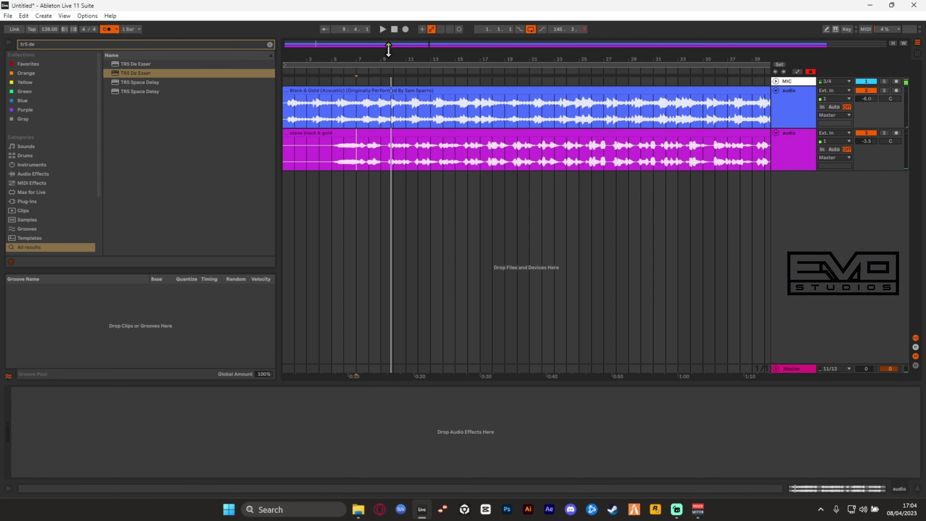
Step: Play the isolated vocal from 9.1.3 to audition the background noise in the gap between phrases
left_click_drag(369, 59, 355, 84)
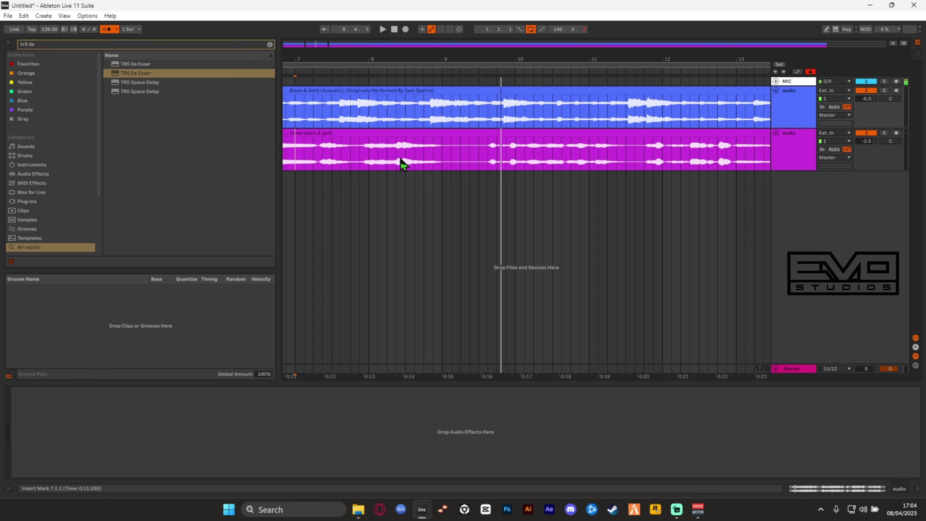
left_click_drag(498, 59, 493, 83)
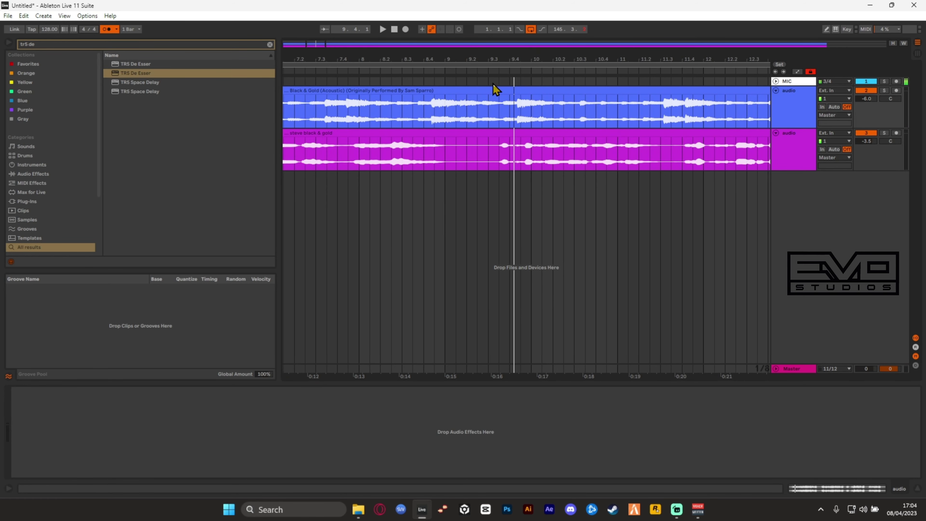
left_click(470, 164)
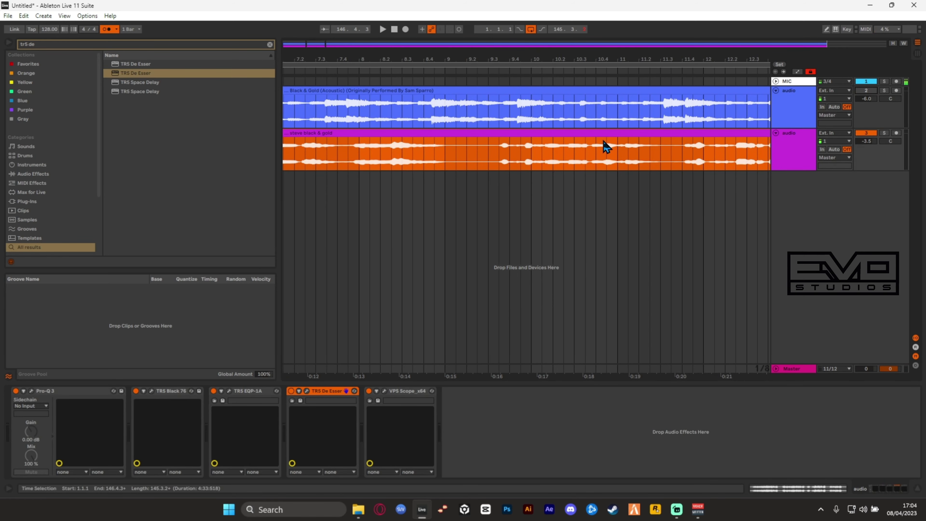
left_click(458, 162)
key("space")
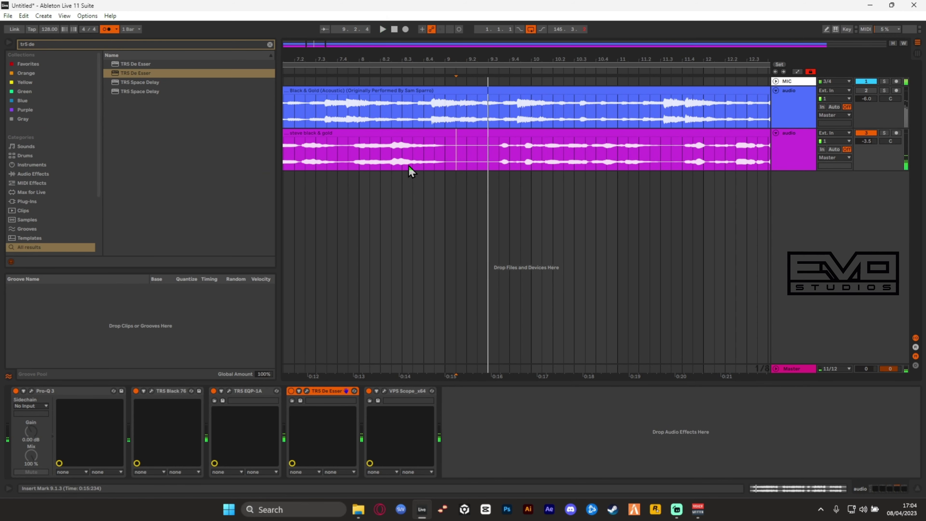
key("space")
Step: Loop the quiet vocal gap from 9.1.3 with a length of one beat and play it to hear the noise
left_click_drag(458, 160, 486, 163)
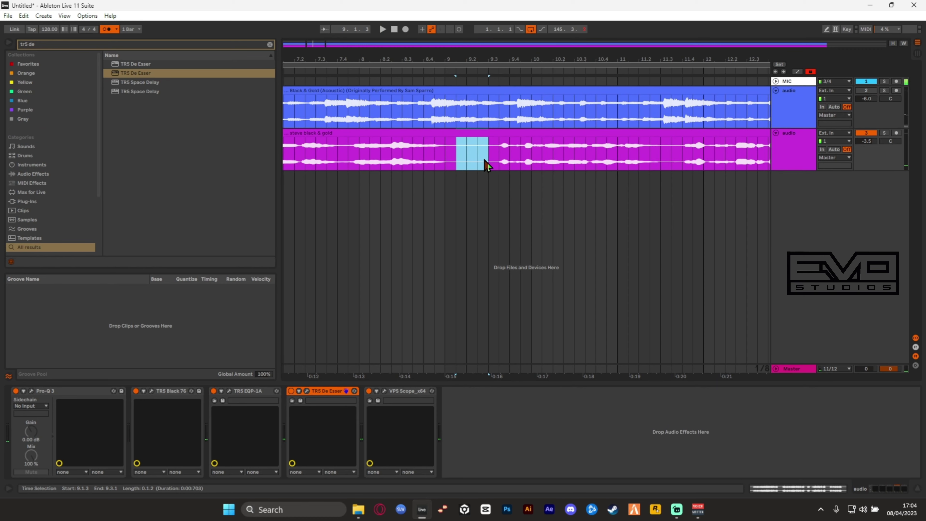
key("ctrl+l")
left_click_drag(482, 58, 480, 72)
key("space")
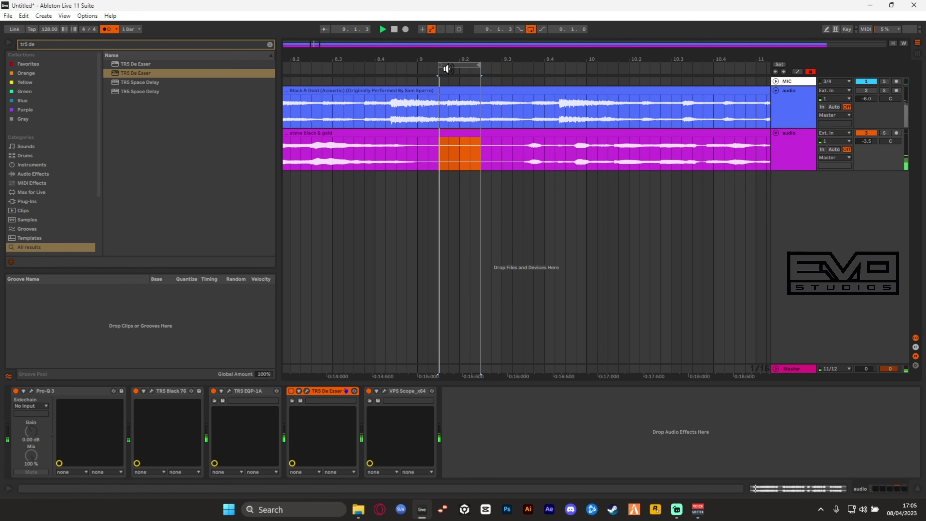
mouse_move(456, 65)
left_mouse_down()
mouse_move(468, 65)
mouse_move(453, 65)
left_mouse_up()
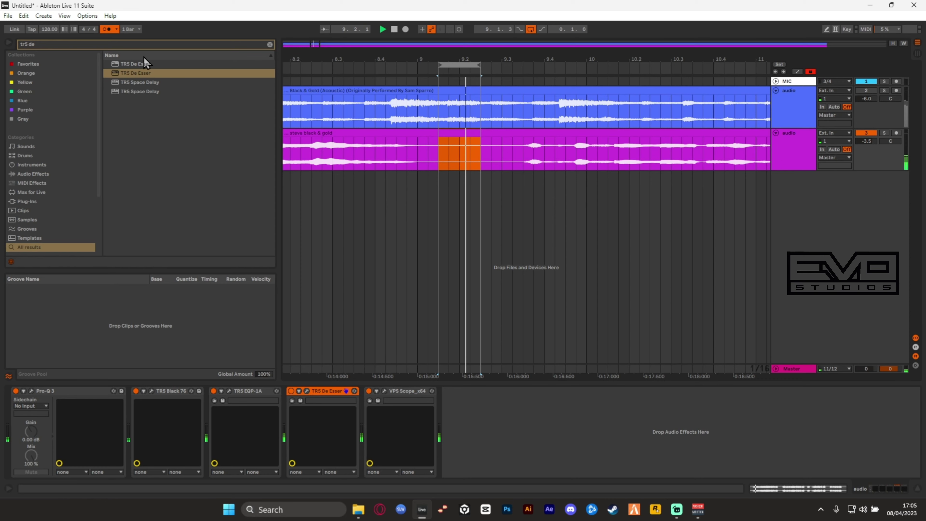
key("space")
Step: Search for "x noise" and add X-Noise Stereo at the start of the vocal track's effect chain, before the Pro-Q 3
left_click(270, 45)
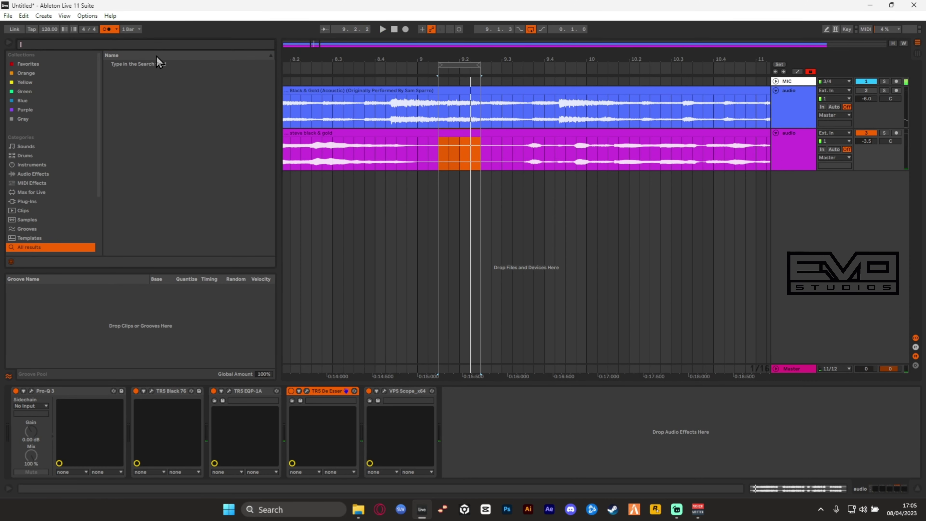
type("x noise")
left_click(129, 91)
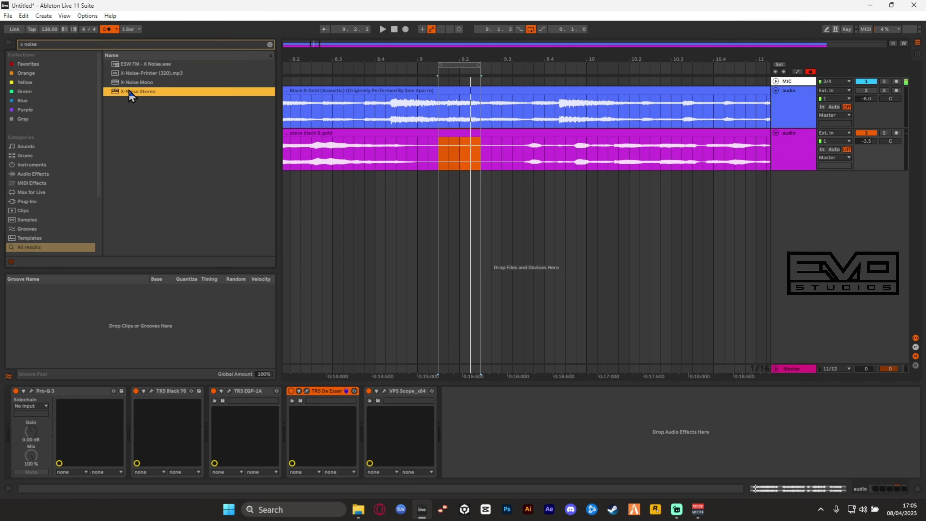
left_click_drag(269, 337, 12, 418)
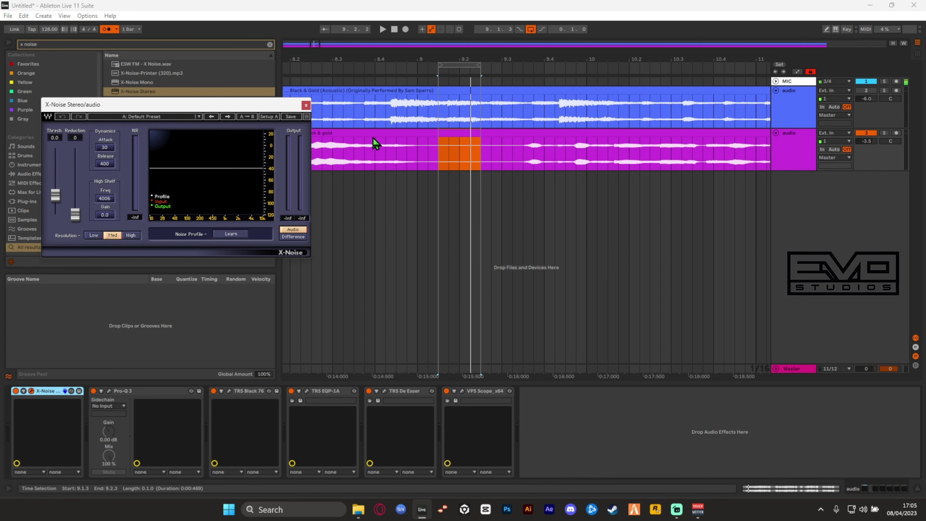
Step: Move the X-Noise window clear of the vocal gap, then play the loop and compare it with X-Noise switched off and on
left_click_drag(241, 108, 552, 225)
left_click_drag(438, 159, 480, 161)
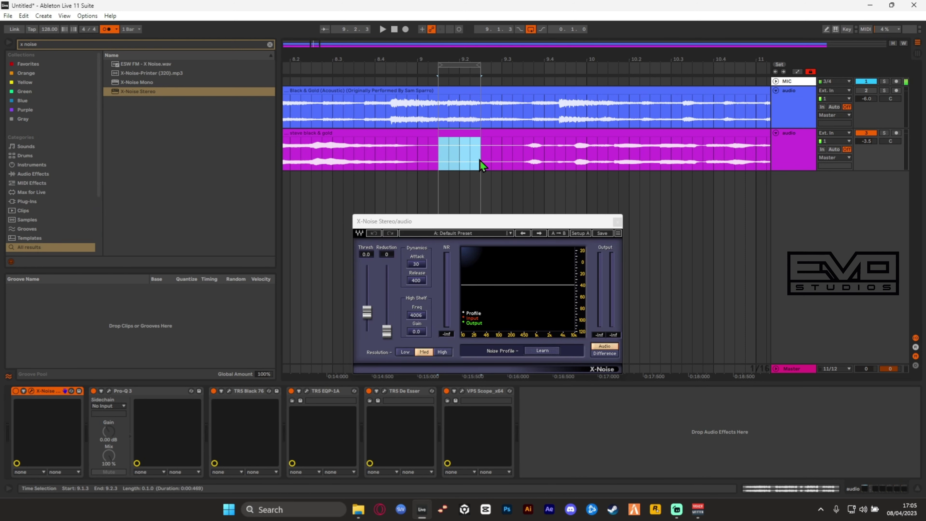
left_click_drag(503, 224, 630, 136)
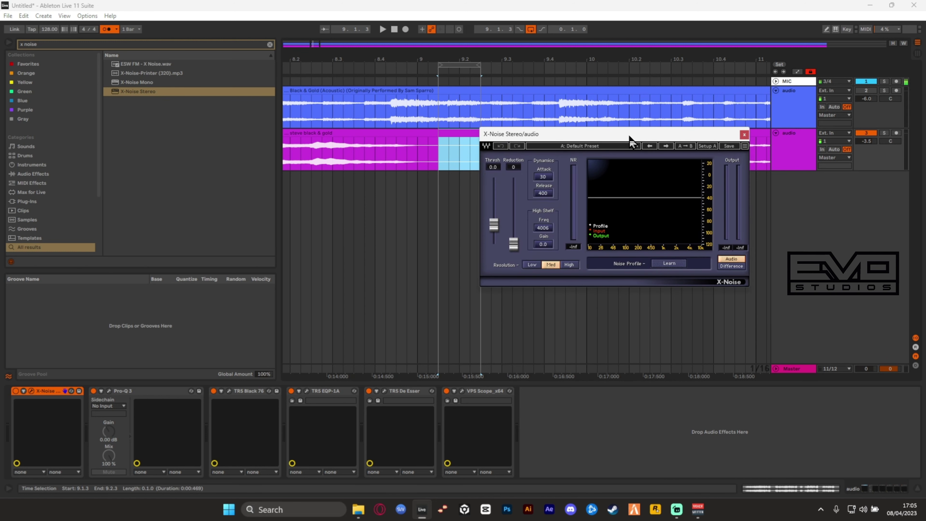
left_click_drag(551, 133, 540, 104)
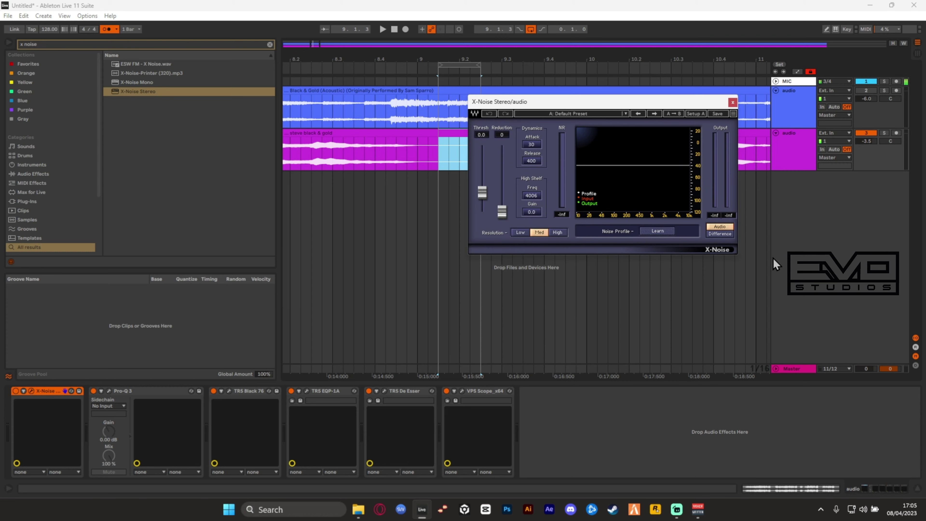
left_click(449, 76)
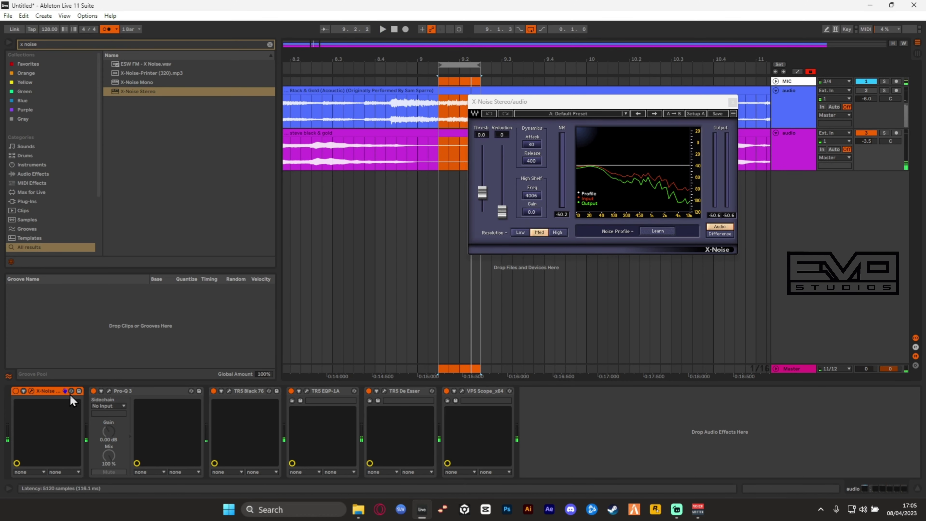
left_click(15, 391)
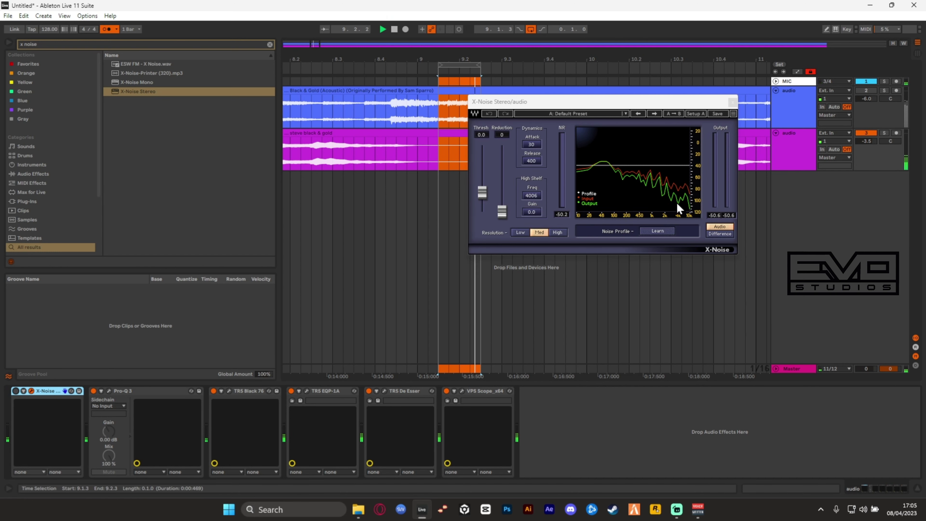
left_click(15, 390)
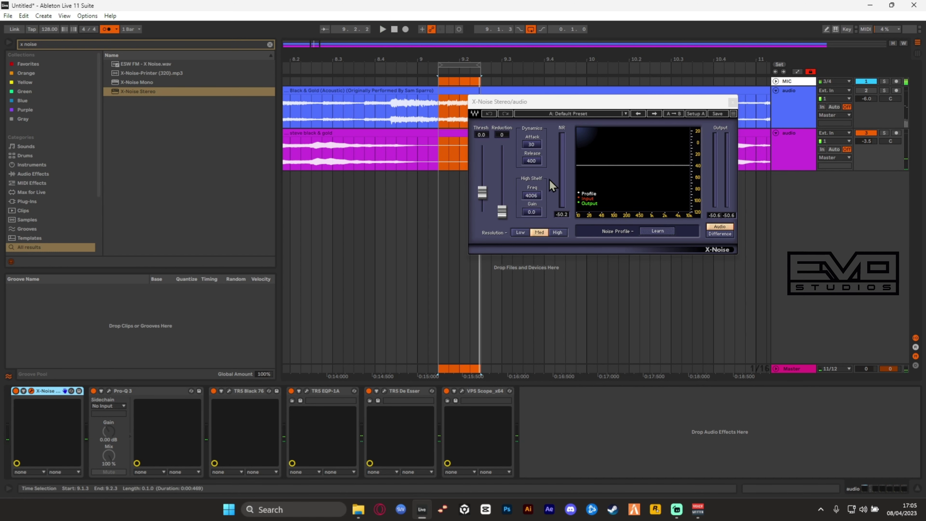
Step: Learn the noise profile in X-Noise from the looped vocal gap, finish learning and stop playback
left_click(658, 231)
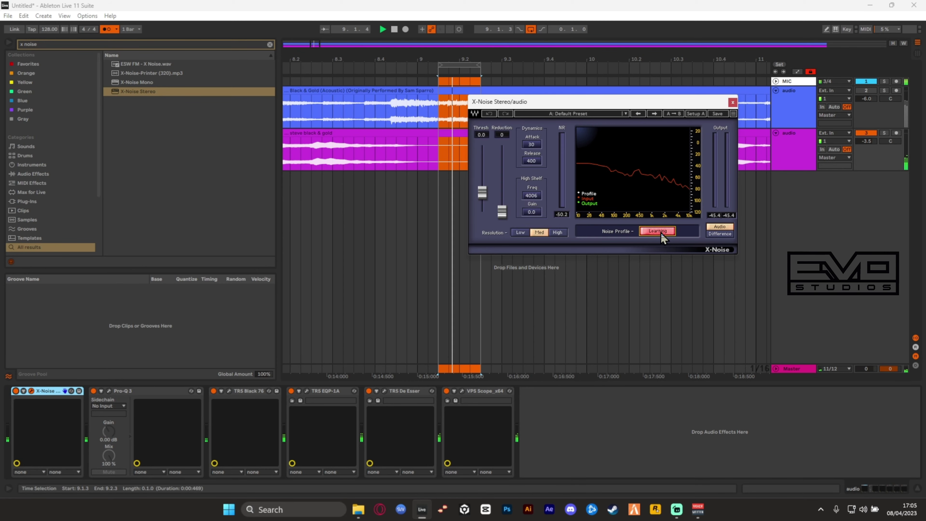
left_click(659, 232)
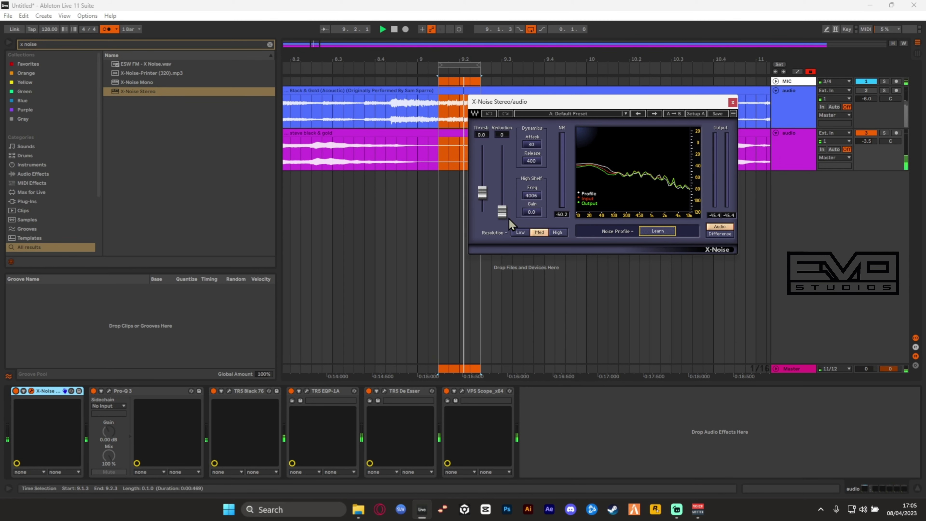
key("space")
Step: Set X-Noise's attack and release to 0, reduction to 100 and threshold to 12.5, playing the loop to judge it
left_click_drag(531, 144, 531, 193)
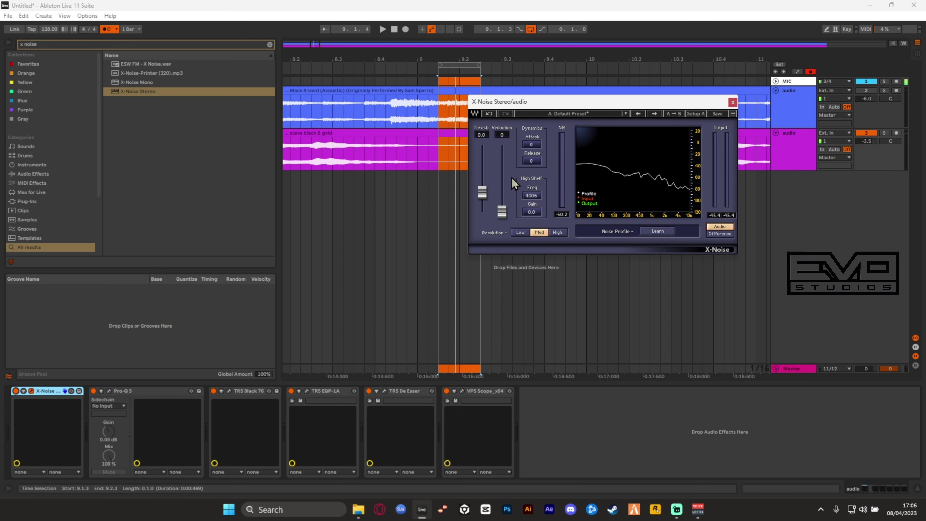
left_click_drag(503, 209, 502, 147)
key("space")
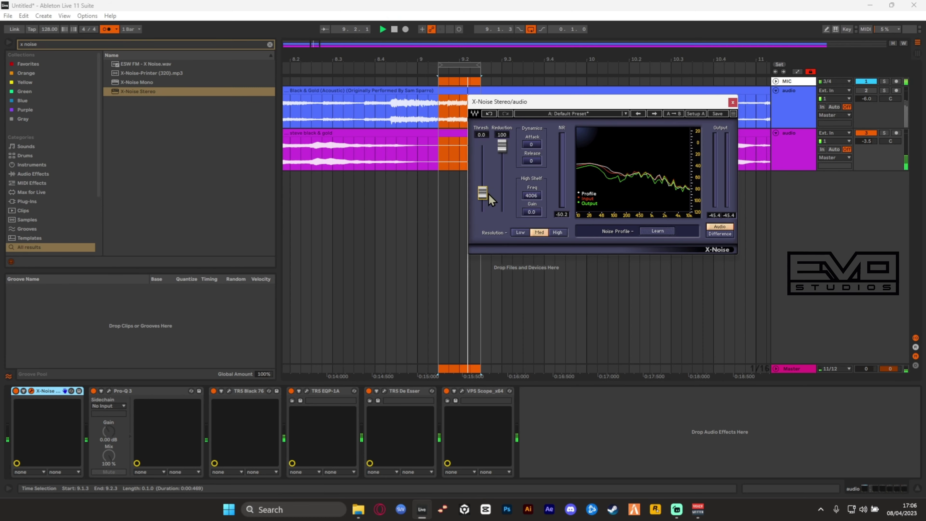
left_click_drag(485, 196, 483, 184)
Step: Turn off the loop, play the vocal from just after bar 5 with X-Noise active, and reopen the X-Noise window
left_click(533, 30)
left_click(732, 103)
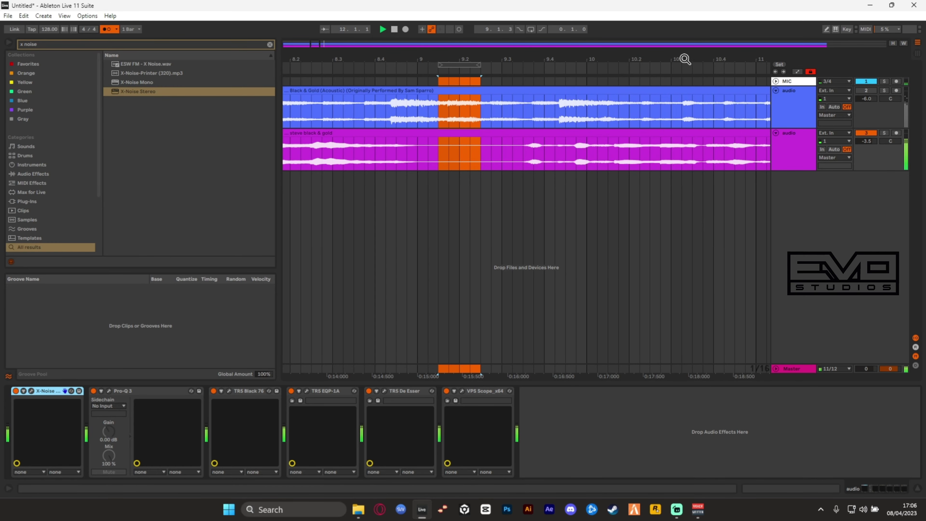
left_click_drag(684, 60, 684, 25)
key("space")
left_click(348, 156)
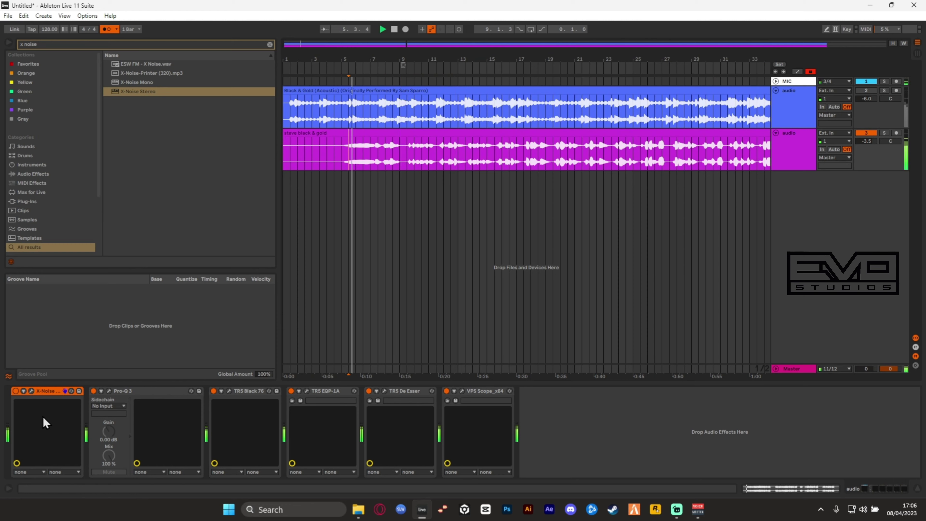
left_click(32, 391)
left_click(32, 391)
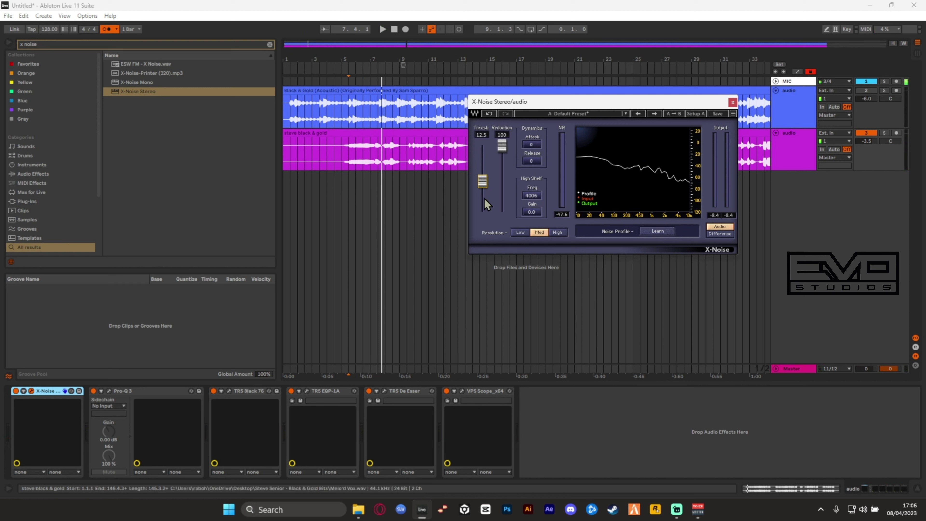
Step: Raise the X-Noise threshold to 46.2 during playback and replay the vocal from 9.2.1
key("space")
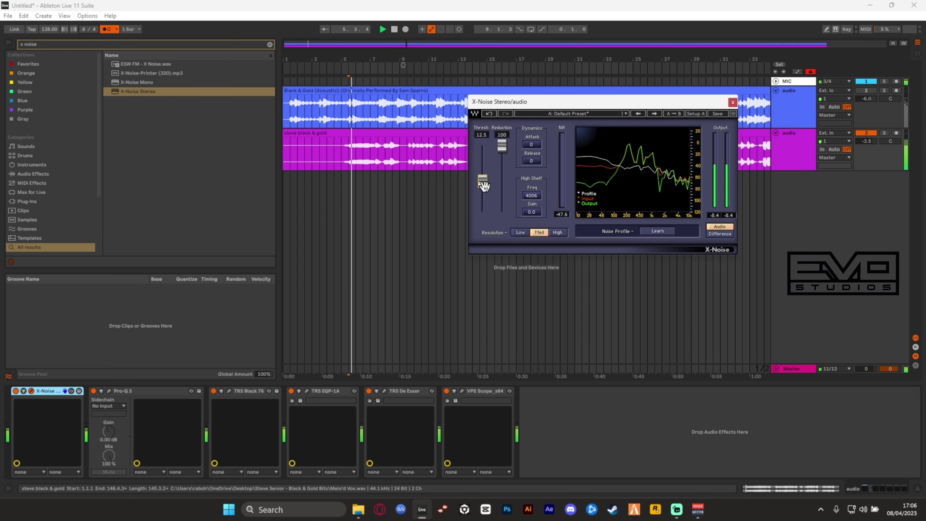
left_click_drag(483, 186, 483, 154)
left_click(407, 157)
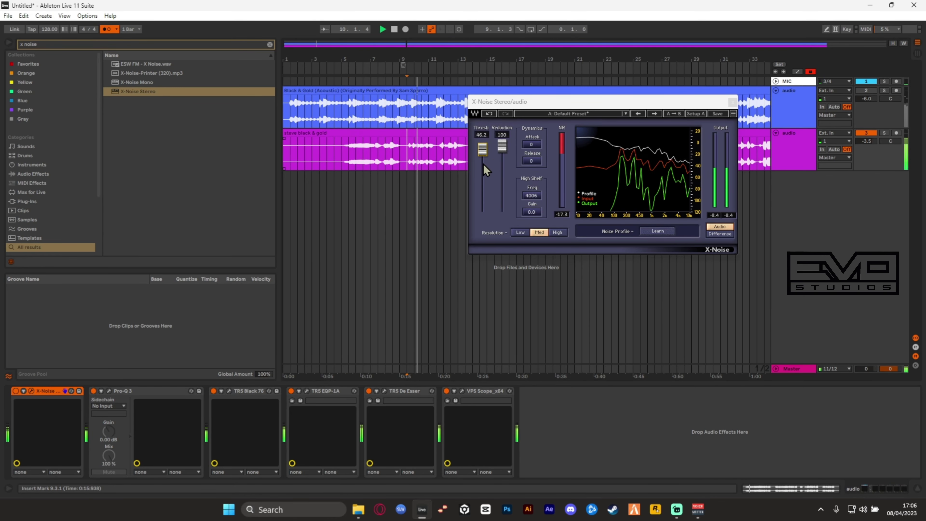
Step: Lower the X-Noise threshold to 10.0 and judge the vocal by stopping and restarting playback
mouse_move(483, 152)
left_mouse_down()
mouse_move(483, 211)
mouse_move(483, 184)
left_mouse_up()
key("space")
key("space")
key("space")
key("space")
key("space")
key("space")
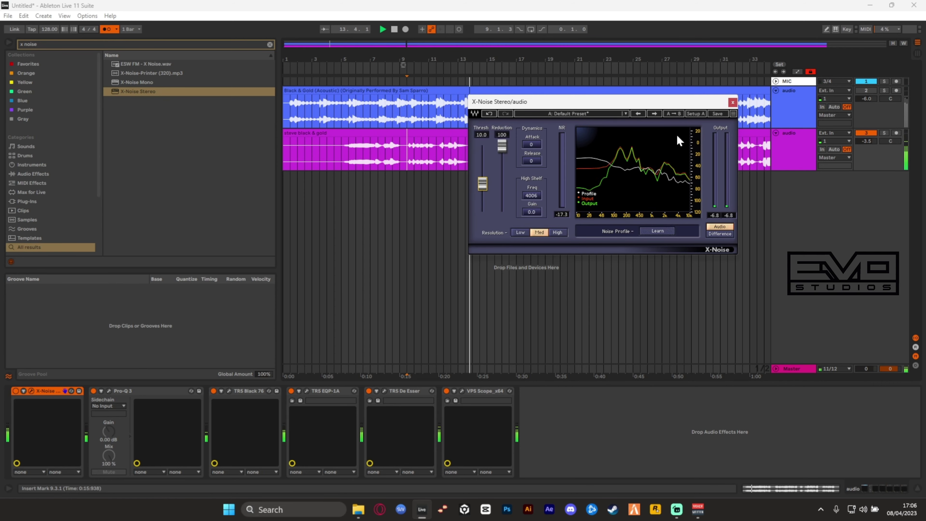
Step: Close X-Noise, turn the backing track back on and raise the EQP-1A's high boost during playback
left_click(733, 103)
left_click(866, 90)
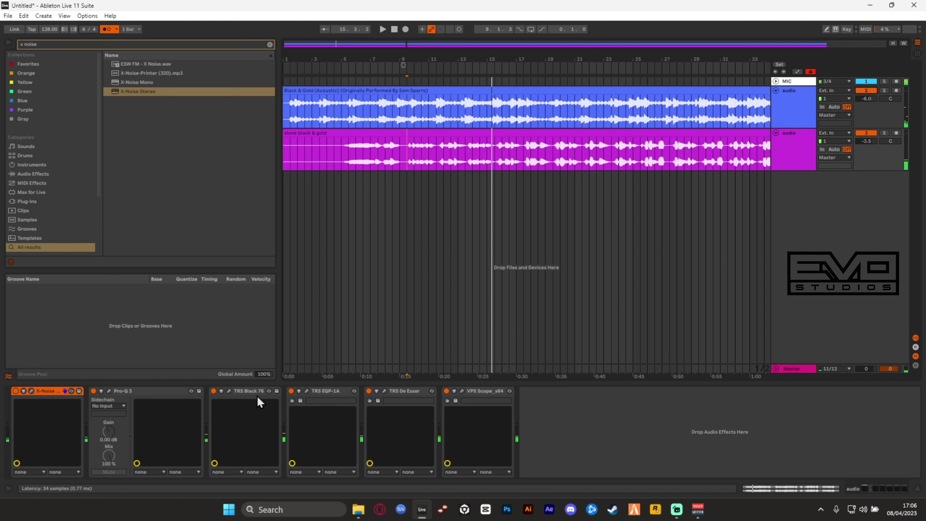
left_click(308, 392)
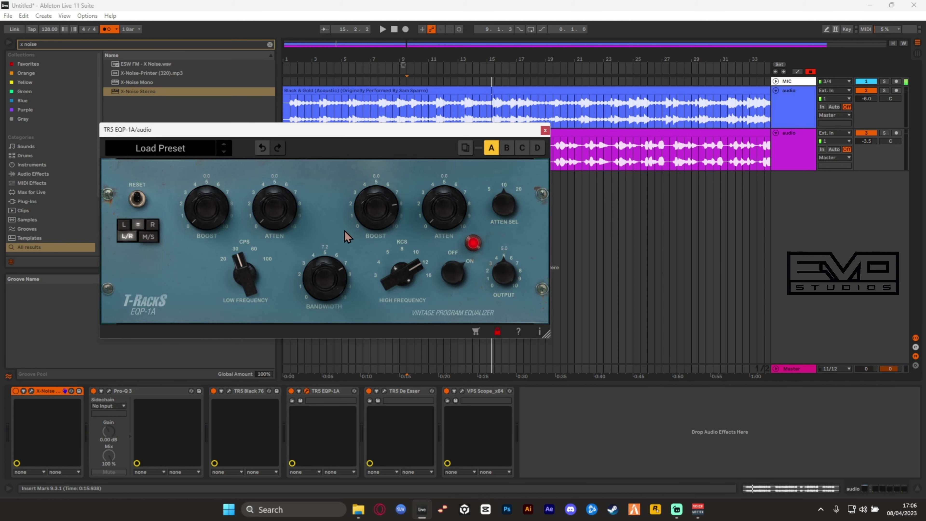
key("space")
left_click_drag(379, 213, 378, 199)
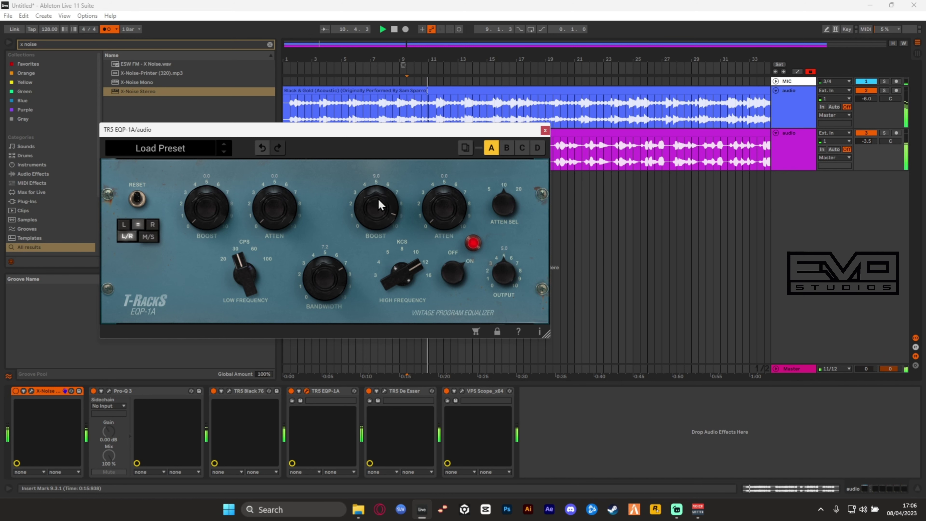
left_click(545, 130)
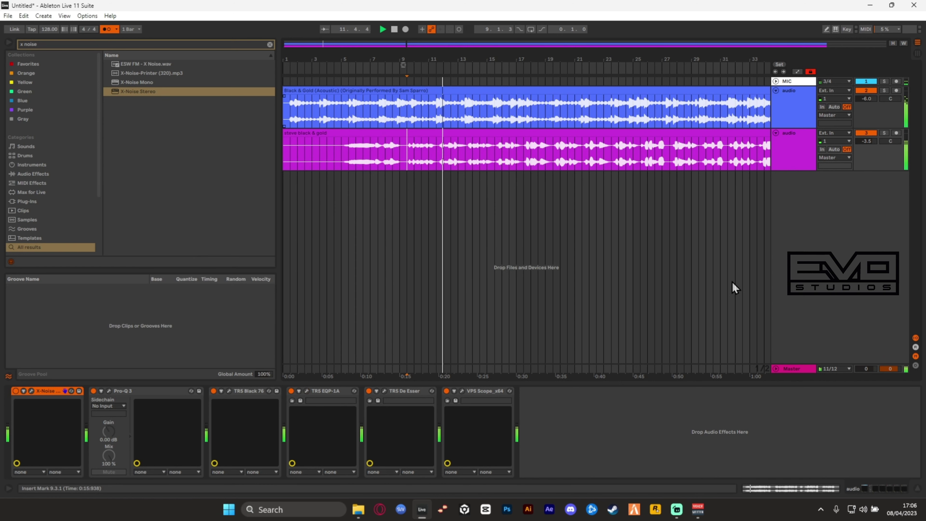
Step: Reopen X-Noise, set its threshold to 10.0 against the full mix, close it and stop playback
left_click(31, 391)
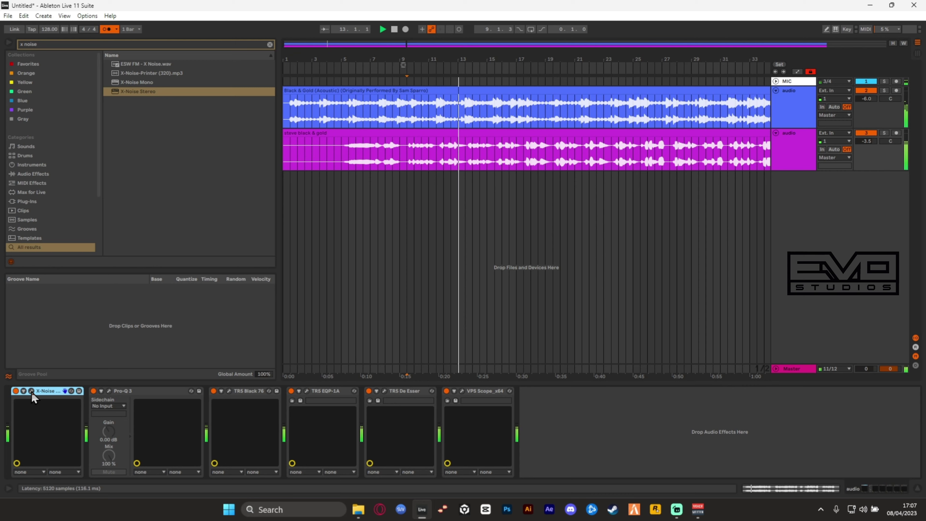
left_click_drag(483, 182, 482, 184)
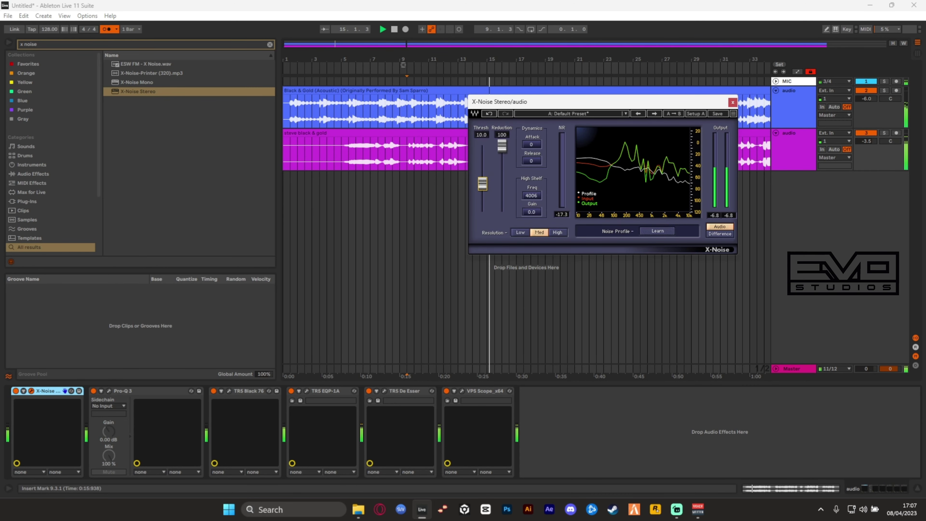
left_click(733, 103)
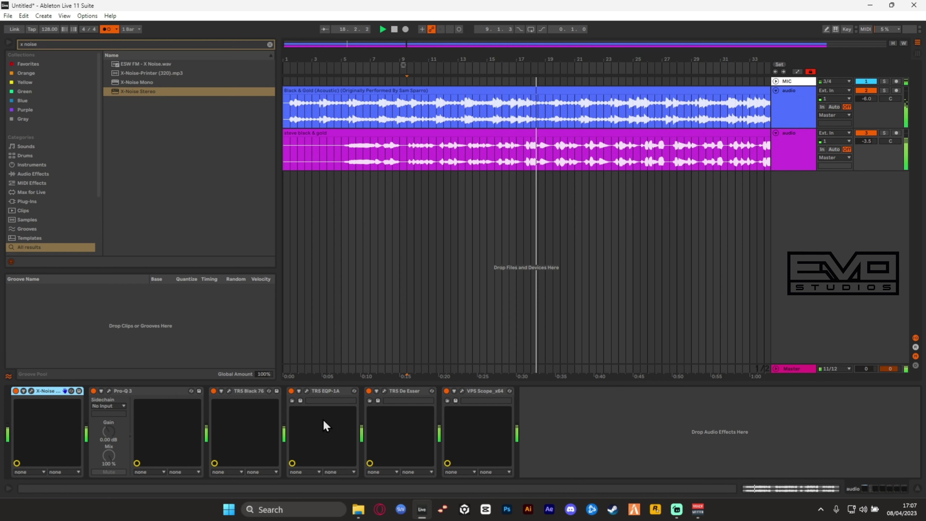
key("space")
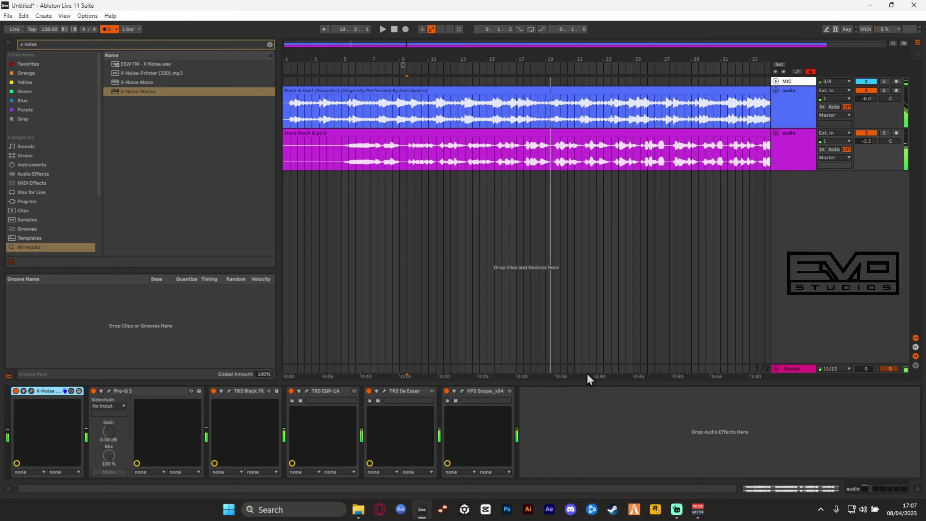
left_click(269, 45)
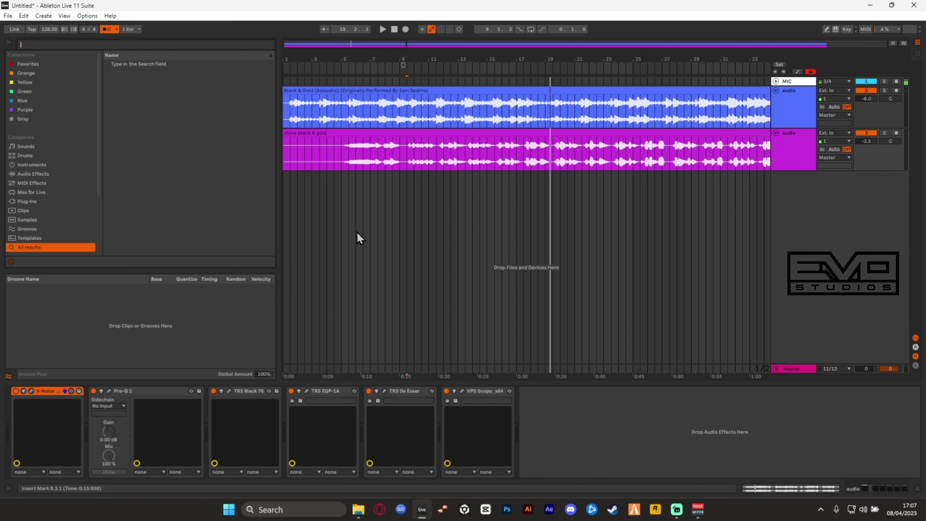
key("Escape")
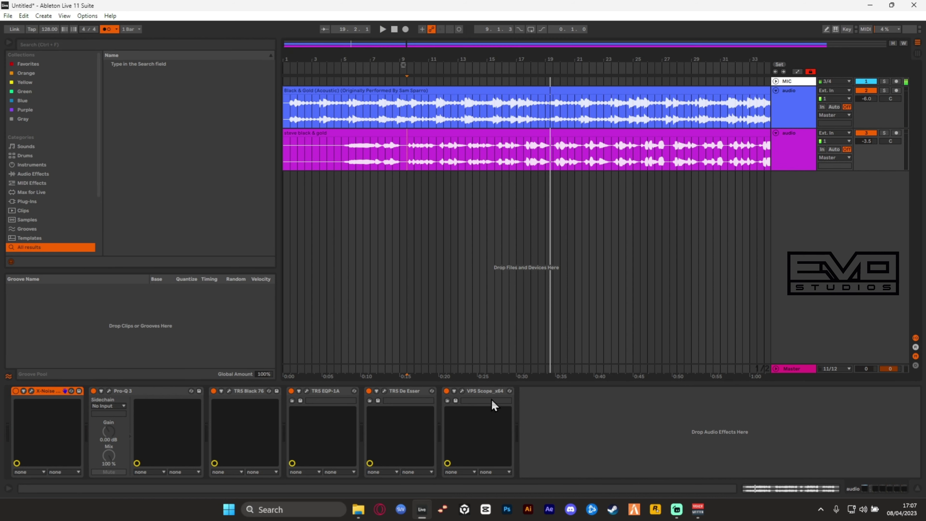
left_click(433, 416)
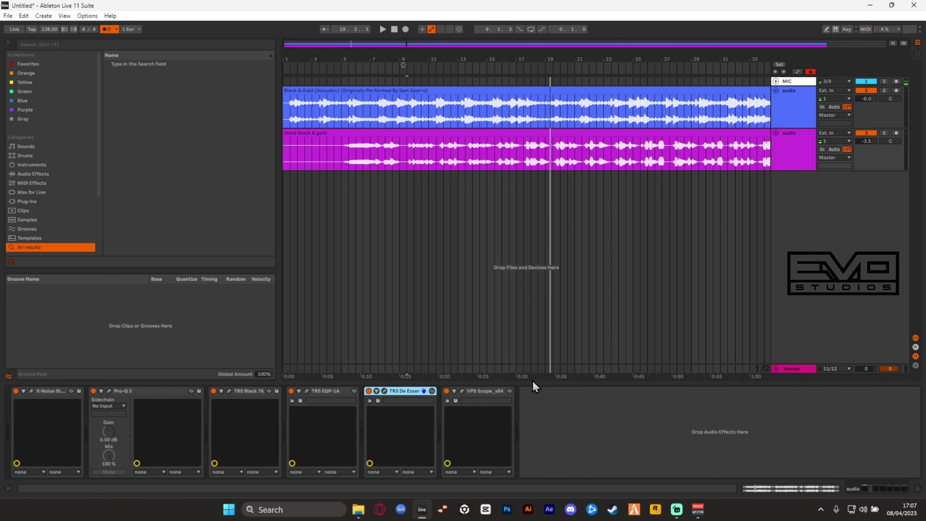
key("ctrl+f")
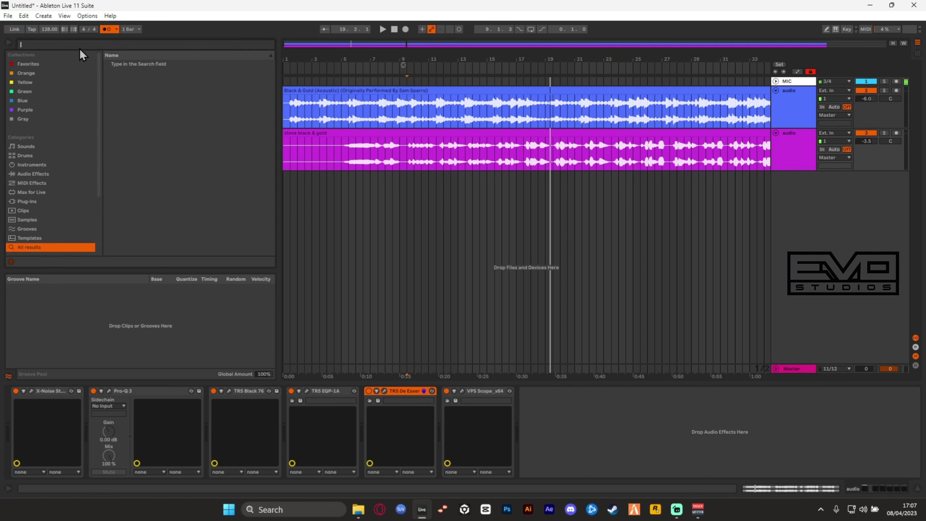
type("h delay")
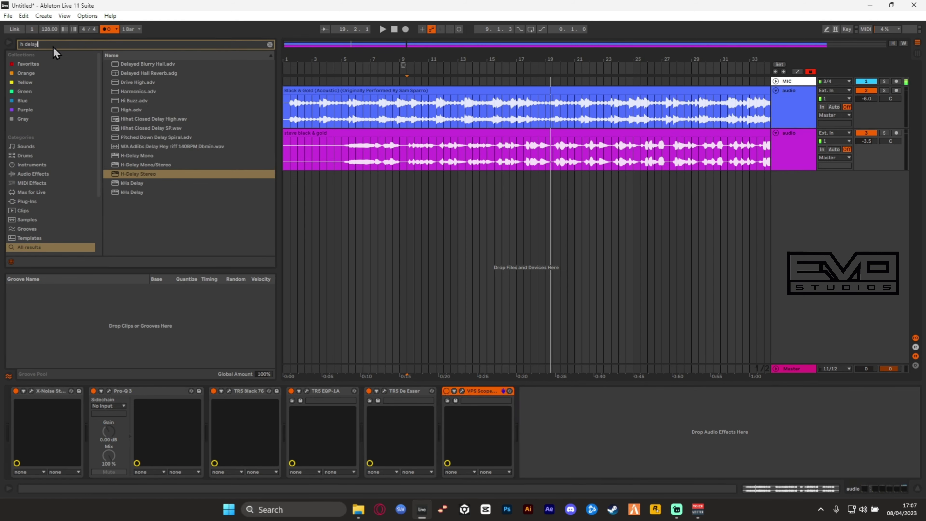
Step: Insert an Audio Effect Rack between the De Esser and VPS Scope on the vocal track and show its chain list
type("audio effe")
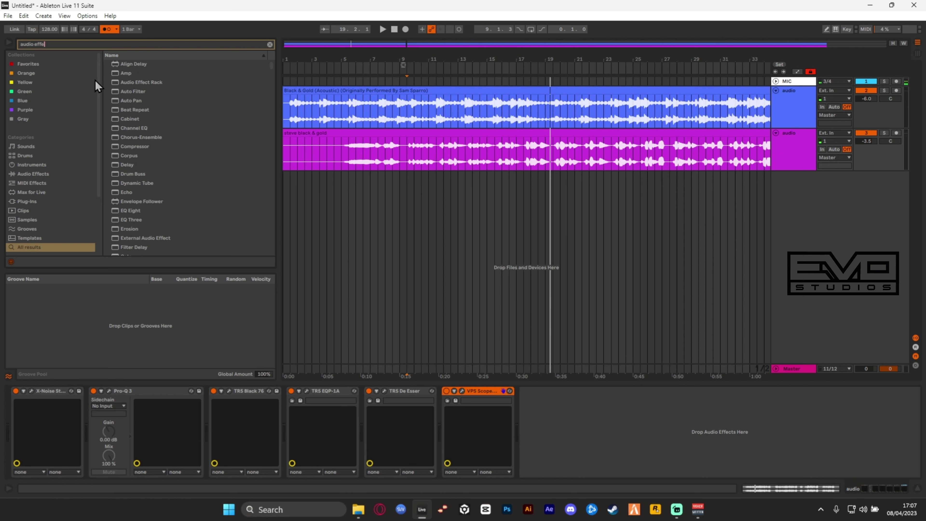
left_click_drag(124, 82, 501, 420)
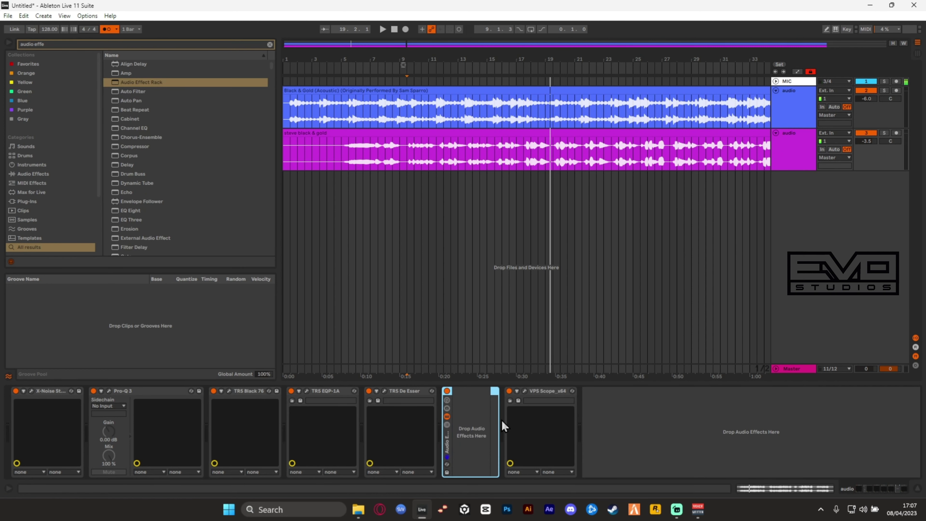
left_click(446, 425)
left_click(447, 425)
left_click(448, 425)
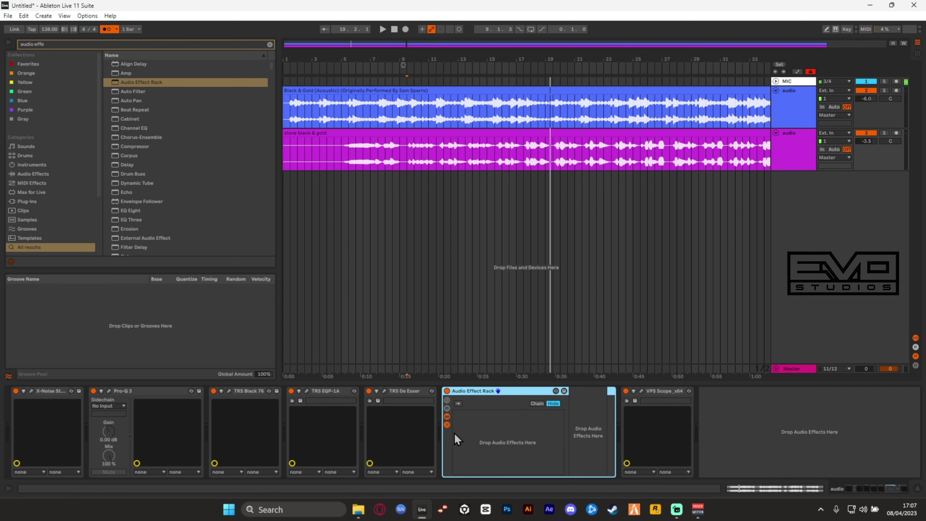
Step: Add a Utility device to the Audio Effect Rack as its first chain and name the chain dry
left_click(22, 44)
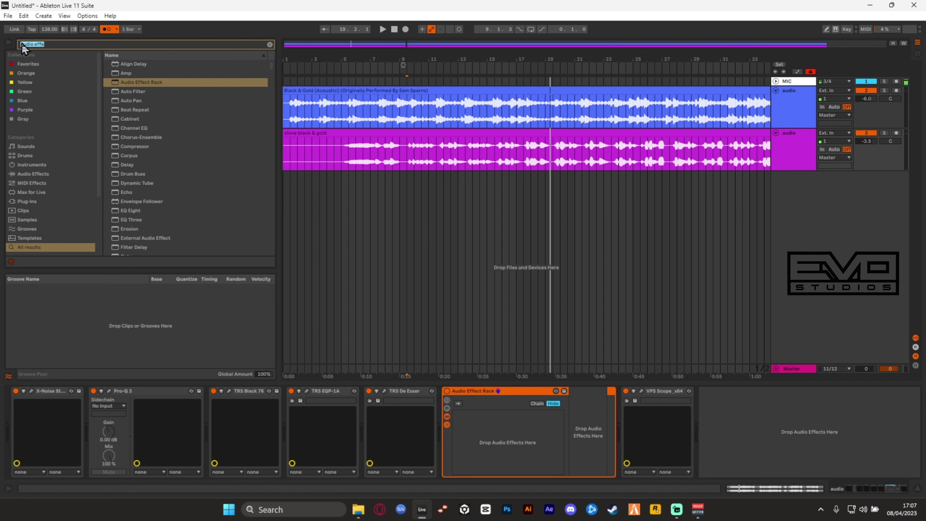
type("utili")
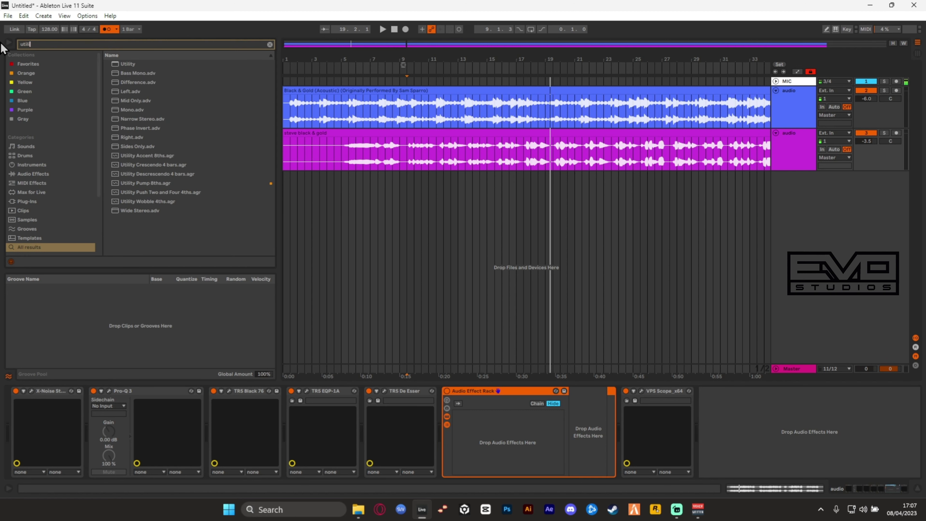
type("t")
left_click_drag(122, 65, 512, 445)
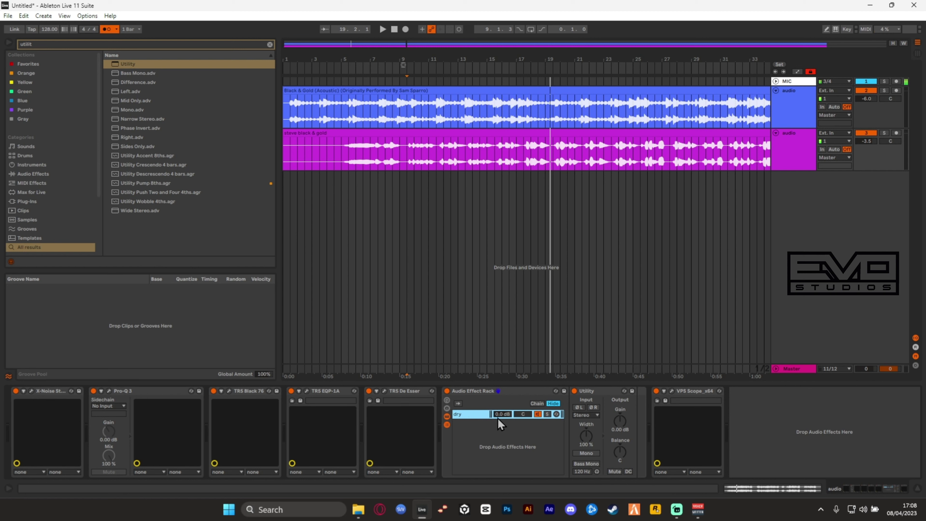
Step: Search the browser for vintagev and add ValhallaVintageVerb to the rack as a second chain
key("ctrl+f")
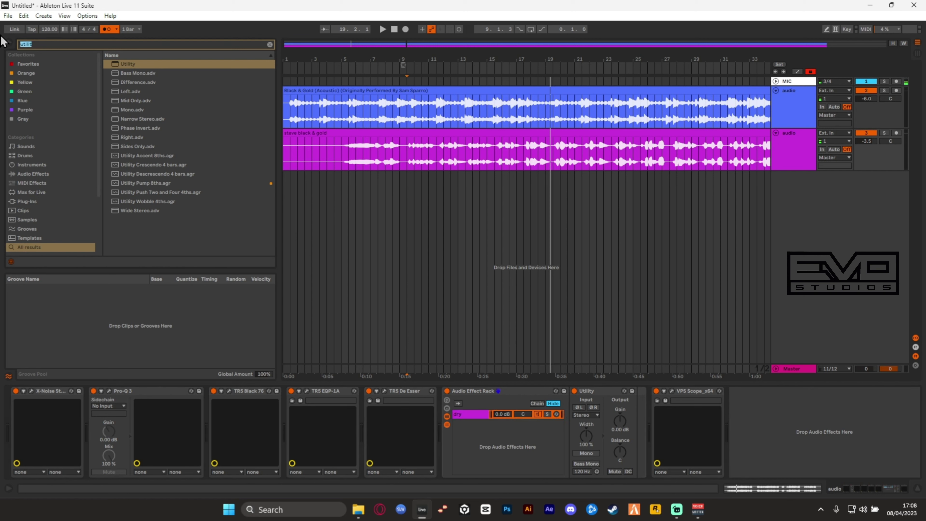
type("vints")
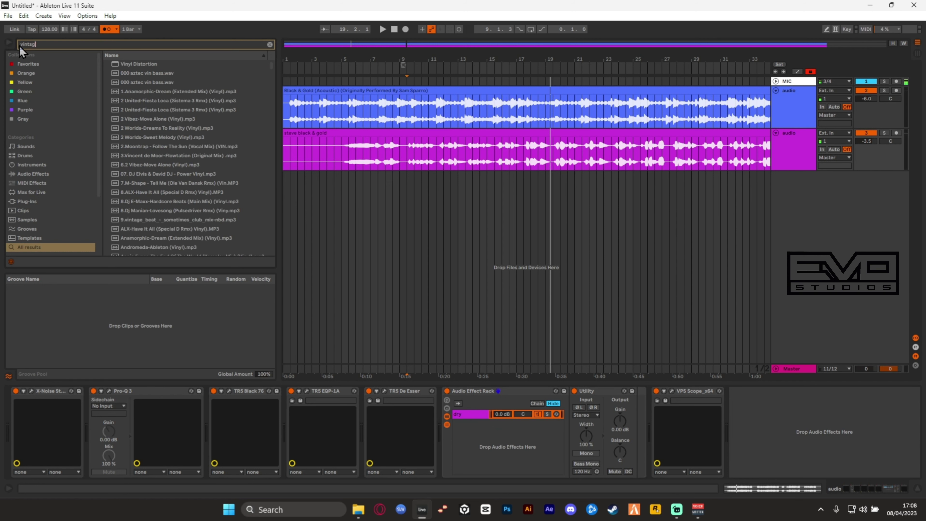
key("BackSpace")
type("a")
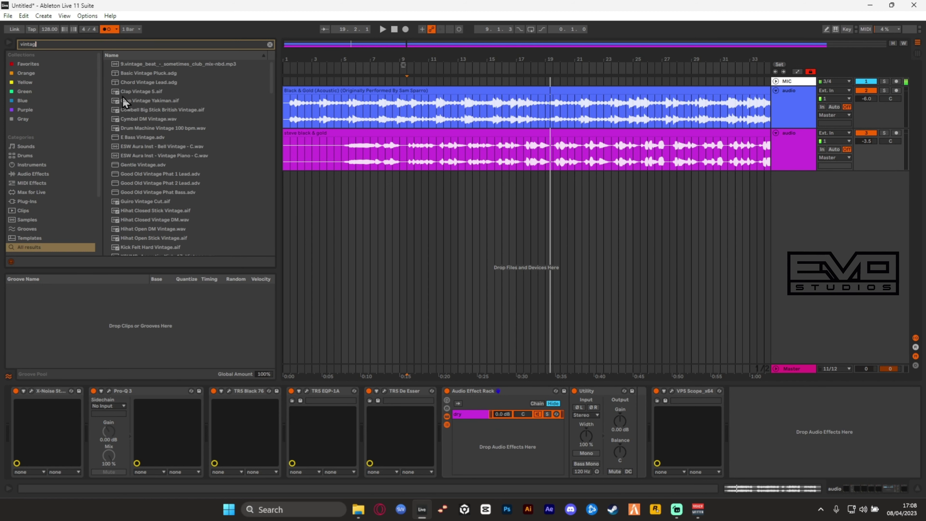
type("gev")
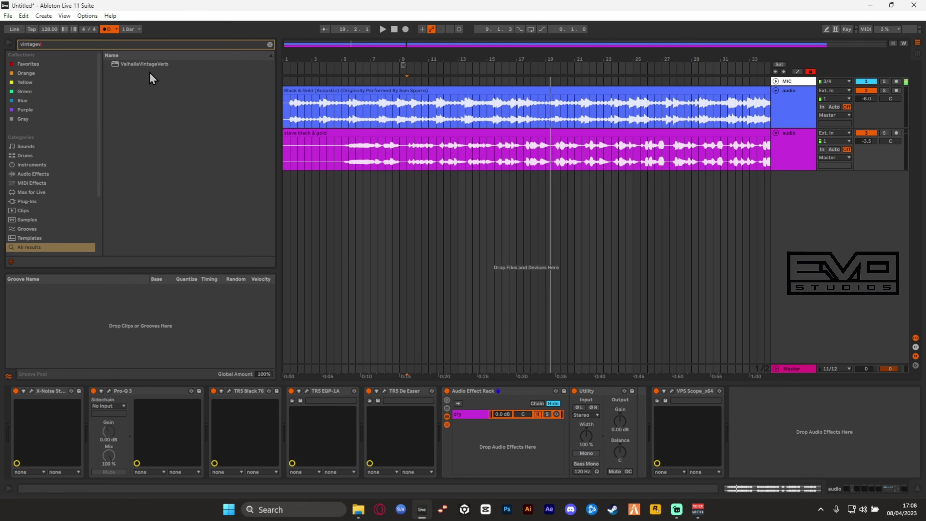
left_click_drag(148, 64, 482, 447)
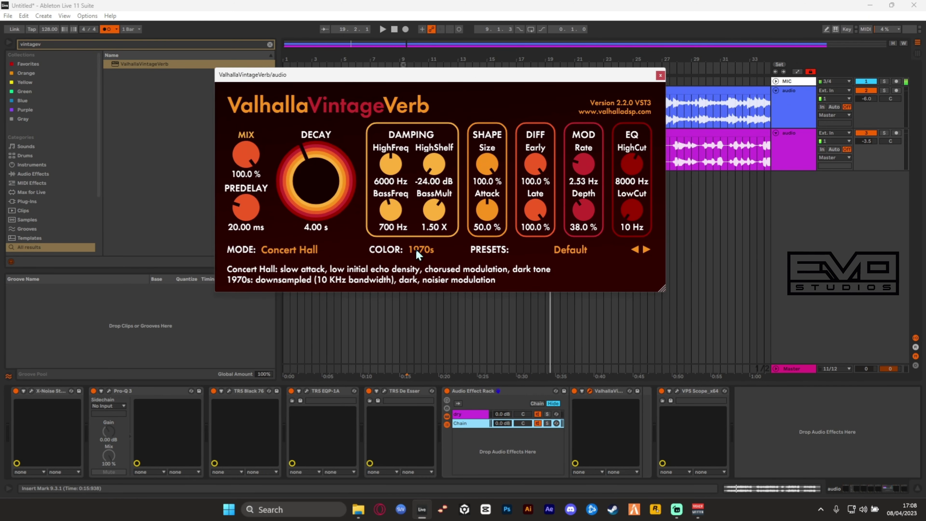
Step: Set the VintageVerb color to 1980s and predelay to 0.00 ms, name its chain reverb and close the plug-in
left_click(417, 251)
left_click(415, 274)
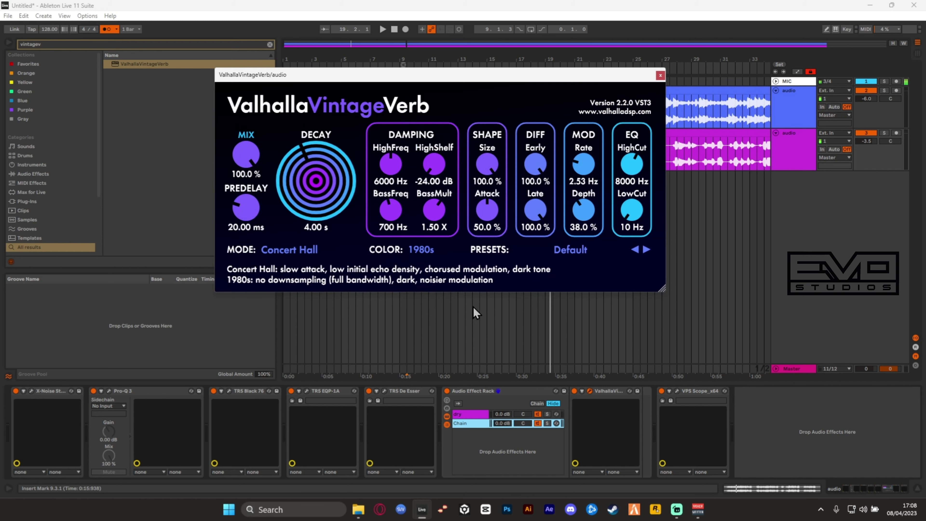
left_click_drag(252, 211, 378, 395)
left_click(660, 75)
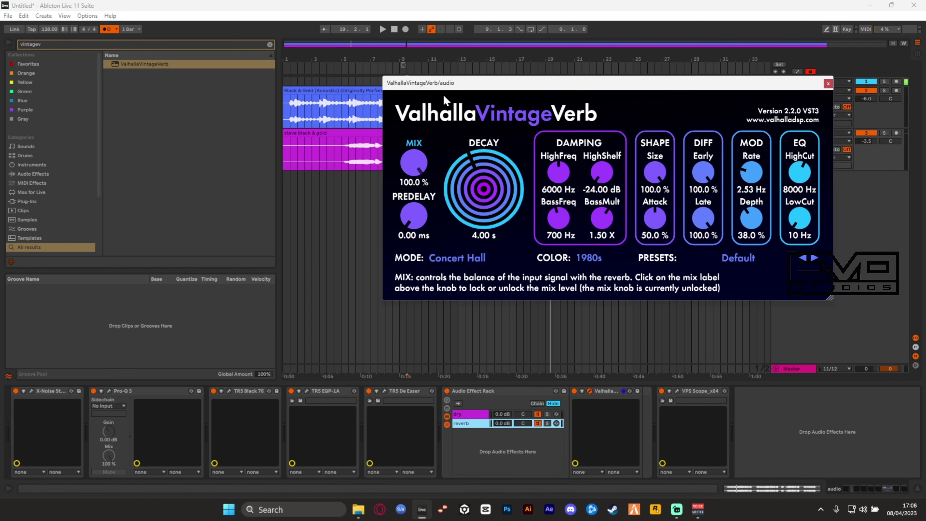
left_click(828, 83)
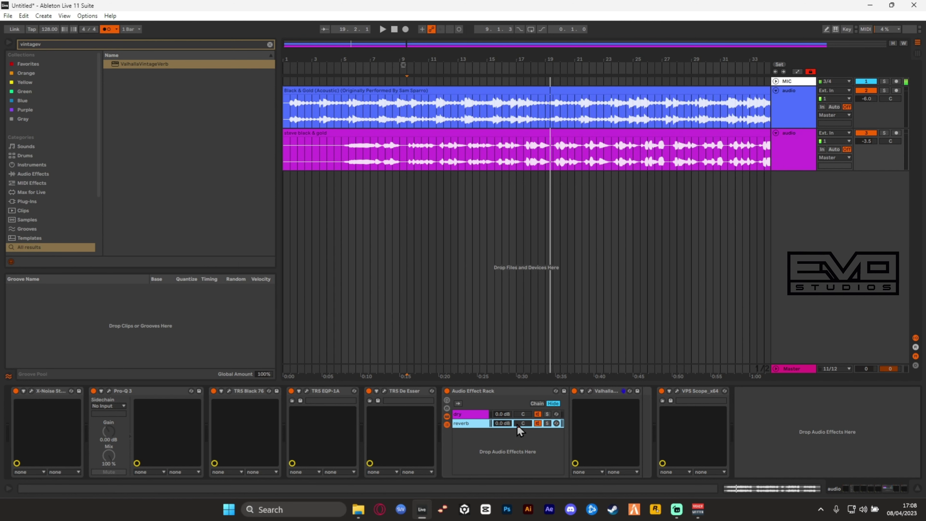
Step: Lower the reverb chain's volume to about -13 dB during playback, replay the mix and check the VintageVerb's EQ settings
left_click(501, 415)
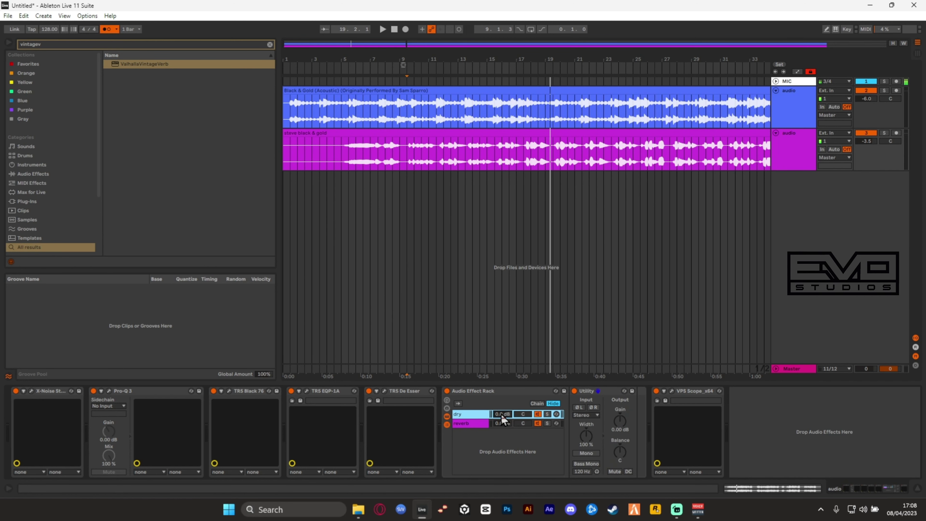
left_click(477, 424)
key("space")
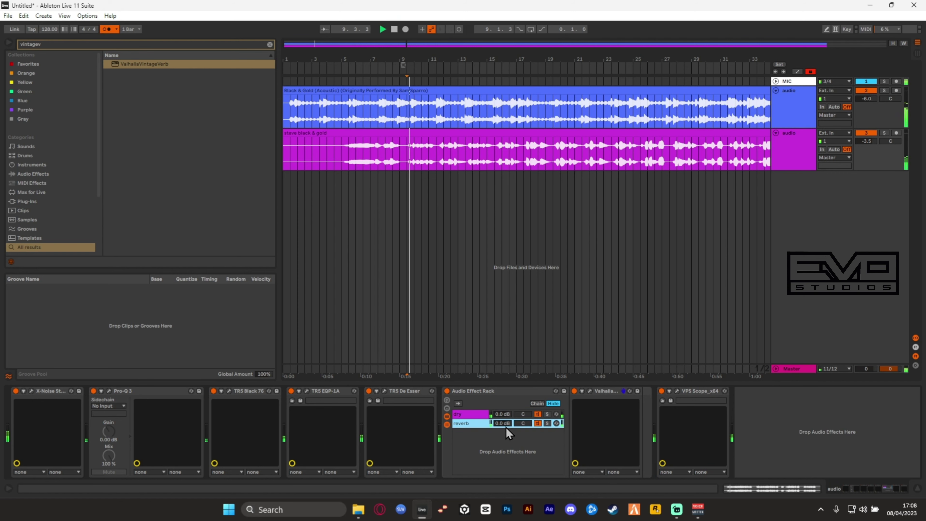
left_click_drag(502, 424, 503, 448)
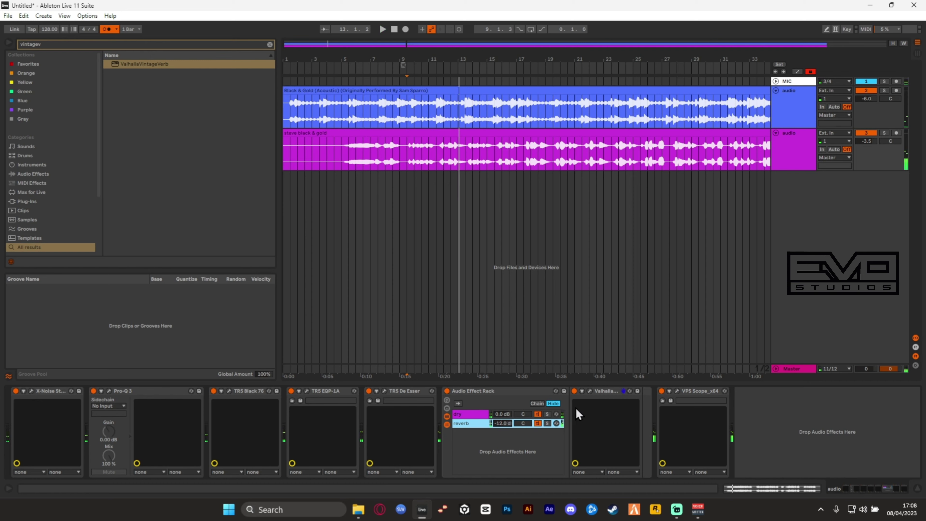
key("space")
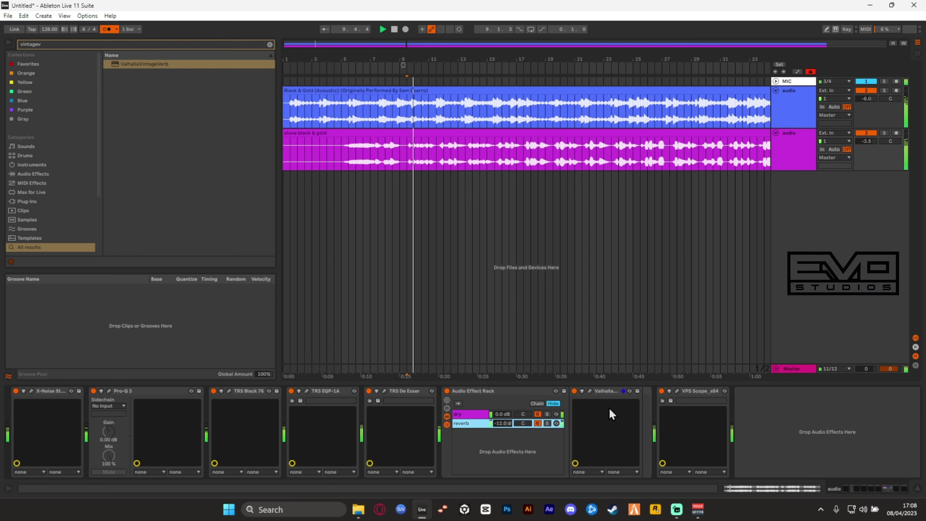
left_click(589, 391)
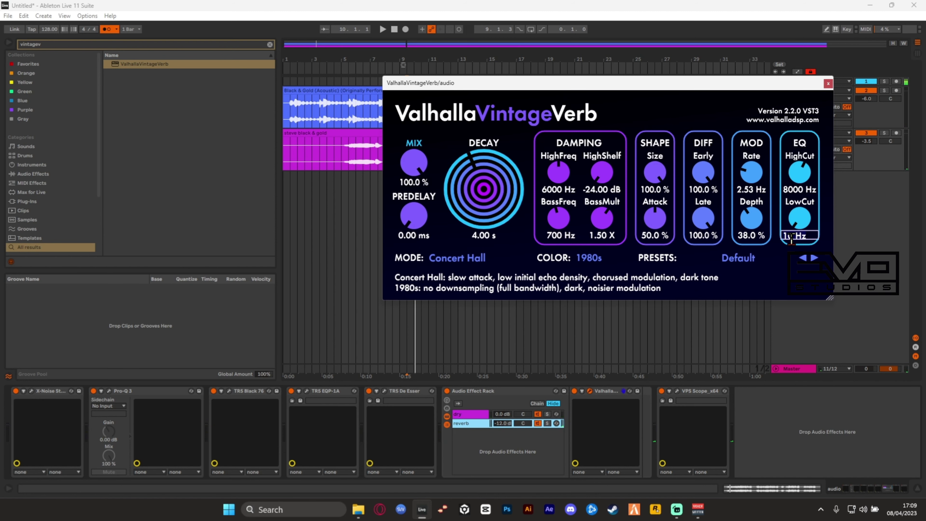
left_click(829, 84)
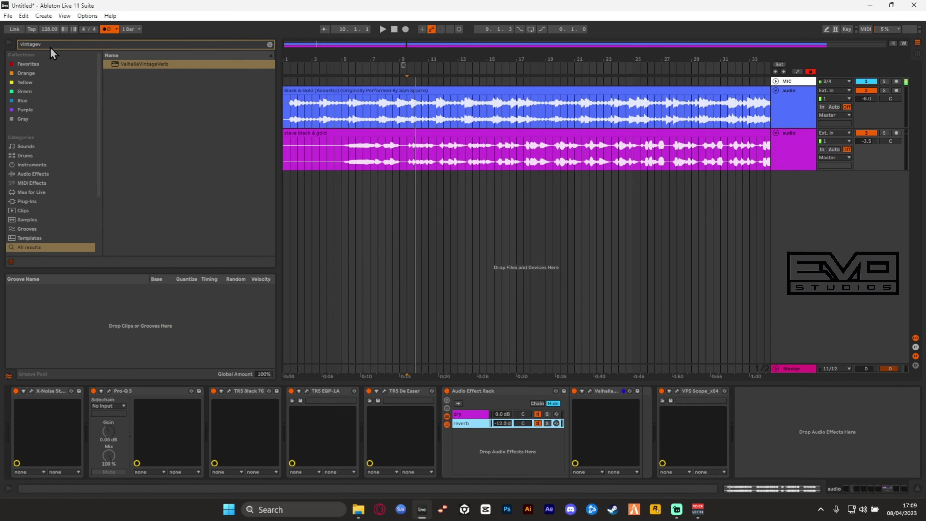
Step: Search the browser for pro q and add Pro-Q 3 after ValhallaVintageVerb in the rack's reverb chain
key("ctrl+f")
type("e")
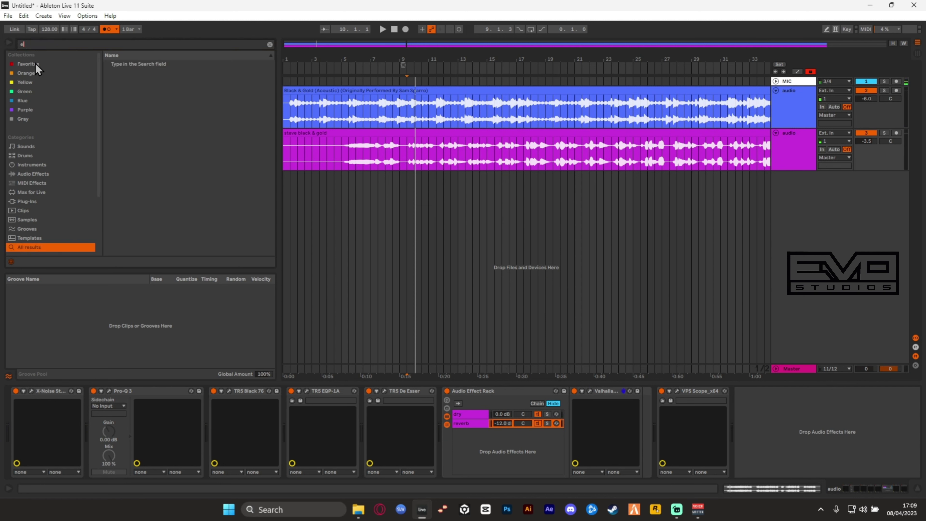
key("BackSpace")
type("pro ")
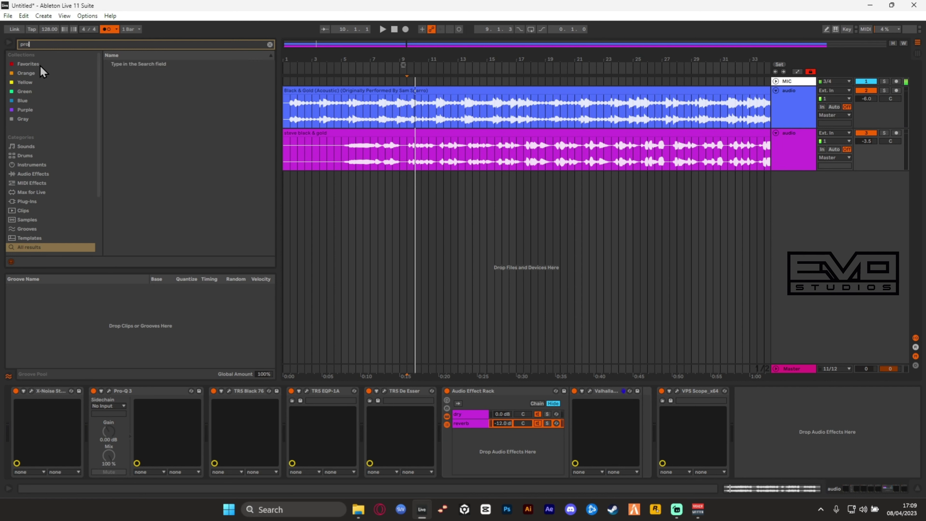
type("q")
left_click(135, 85)
left_click_drag(150, 91, 501, 452)
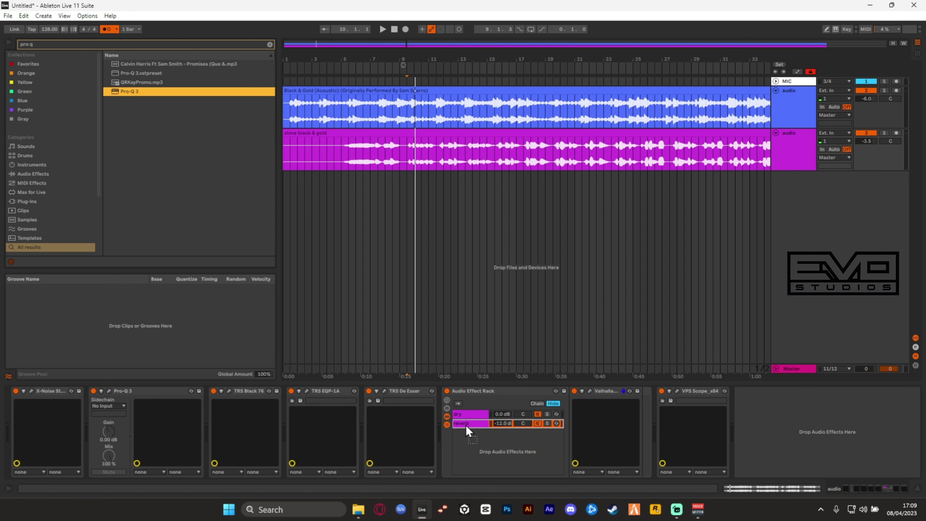
mouse_move(466, 426)
left_mouse_down()
mouse_move(167, 139)
mouse_move(430, 336)
mouse_move(466, 425)
left_mouse_up()
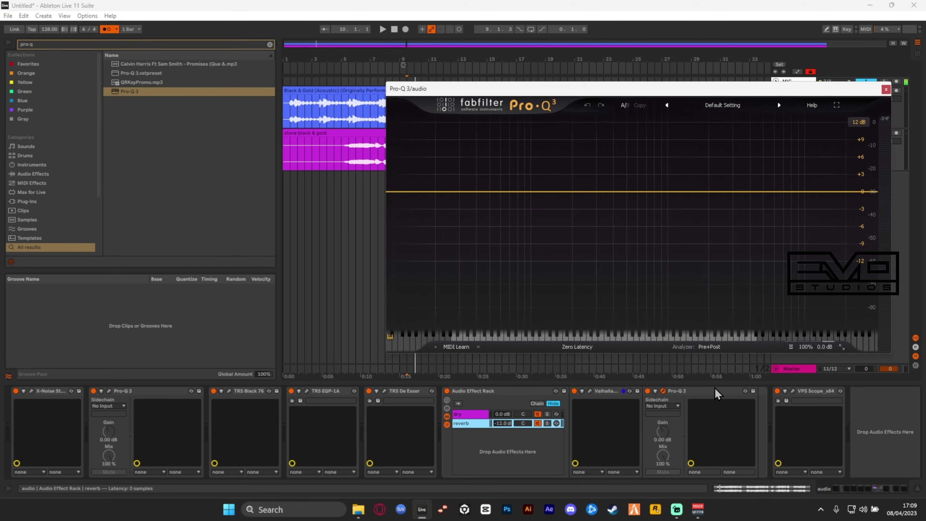
Step: Add a 24 dB/oct low cut at about 417 Hz and a 36 dB/oct high cut at about 4.6 kHz in the reverb's Pro-Q 3
left_click(432, 194)
left_click_drag(432, 195, 615, 195)
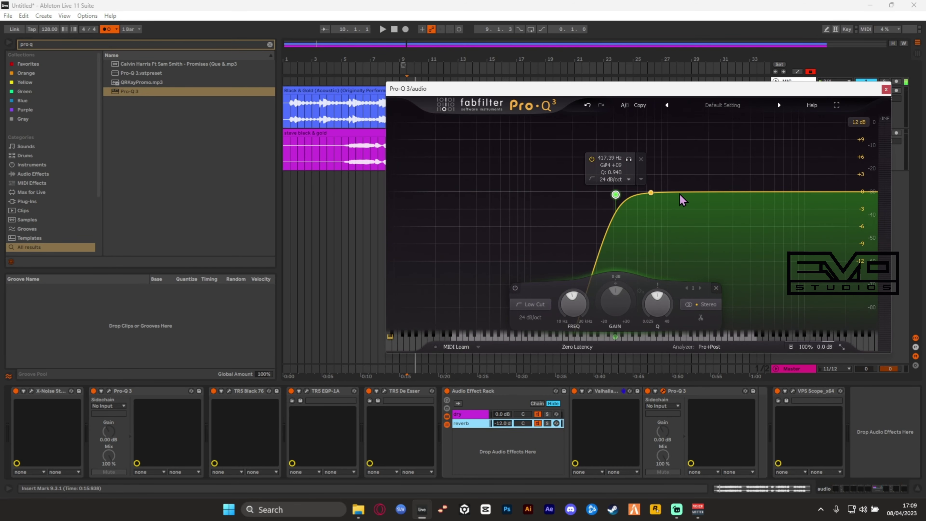
left_click(860, 191)
left_click_drag(860, 191, 759, 186)
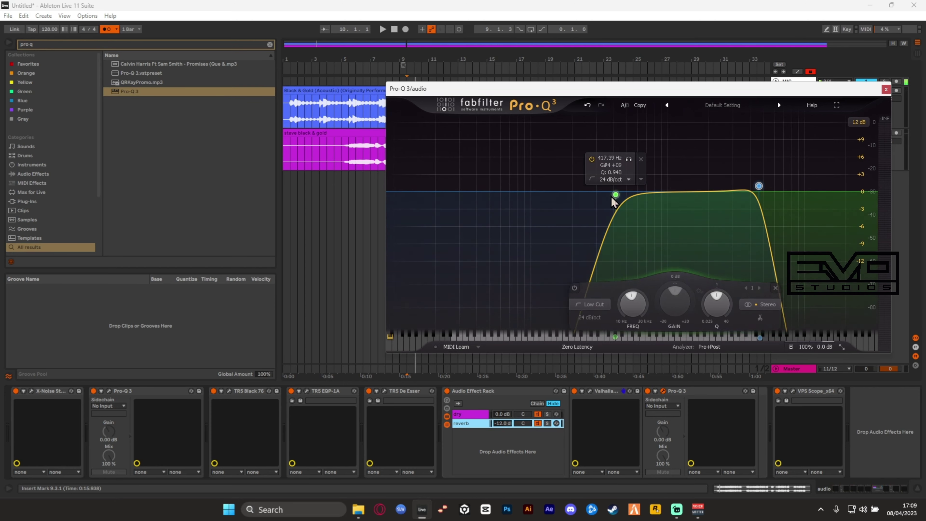
Step: Lower the low-cut and high-cut frequencies slightly during playback and close the reverb's Pro-Q 3
mouse_move(615, 194)
left_mouse_down()
mouse_move(569, 194)
mouse_move(599, 193)
left_mouse_up()
key("space")
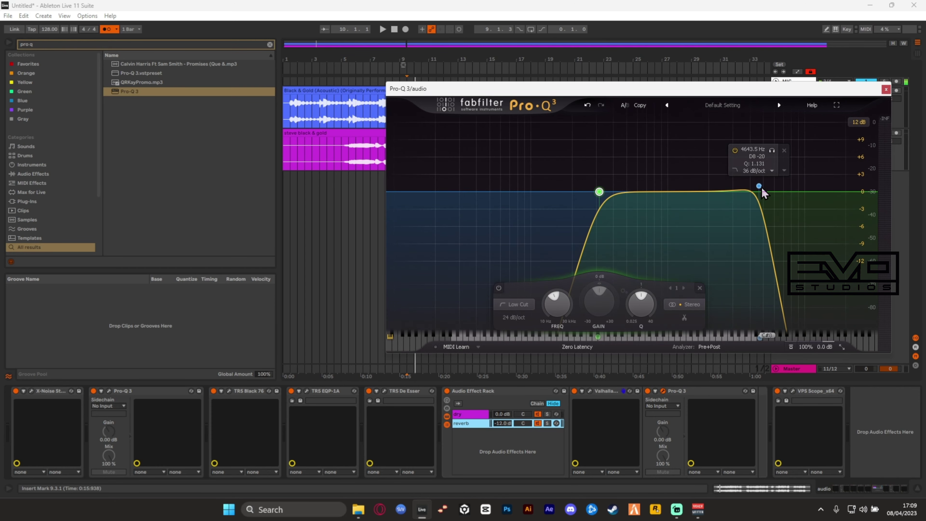
left_click_drag(758, 187, 752, 201)
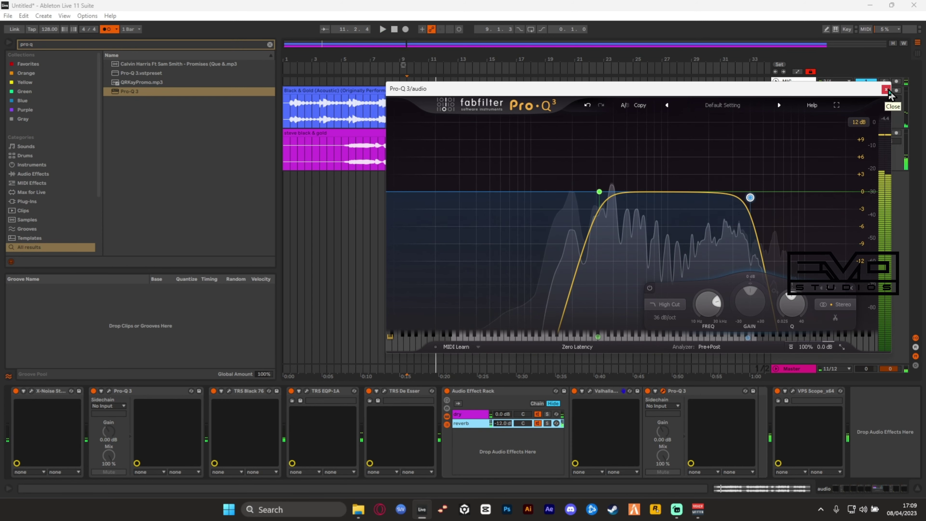
left_click(886, 89)
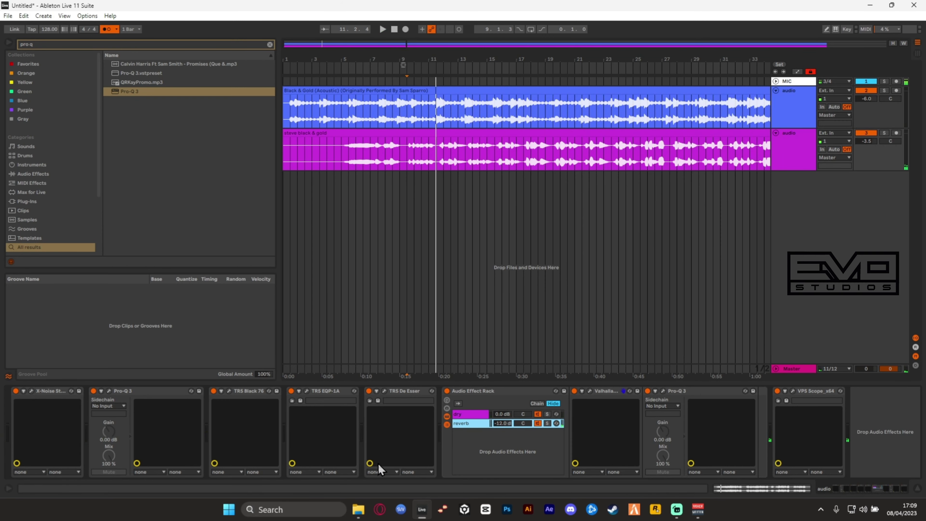
Step: Search the browser for glue and add the Glue Compressor after Pro-Q 3 in the reverb chain
key("ctrl+f")
type("gl")
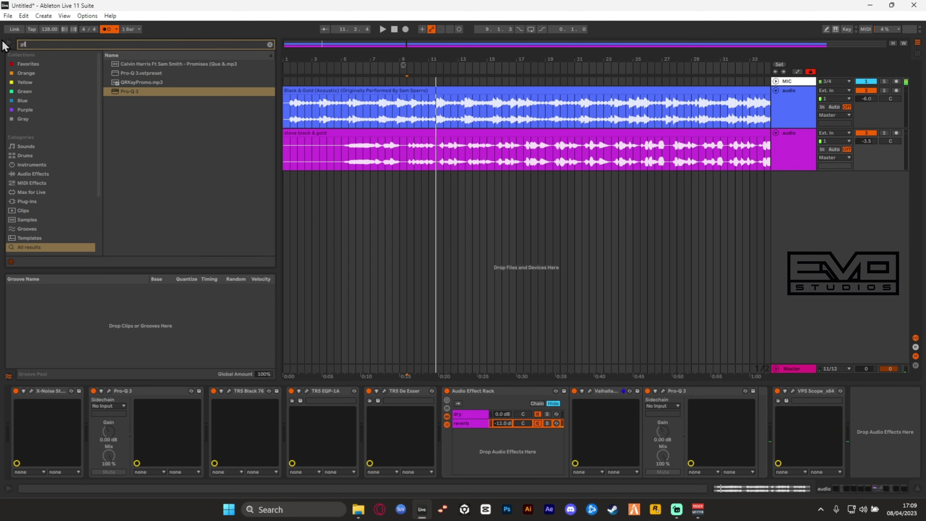
type("ue")
left_click_drag(117, 64, 479, 423)
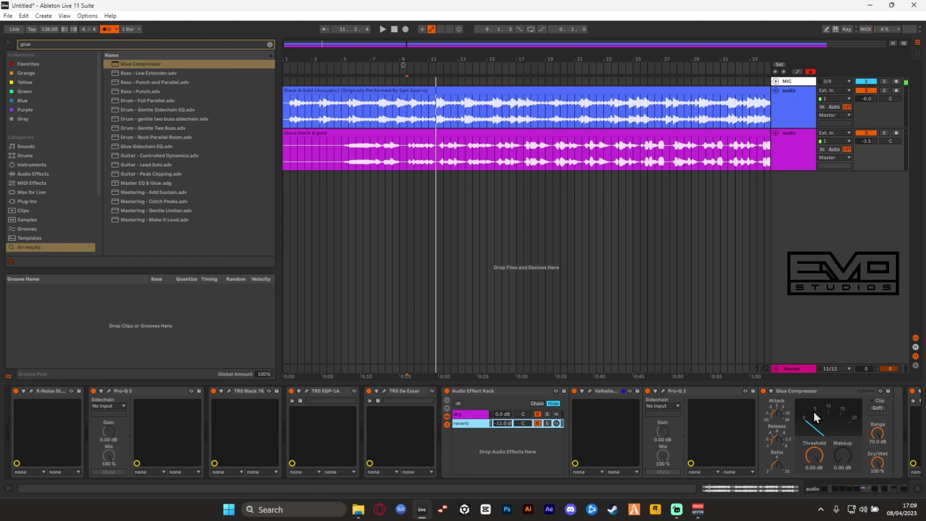
Step: Enable the Glue Compressor's sidechain and feed it from the vocal's audio track, taken from the rack's dry chain Post FX
left_click(693, 390)
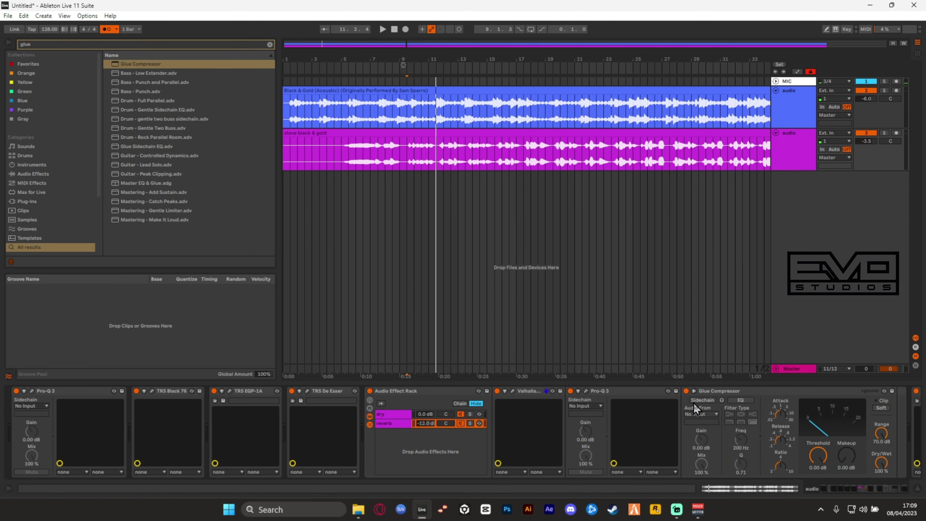
scroll(700, 420, "down", 3)
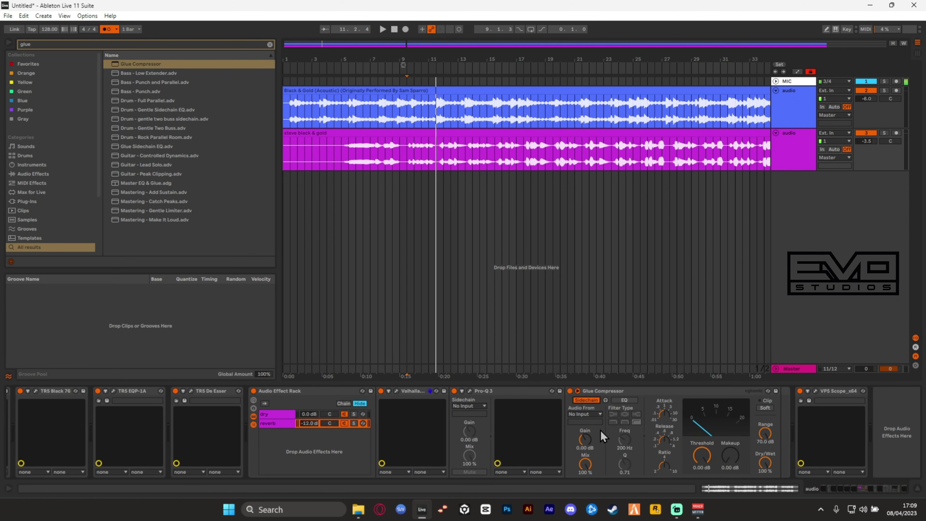
left_click(583, 414)
left_click(585, 422)
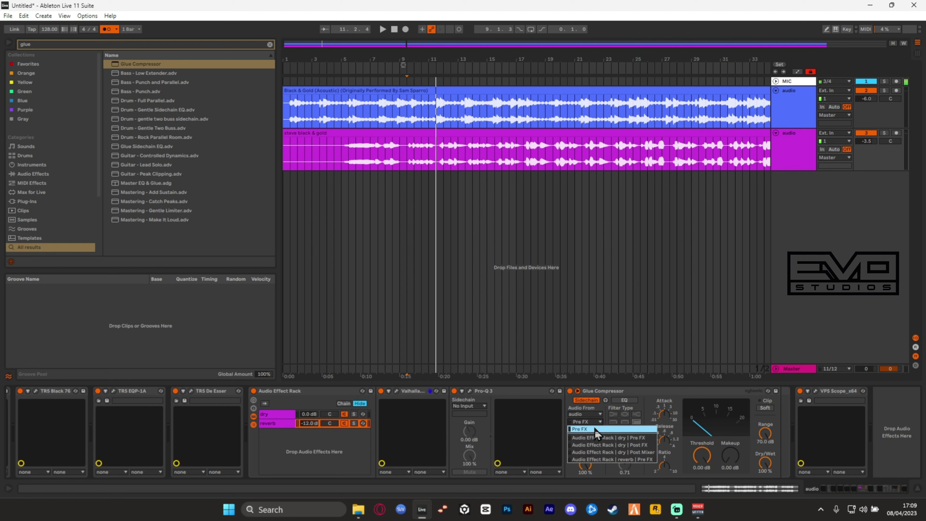
left_click(620, 443)
left_click(585, 422)
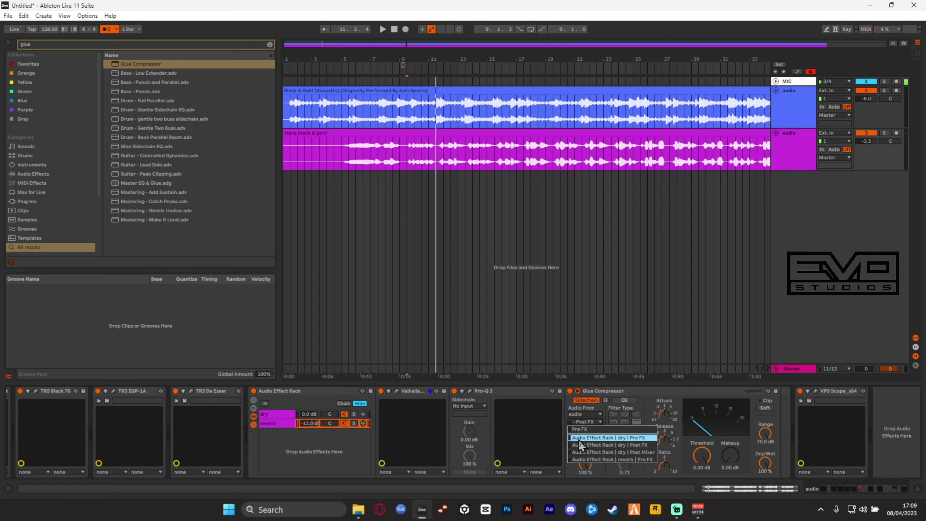
left_click(595, 415)
left_click(574, 423)
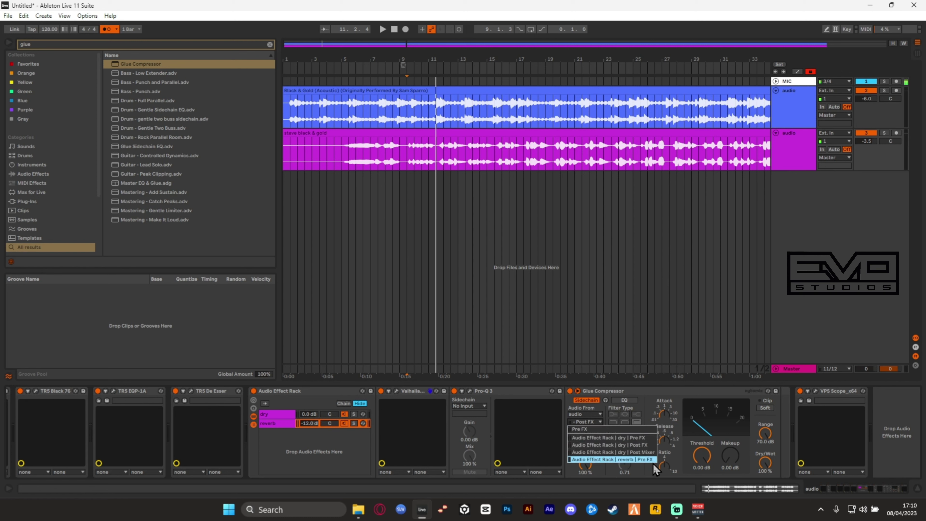
left_click(614, 441)
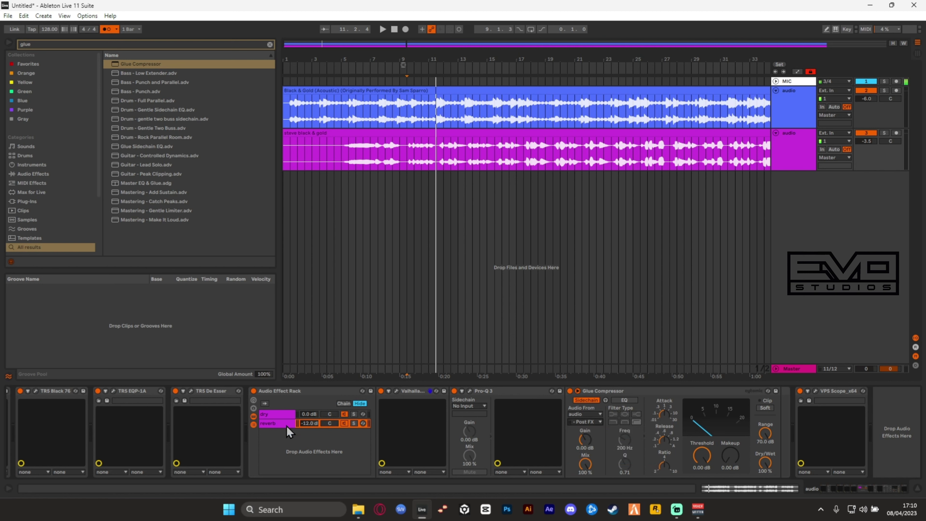
Step: Lower the Glue Compressor's threshold to about -13.7 dB while playing back the mix
left_click(278, 415)
left_click(277, 424)
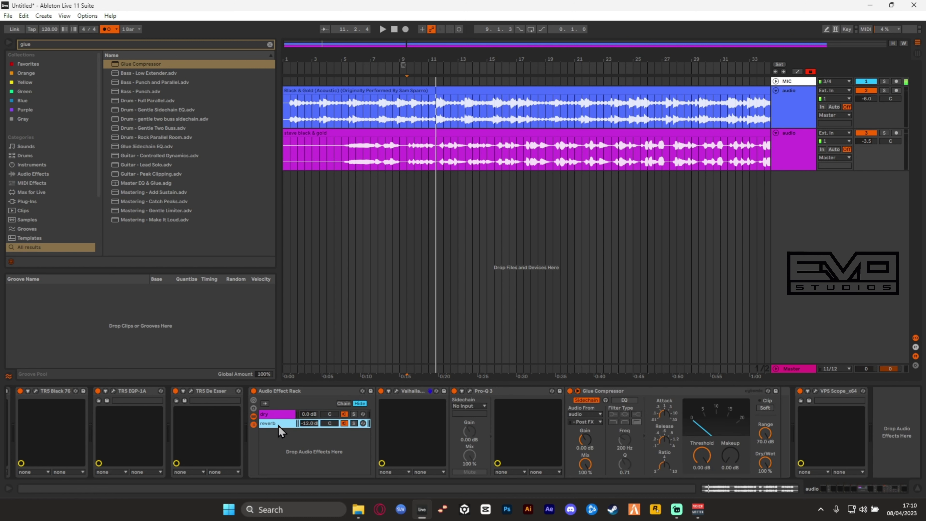
left_click(673, 436)
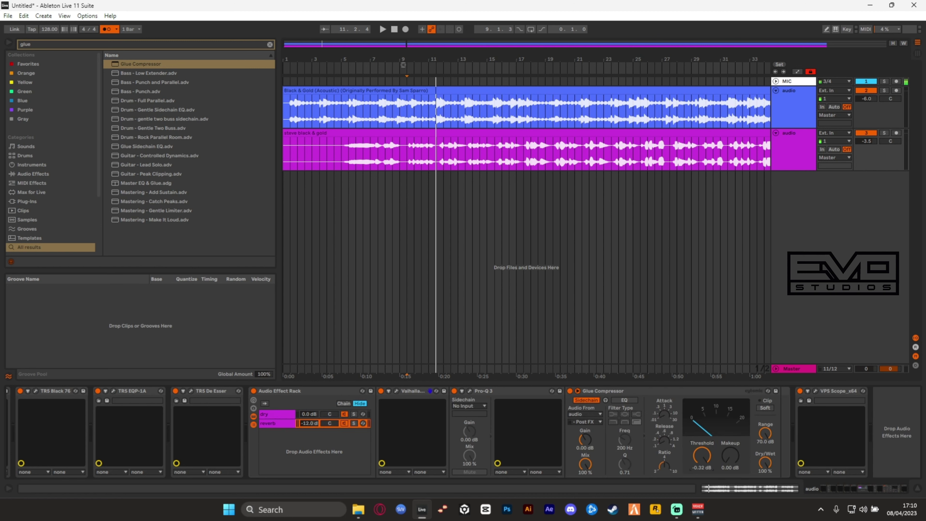
key("space")
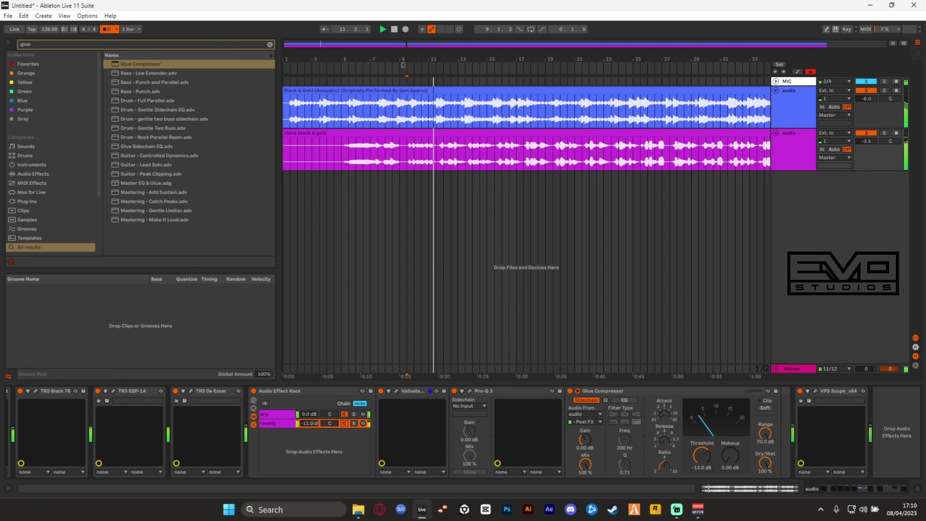
left_click_drag(703, 461, 704, 463)
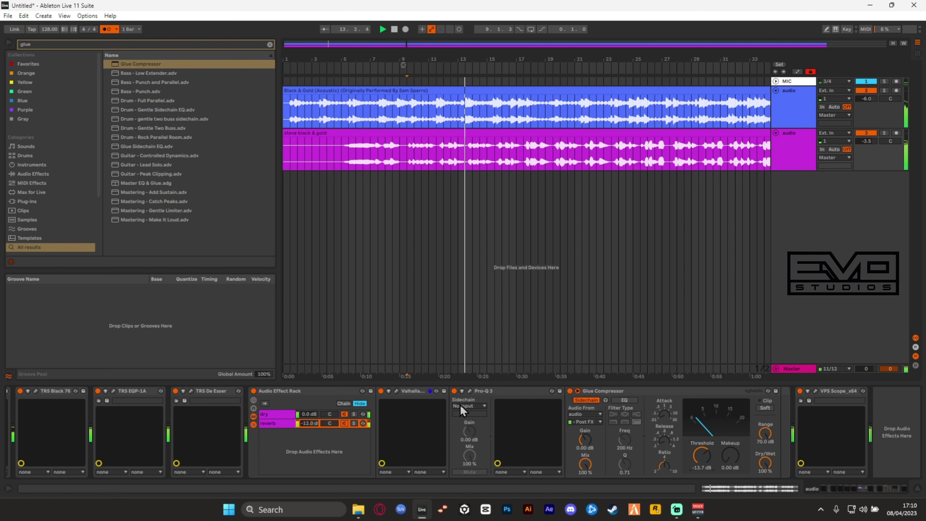
key("space")
Step: Mute the backing track, raise the reverb chain to 0.0 dB and audition the ducking with the compressor threshold at about -13.3 dB
left_click(866, 91)
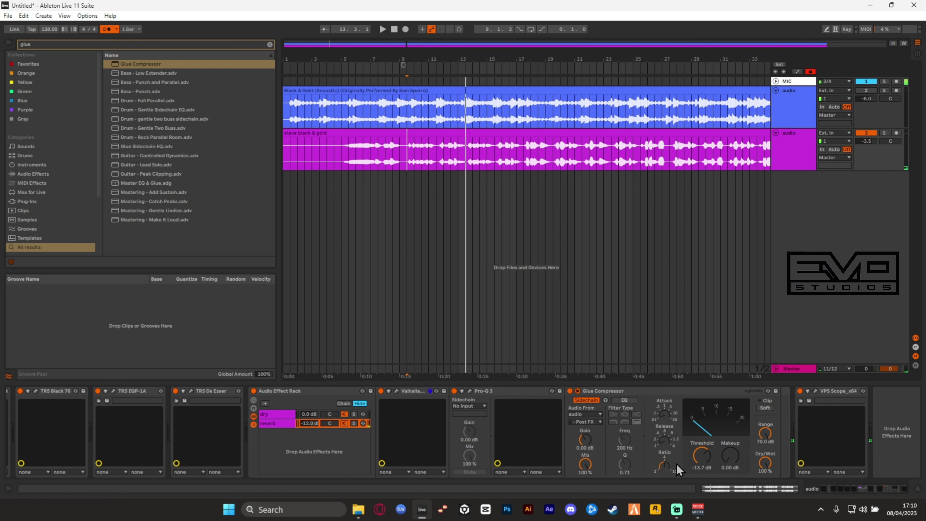
key("space")
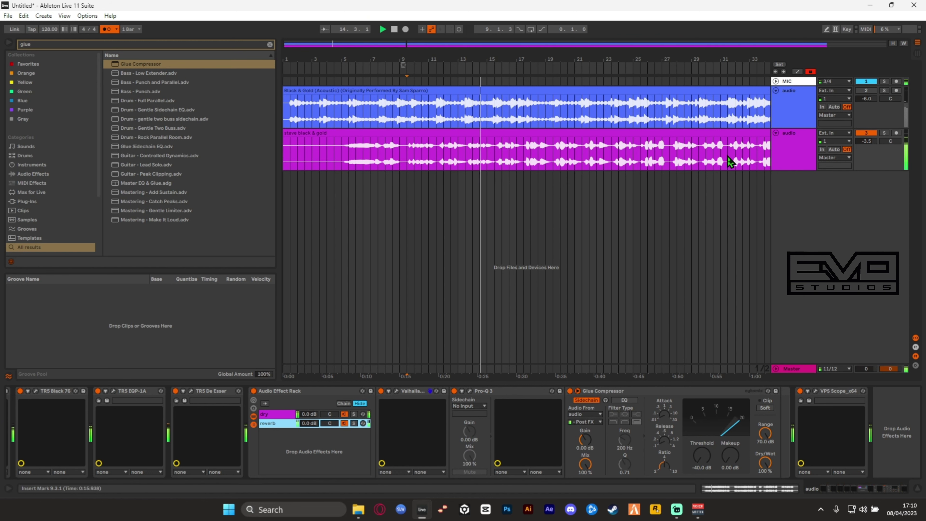
left_click(715, 154)
scroll(692, 275, "right", 3)
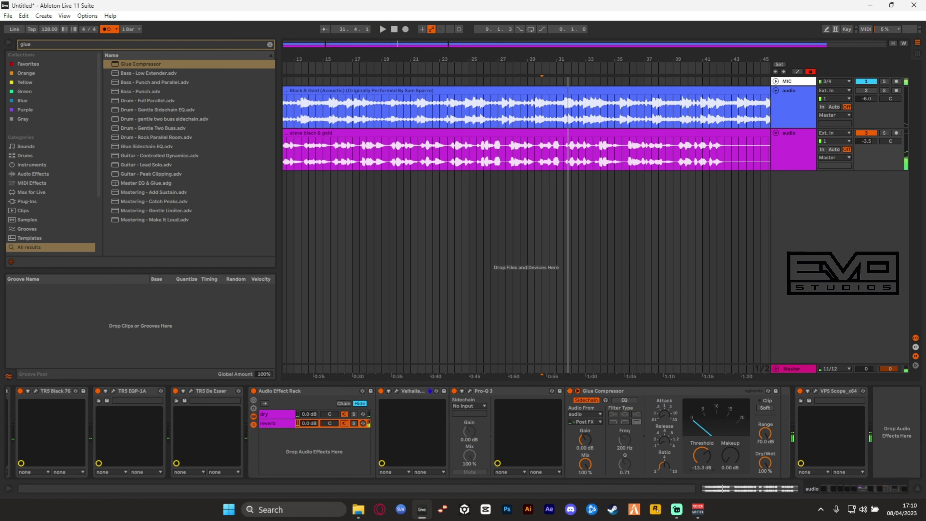
key("space")
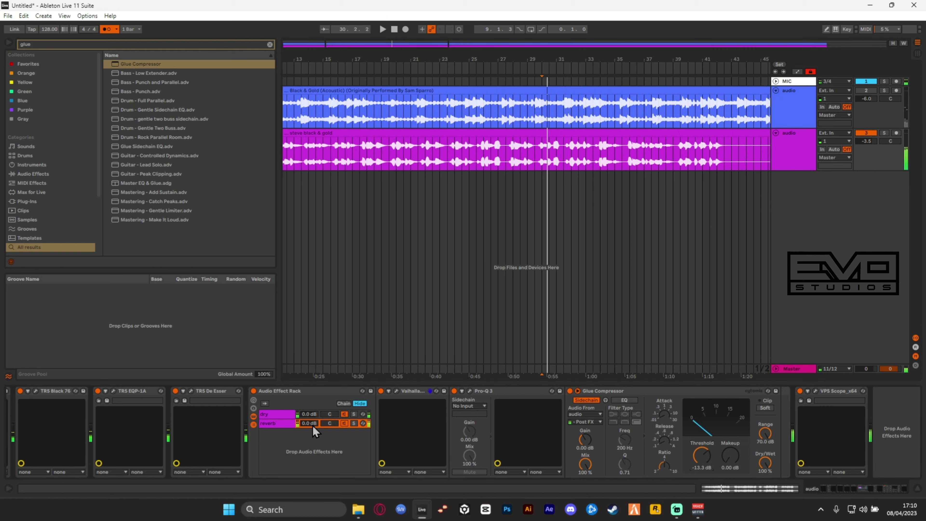
left_click(312, 424)
left_click_drag(701, 452, 706, 423)
key("space")
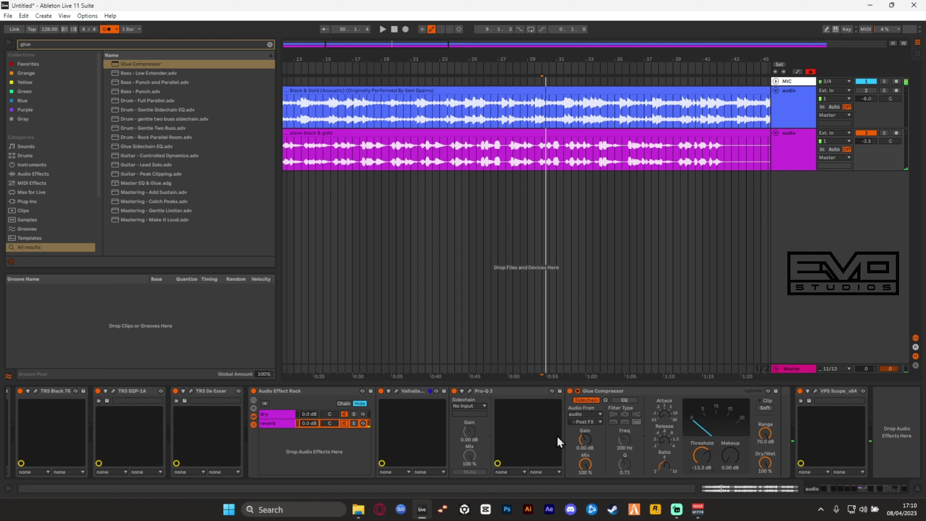
Step: Return the reverb chain's volume to about -13 dB during playback and unmute the backing track
left_click(307, 425)
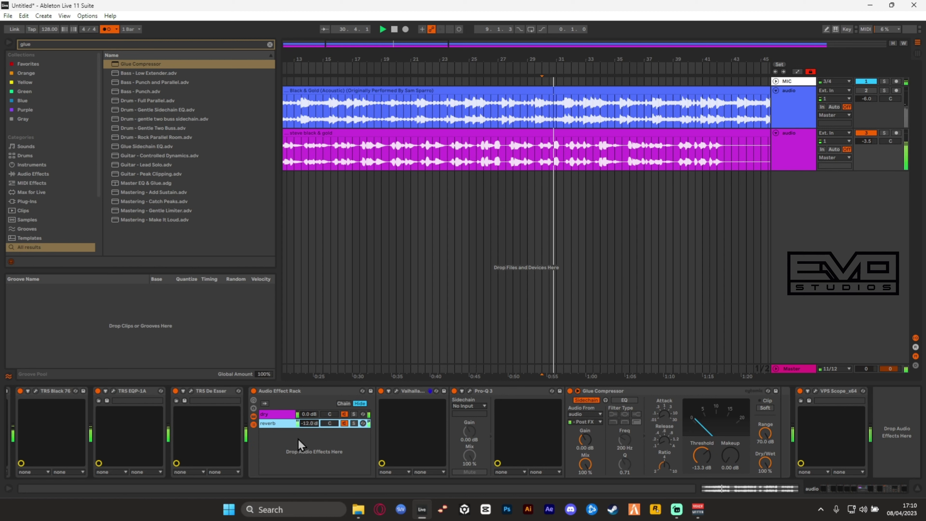
key("space")
left_click(867, 92)
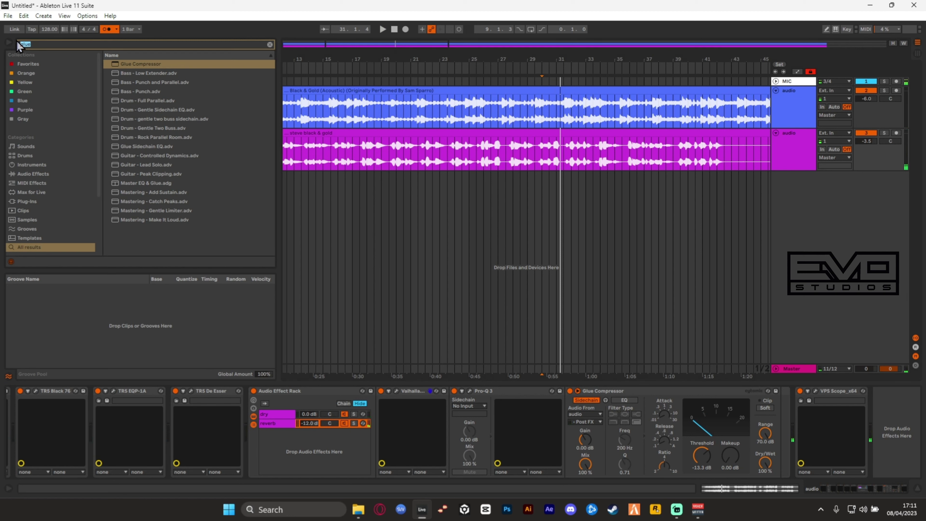
Step: Search the browser for h delay and add H-Delay Stereo to the Audio Effect Rack as a third chain
type("delay")
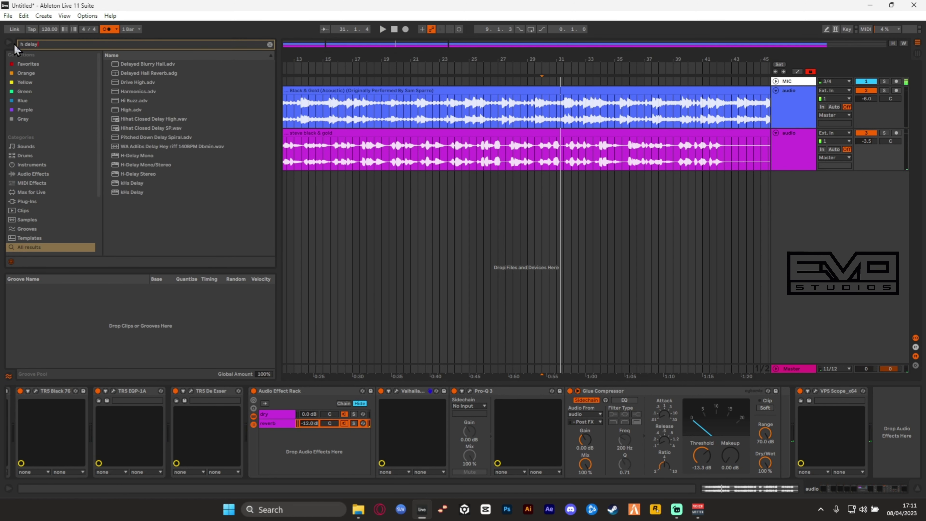
left_click(129, 167)
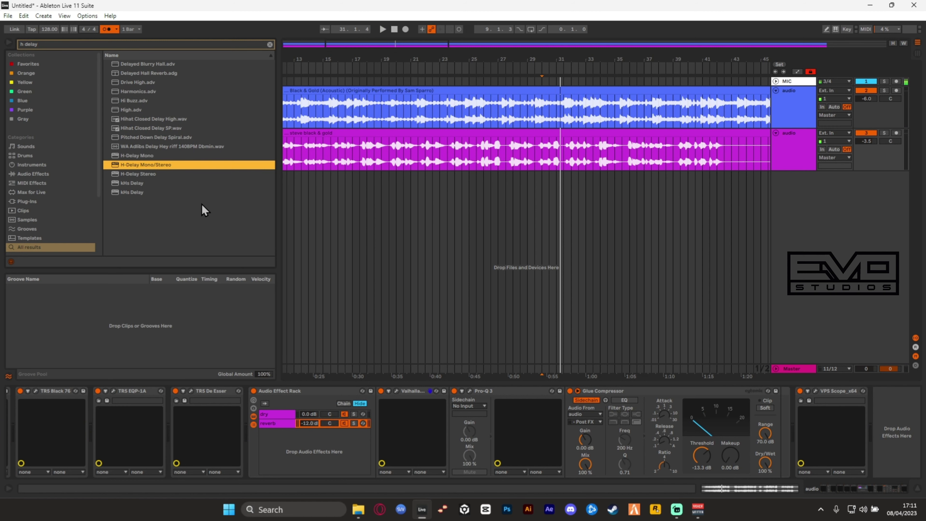
left_click_drag(134, 174, 261, 436)
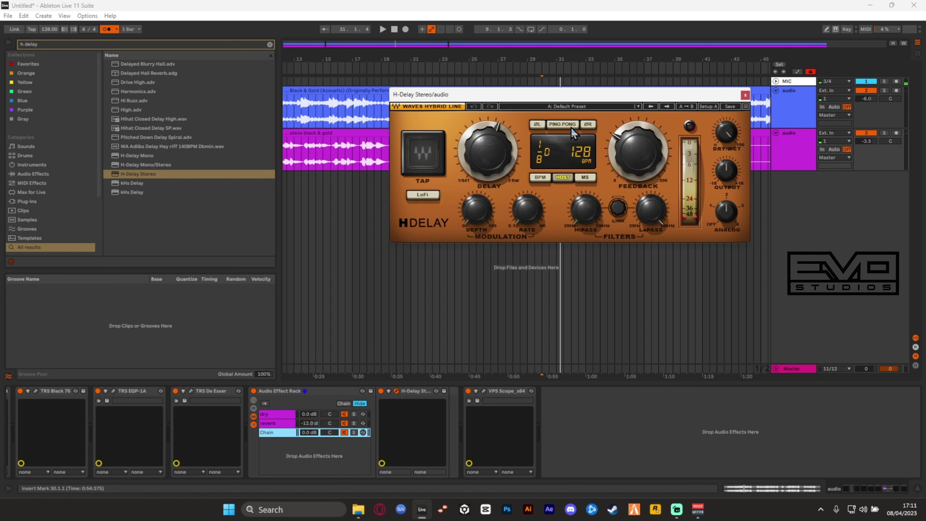
Step: Load the Classics preset Wide Delay in H-Delay and set the delay time to 1/4 T
left_click(559, 106)
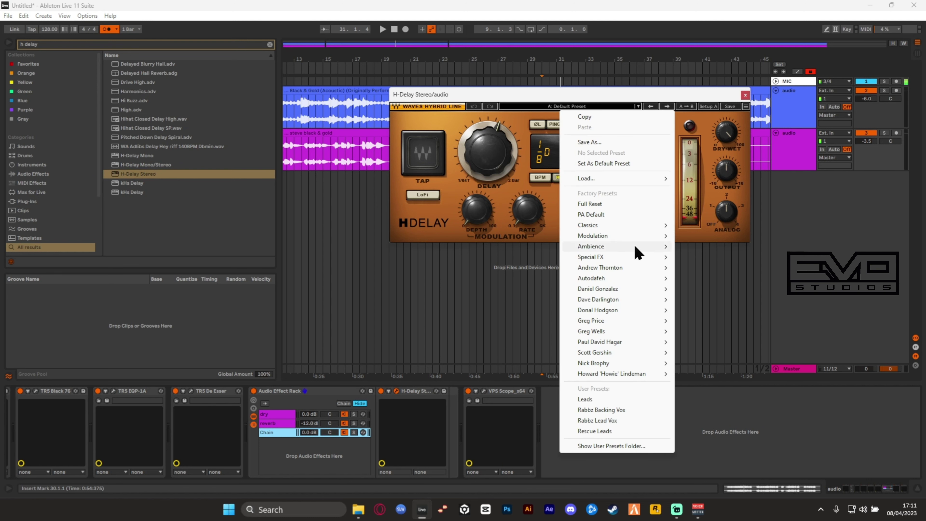
mouse_move(624, 226)
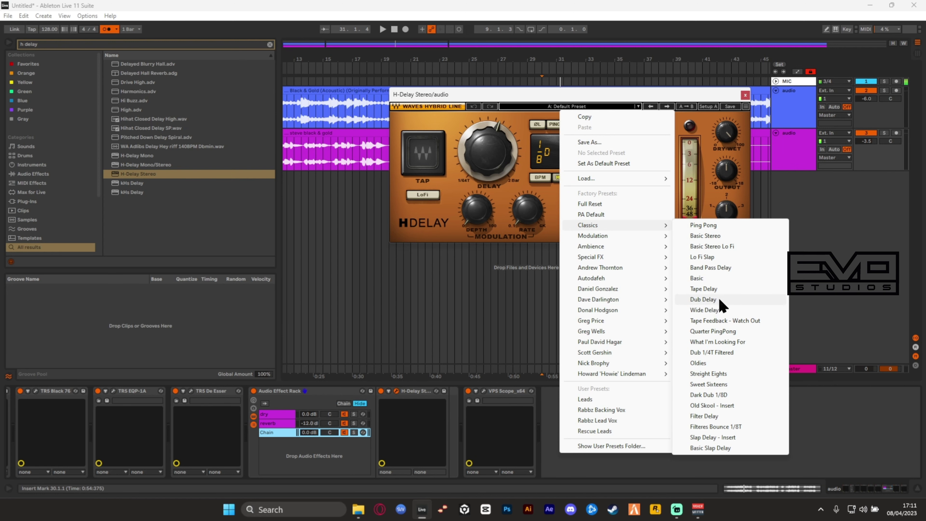
left_click(687, 310)
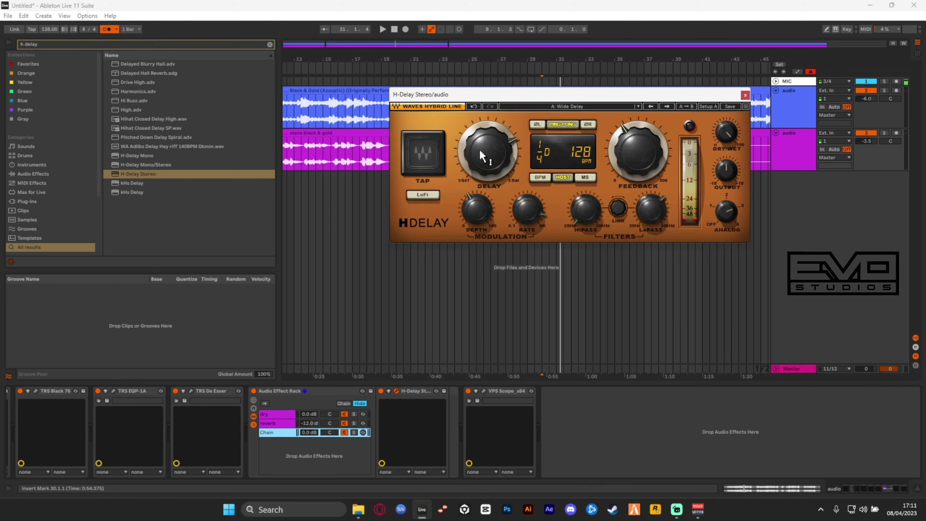
mouse_move(507, 160)
left_mouse_down()
mouse_move(507, 184)
mouse_move(507, 176)
left_mouse_up()
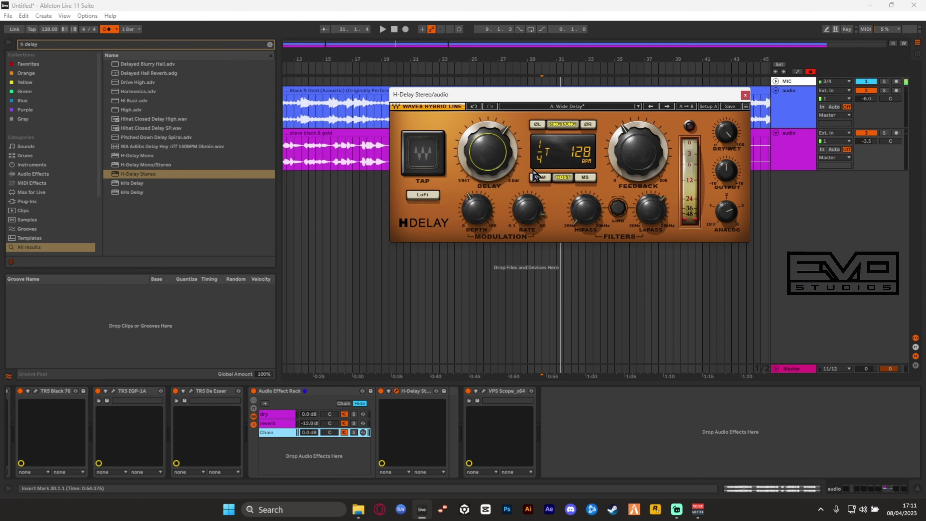
Step: Audition the vocal, set H-Delay's delay time to 1/8 T and close the plug-in
key("space")
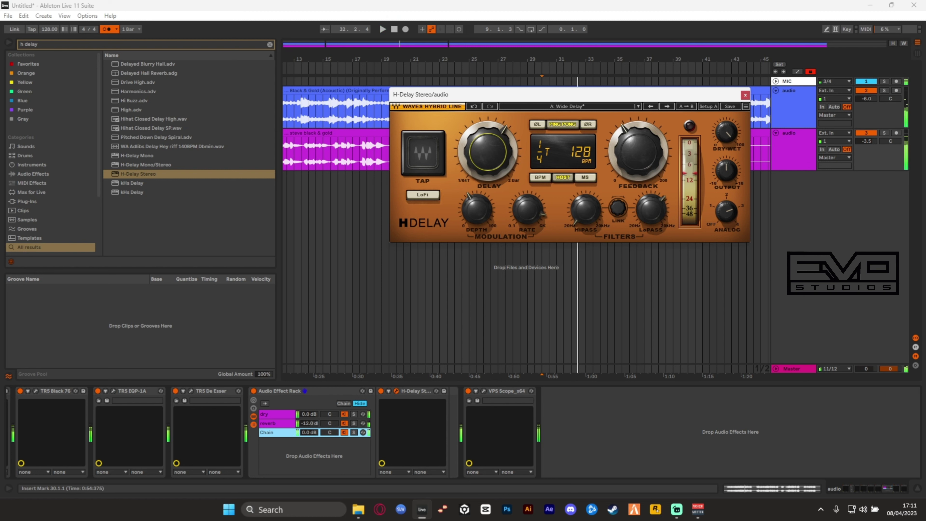
left_click_drag(488, 153, 488, 169)
key("space")
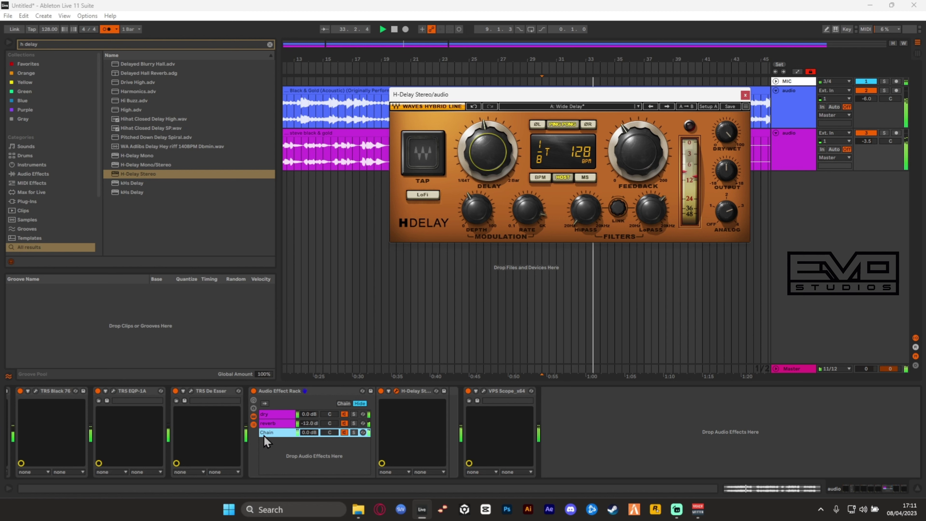
key("space")
double_click(271, 431)
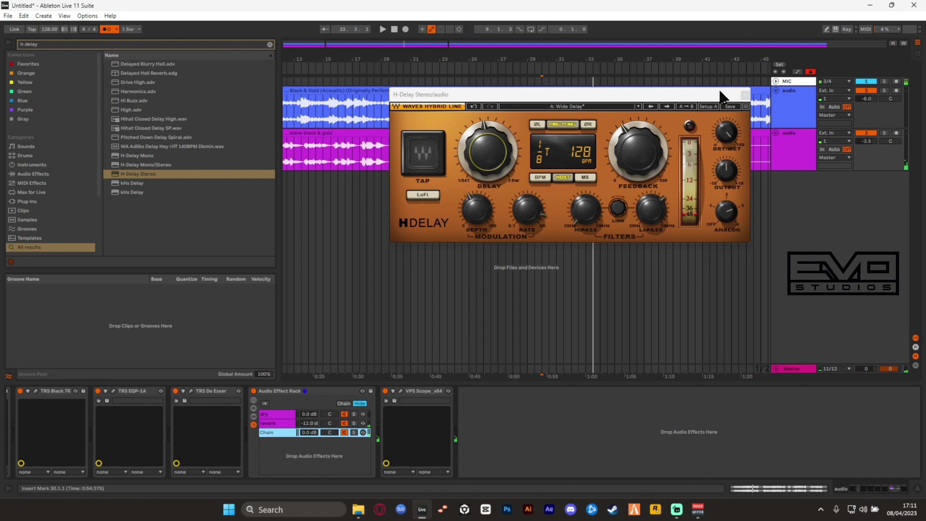
left_click(745, 95)
Step: Copy the Pro-Q 3 and sidechained Glue Compressor from the reverb chain into the third chain, after H-Delay
left_click(278, 424)
double_click(278, 425)
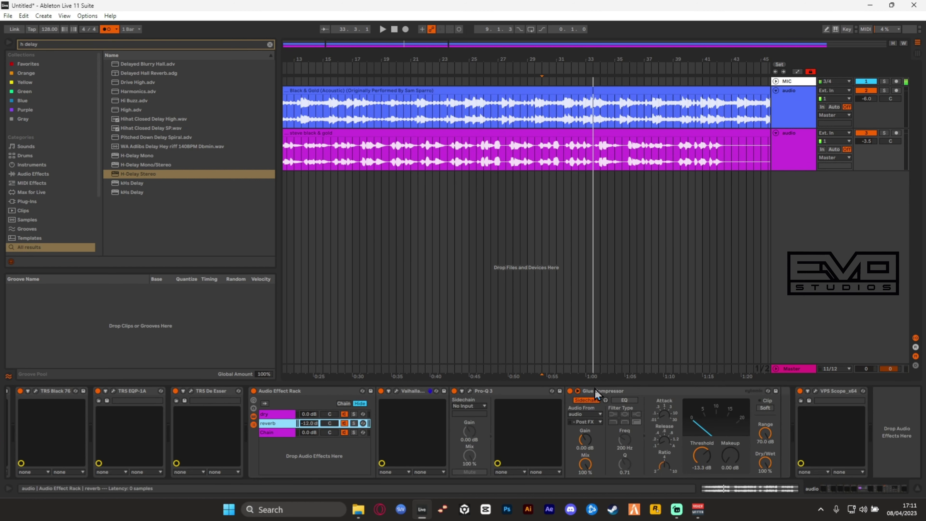
left_click(496, 392)
left_click(686, 391, "shift")
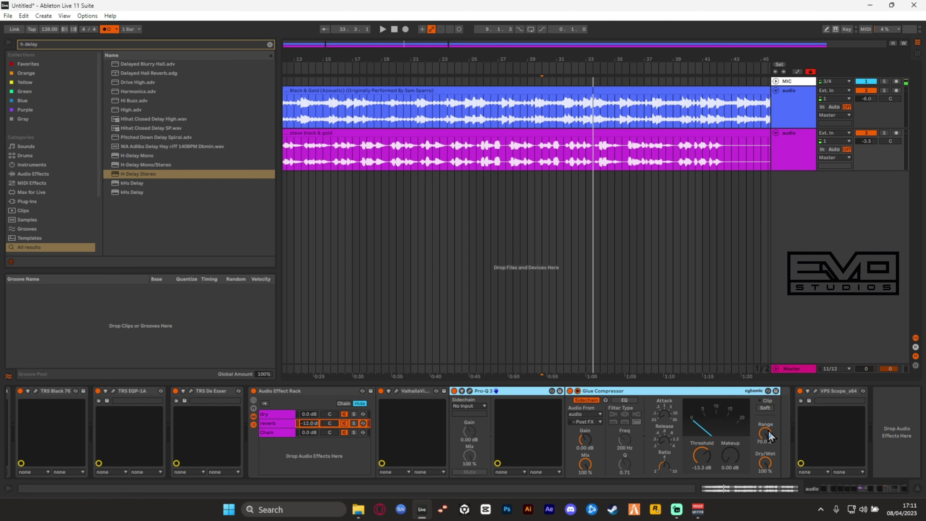
left_click_drag(492, 392, 280, 436)
left_click(277, 436)
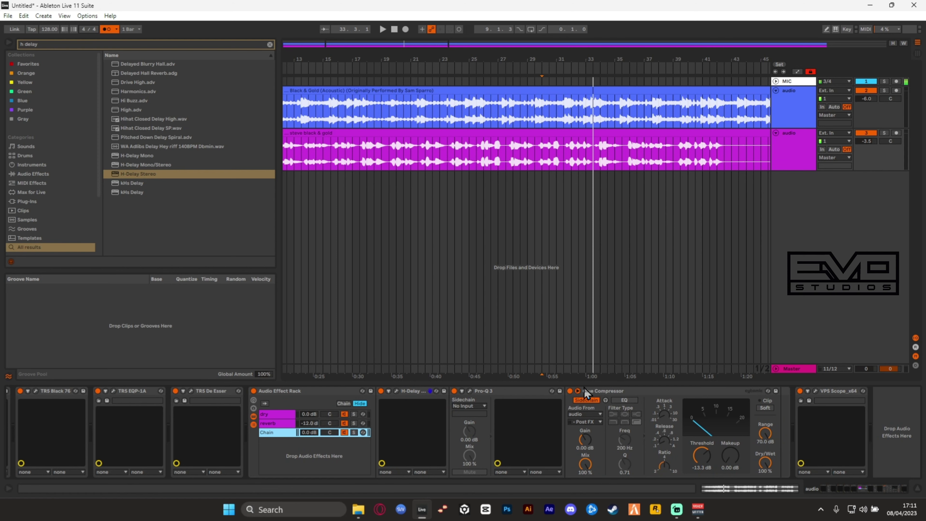
Step: Collapse the sidechain section of the Glue Compressor copied into the third chain
left_click(478, 393)
left_click(469, 391)
left_click(471, 392)
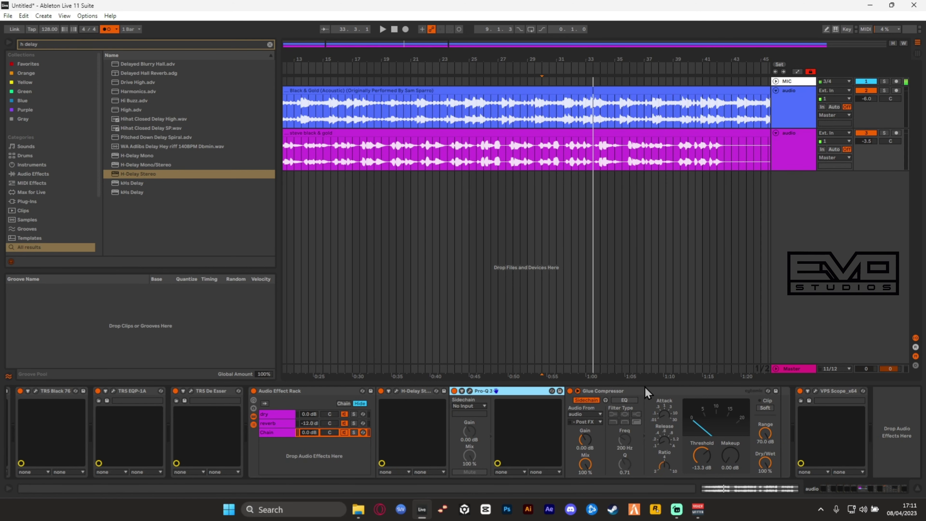
left_click(573, 400)
left_click(578, 391)
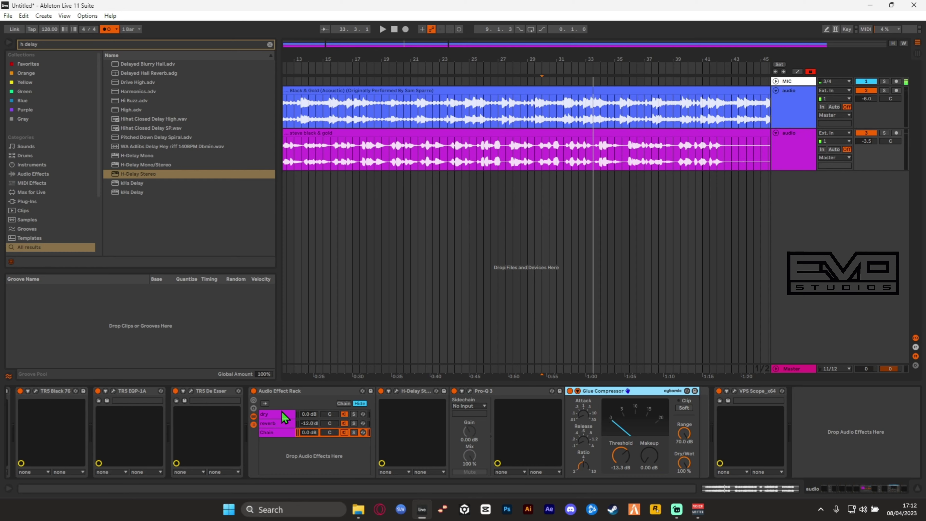
Step: Rename the rack's third chain to delay and lower its volume to -12.0 dB while auditioning
left_click(278, 433)
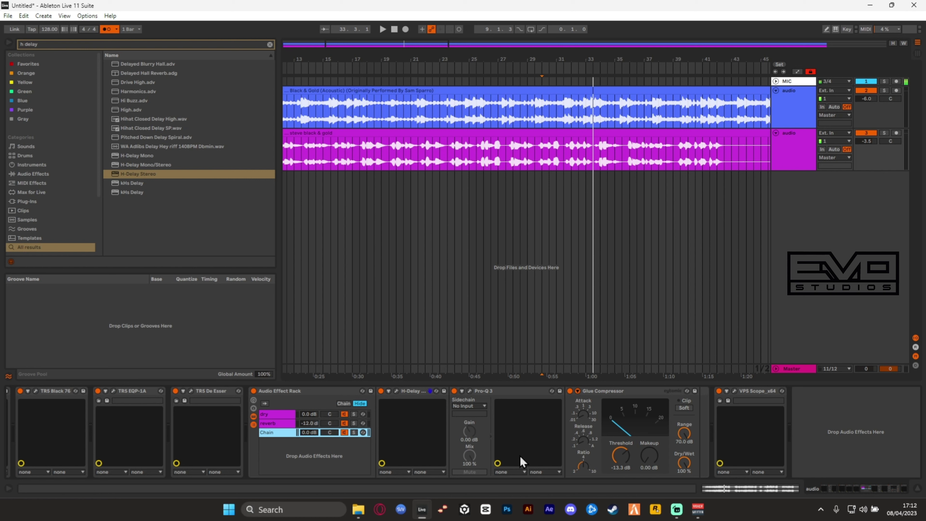
key("space")
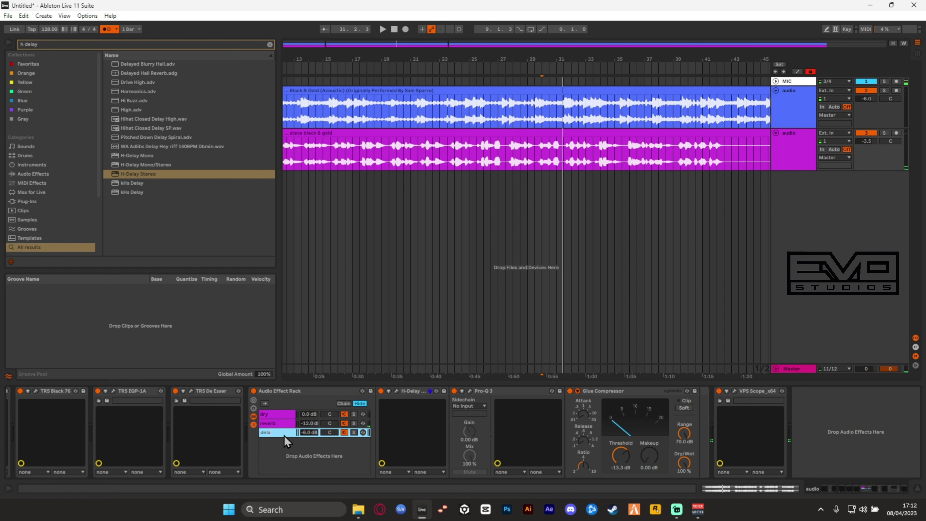
key("Return")
key("space")
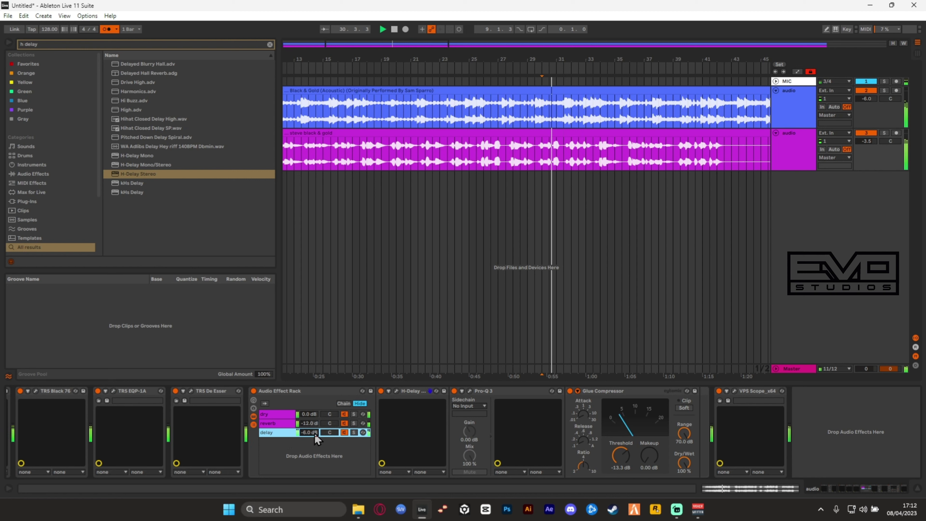
left_click_drag(314, 433, 315, 440)
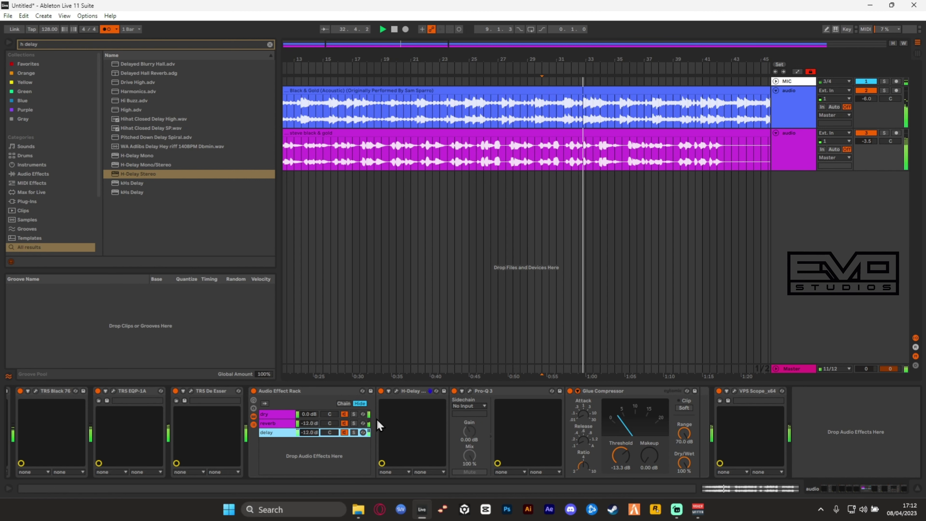
Step: Review the H-Delay settings on the delay chain, stop playback and close the plug-in
left_click(396, 390)
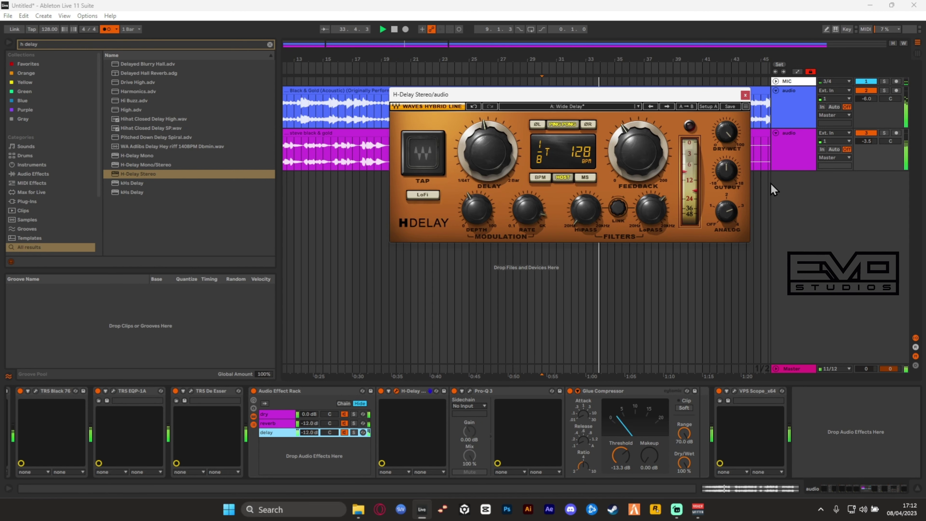
key("space")
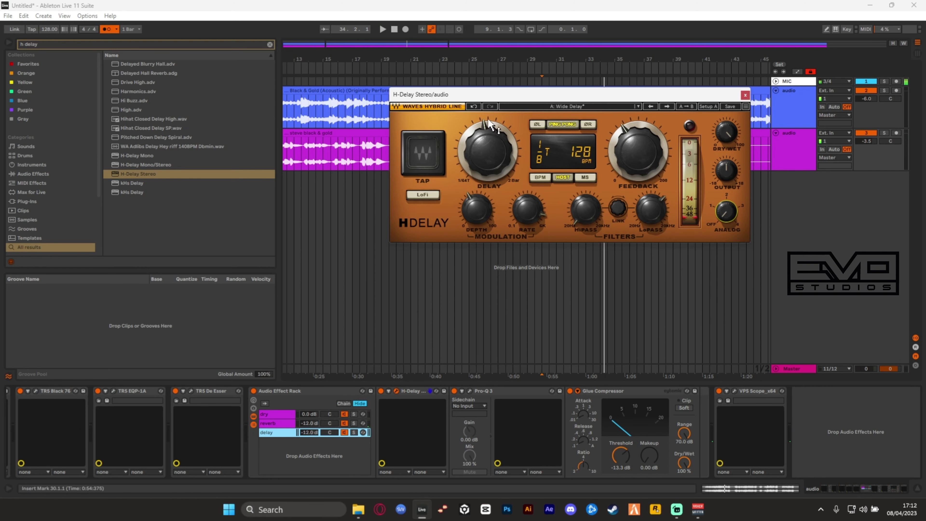
left_click(745, 94)
Step: Search the browser for tr5, add TR5 Black 76 after the Audio Effect Rack and hide the rack's chain devices
left_click_drag(542, 56, 521, 34)
key("ctrl+f")
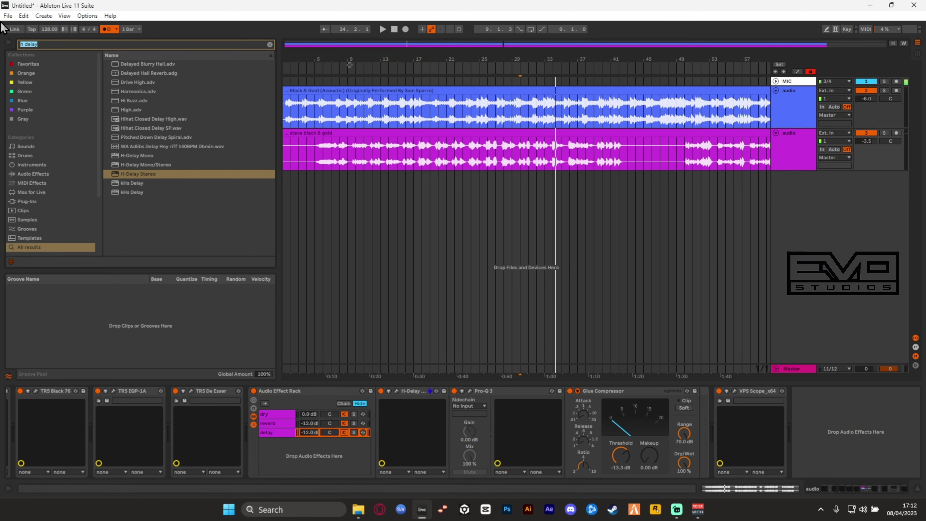
type("tr5")
left_click_drag(137, 65, 717, 439)
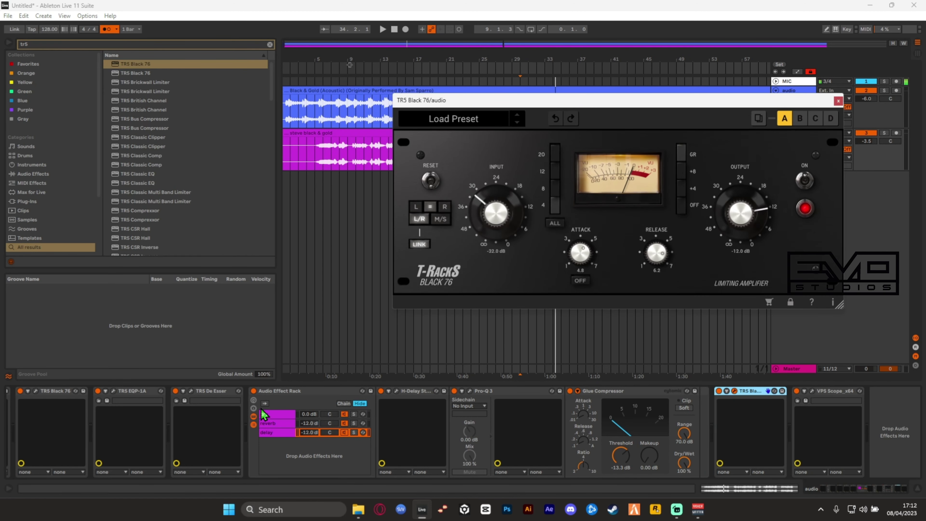
left_click(253, 416)
left_click(254, 424)
left_click(253, 425)
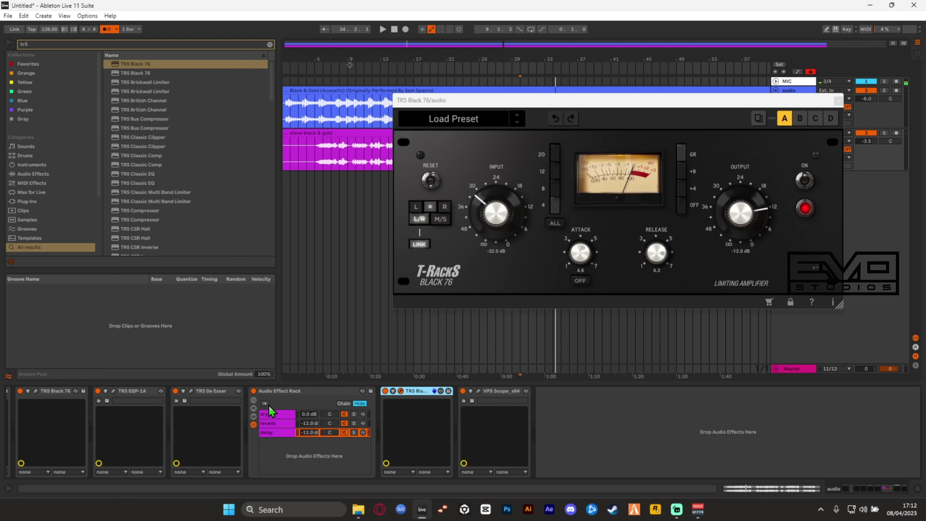
Step: Set the new Black 76's attack and release to 7.0 and its input to about -29.8 dB during playback
left_click_drag(578, 254, 649, 167)
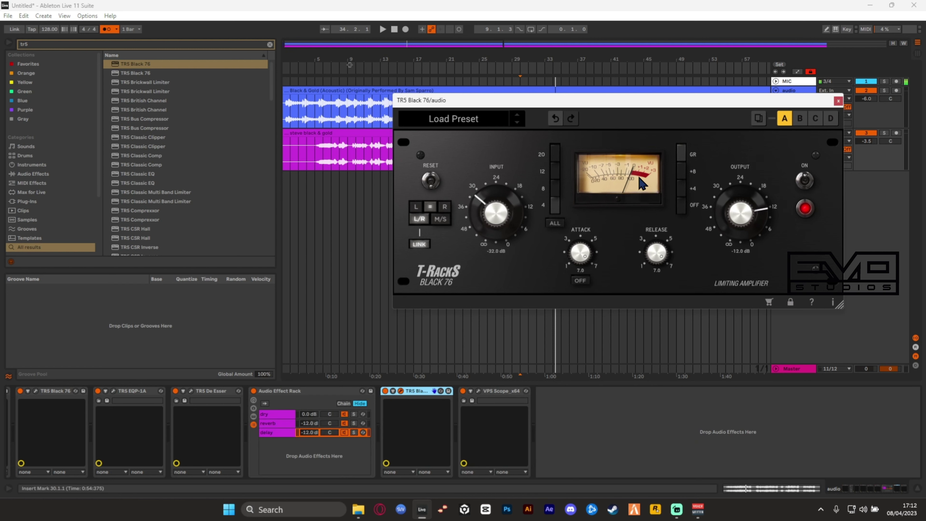
left_click(285, 426)
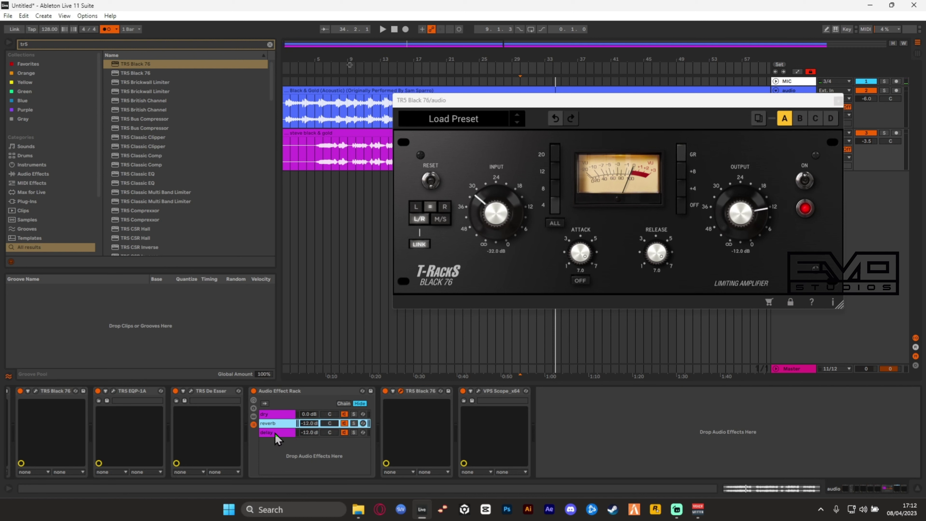
left_click(276, 432)
left_click(277, 414)
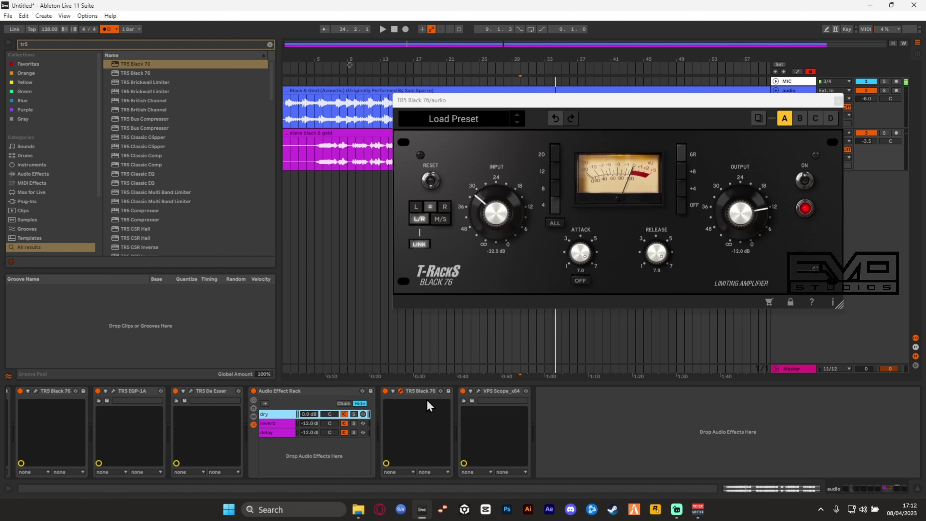
key("space")
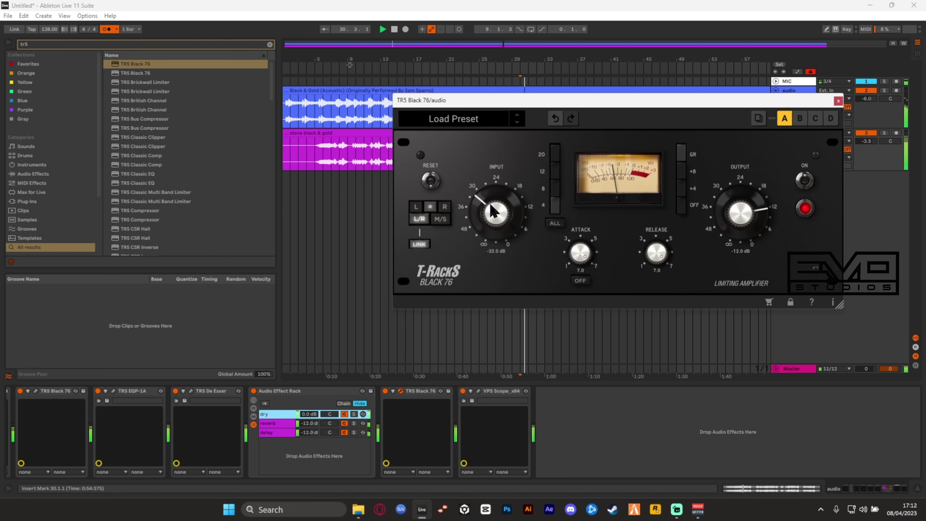
mouse_move(504, 202)
left_mouse_down()
mouse_move(504, 190)
mouse_move(502, 223)
left_mouse_up()
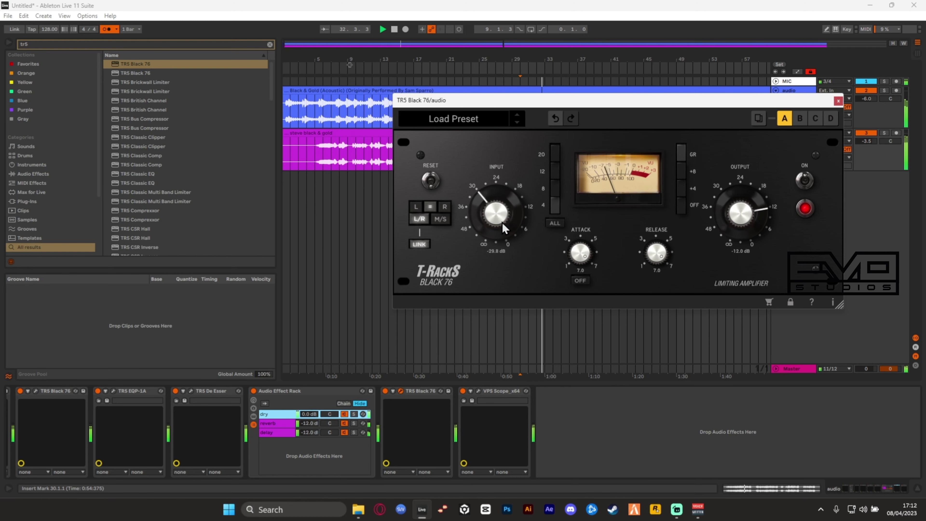
Step: Set the Black 76's input to -27.0 dB while monitoring the level in VPS Scope, and close both plug-ins
left_click(479, 390)
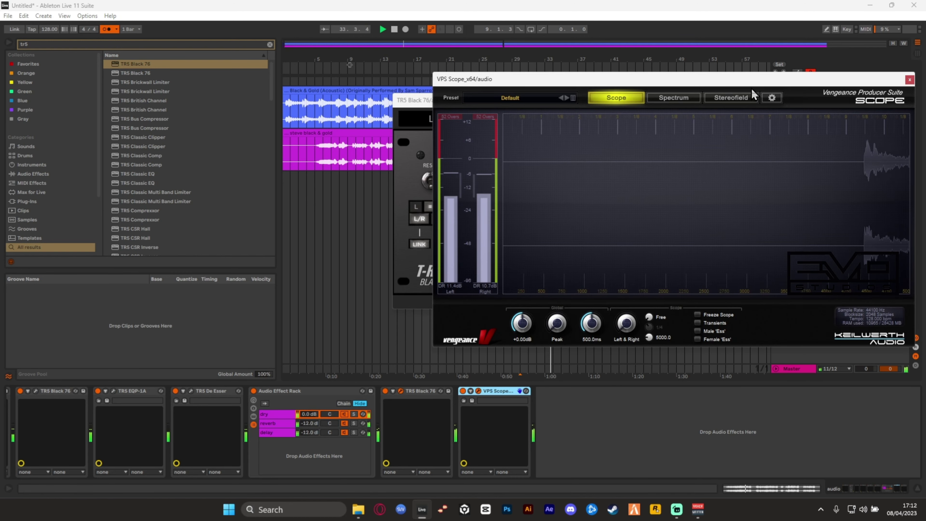
left_click_drag(751, 89, 576, 71)
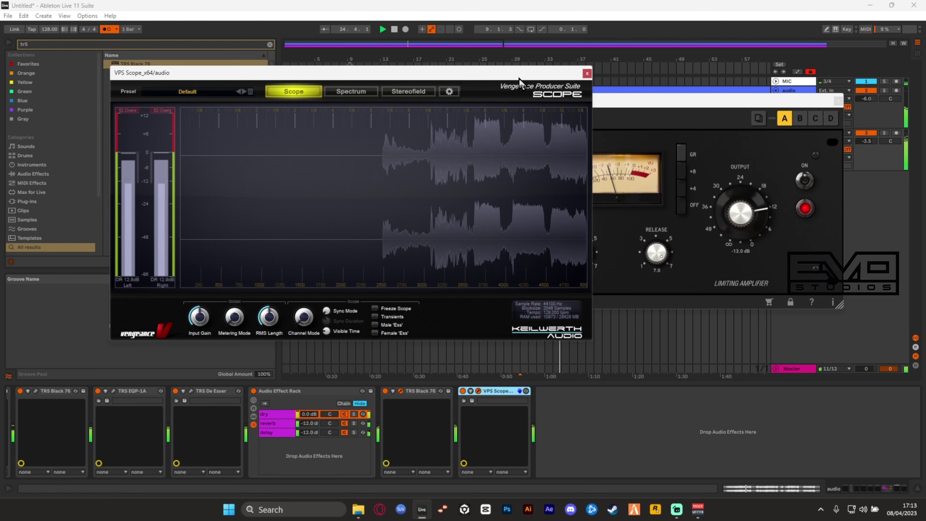
left_click_drag(519, 78, 440, 70)
left_click_drag(588, 105, 680, 103)
left_click_drag(587, 216, 584, 206)
left_click_drag(657, 99, 416, 196)
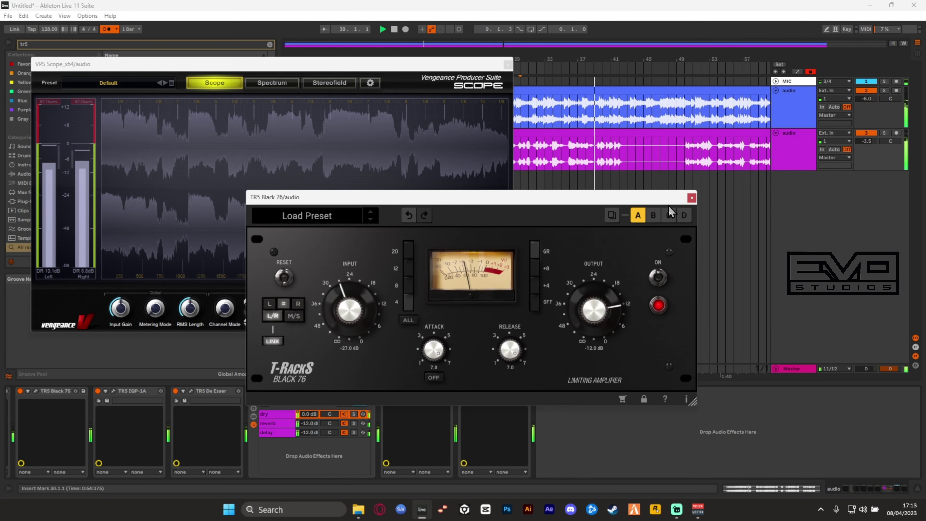
left_click(691, 198)
left_click(508, 64)
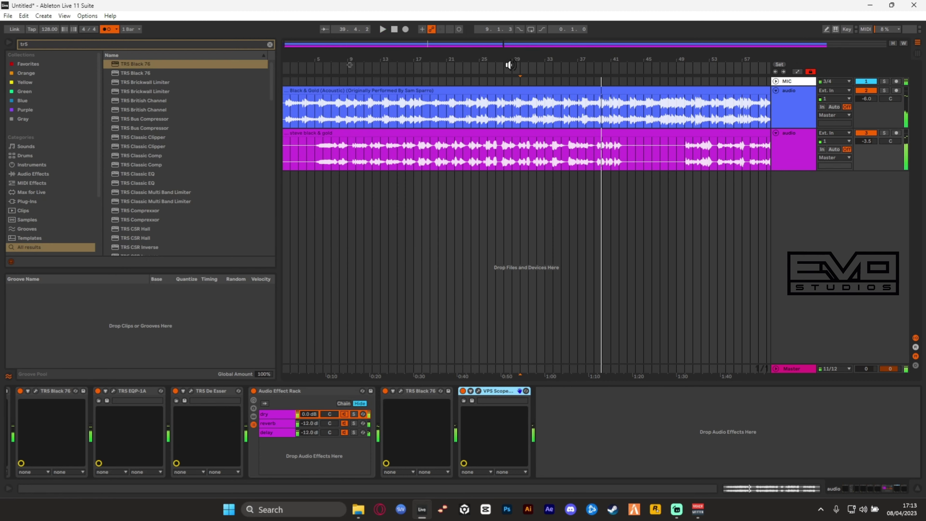
Step: Insert TR5 White 2A between the Audio Effect Rack and the last Black 76, and bypass that Black 76
left_click(37, 41)
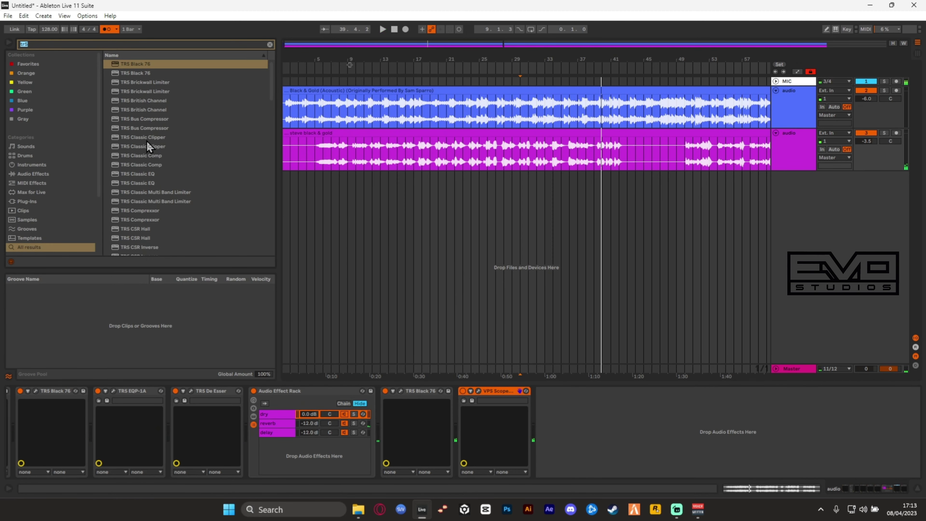
left_click(168, 193)
left_click_drag(273, 89, 236, 293)
left_click(141, 242)
left_click_drag(135, 232, 399, 432)
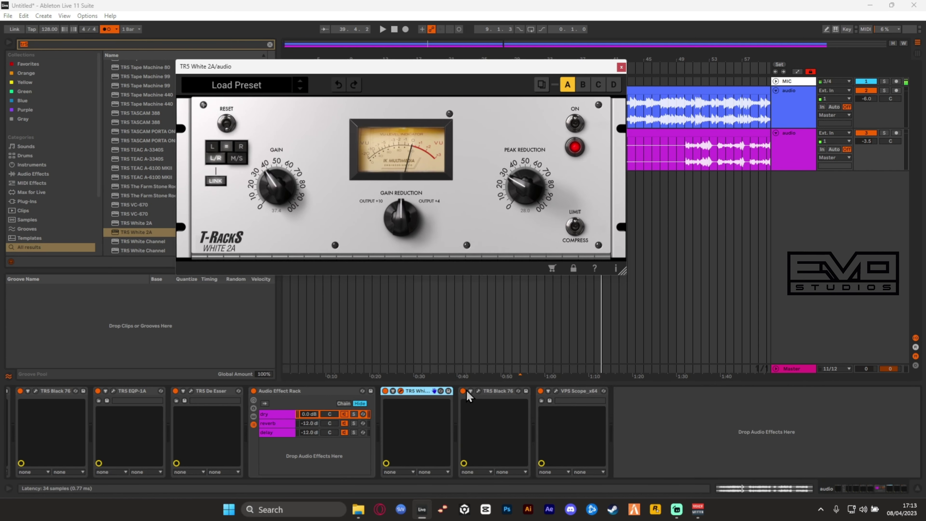
left_click(463, 390)
Step: Adjust the White 2A's gain and peak reduction during playback
key("space")
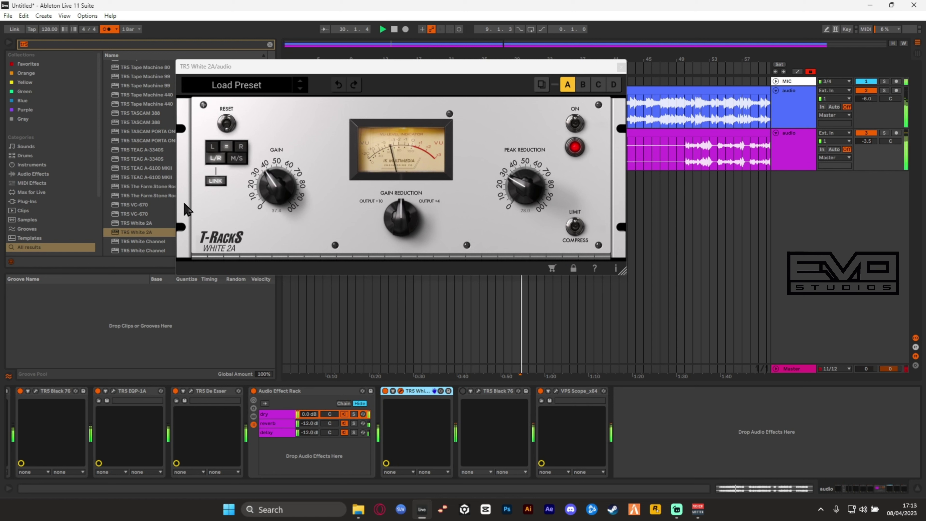
mouse_move(271, 188)
left_mouse_down()
mouse_move(277, 178)
mouse_move(274, 187)
left_mouse_up()
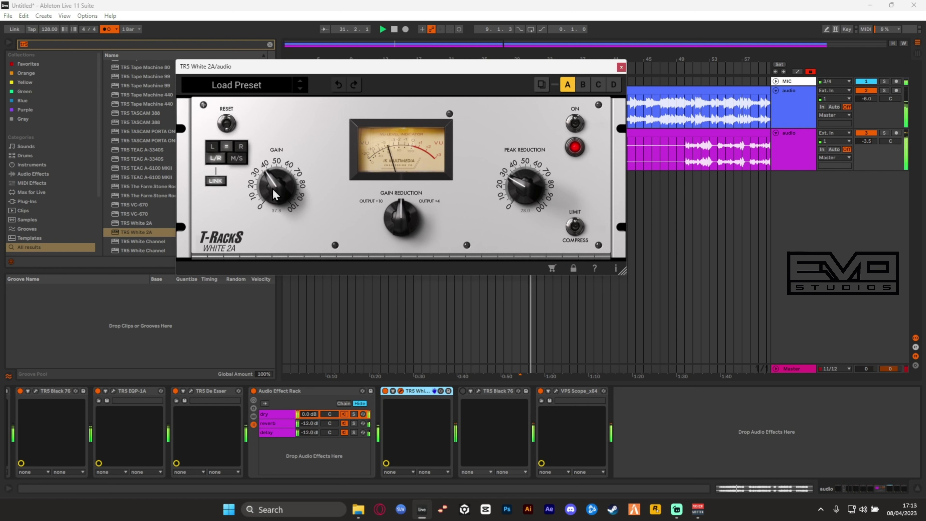
left_click_drag(518, 197, 521, 192)
left_click_drag(275, 186, 277, 187)
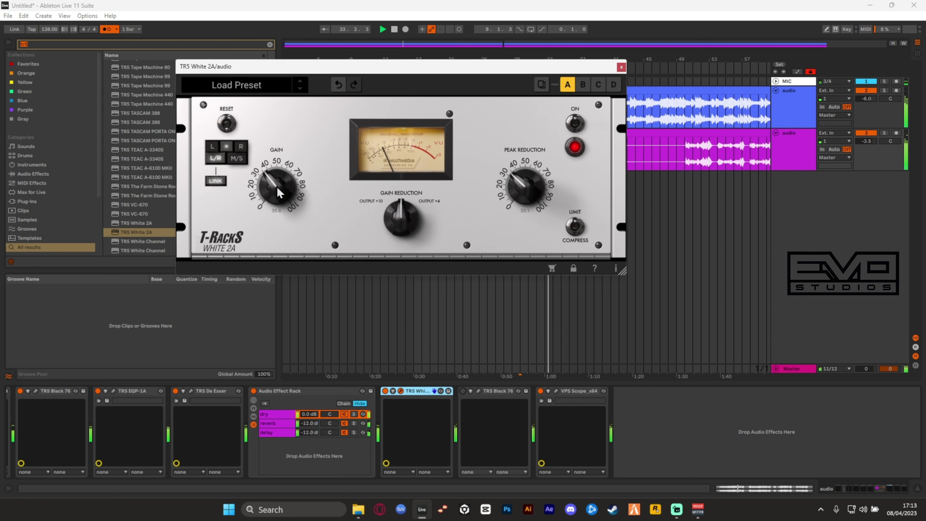
Step: Re-enable the Black 76 after the White 2A, readjust its input during playback and close the plug-in
left_click(496, 397)
key("space")
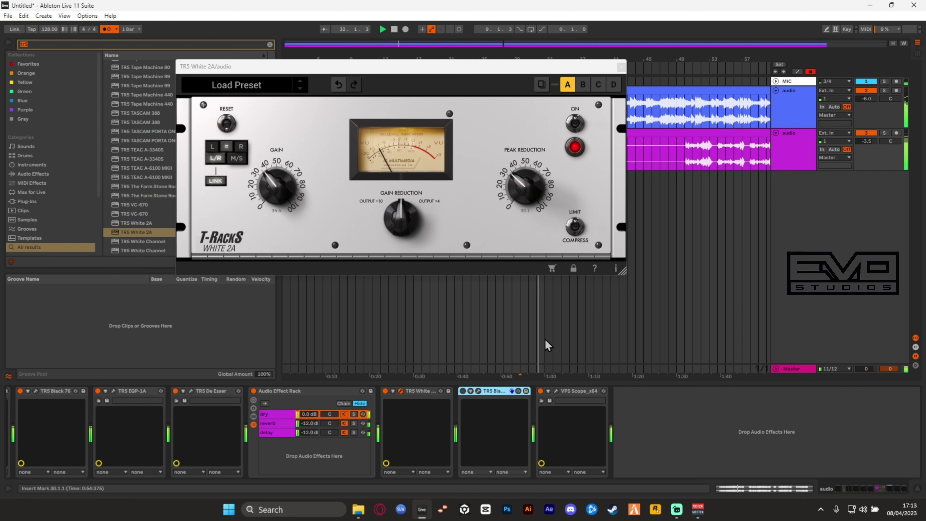
left_click(463, 391)
left_click(478, 392)
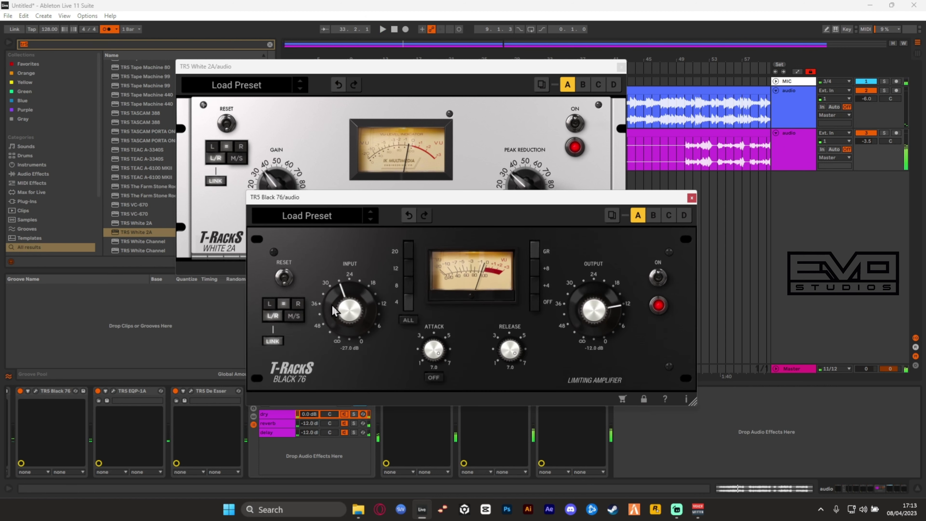
left_click_drag(347, 326, 376, 319)
left_click(692, 198)
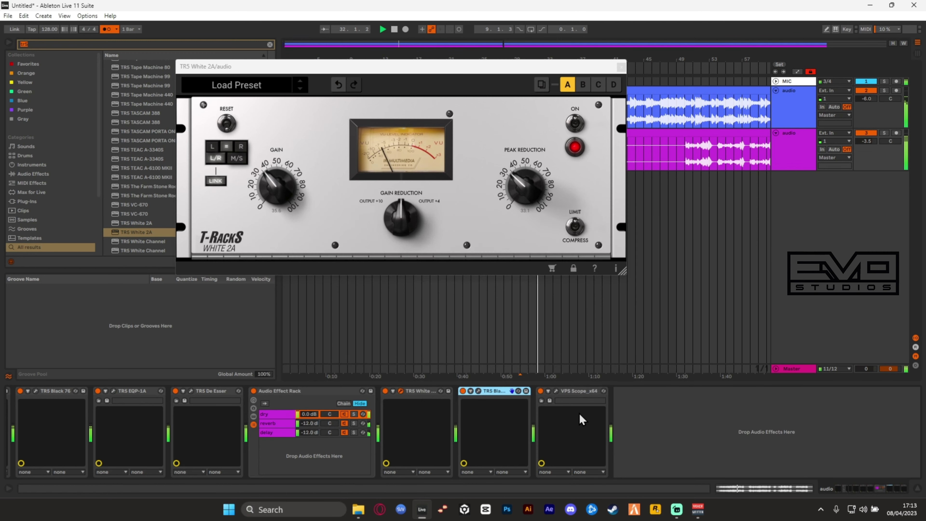
Step: Check the vocal's level in VPS Scope, close the open plug-ins and stop playback
left_click(554, 391)
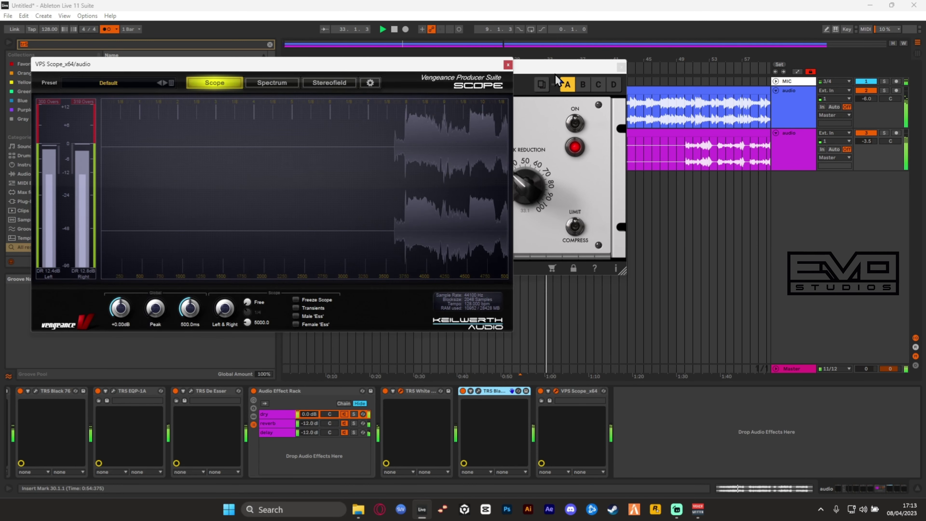
left_click(508, 65)
left_click(558, 93)
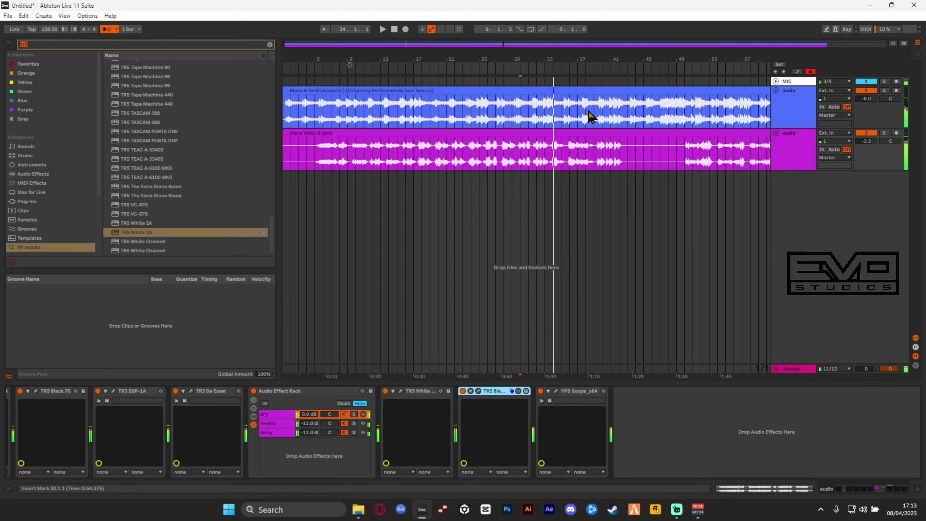
Step: Select the vocal clip from bar 9 to bar 33 in the arrangement and play it with the backing track
left_click_drag(533, 190, 426, 167, "ctrl+alt")
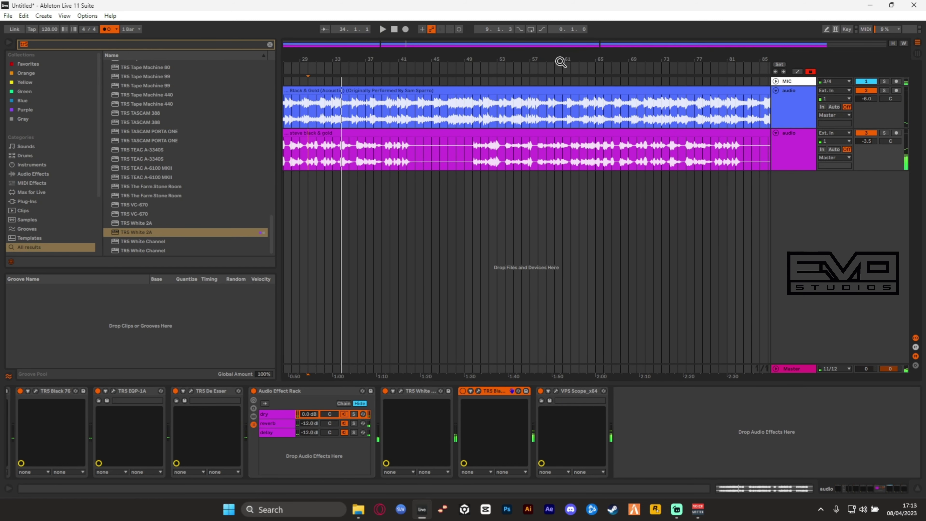
left_click_drag(561, 62, 579, 37)
left_click_drag(434, 219, 502, 269, "ctrl+alt")
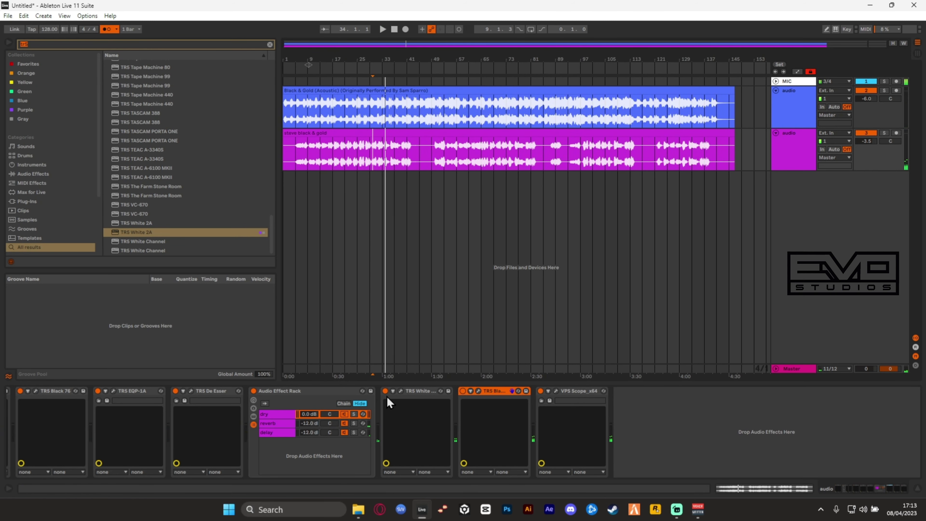
left_click_drag(310, 147, 388, 154)
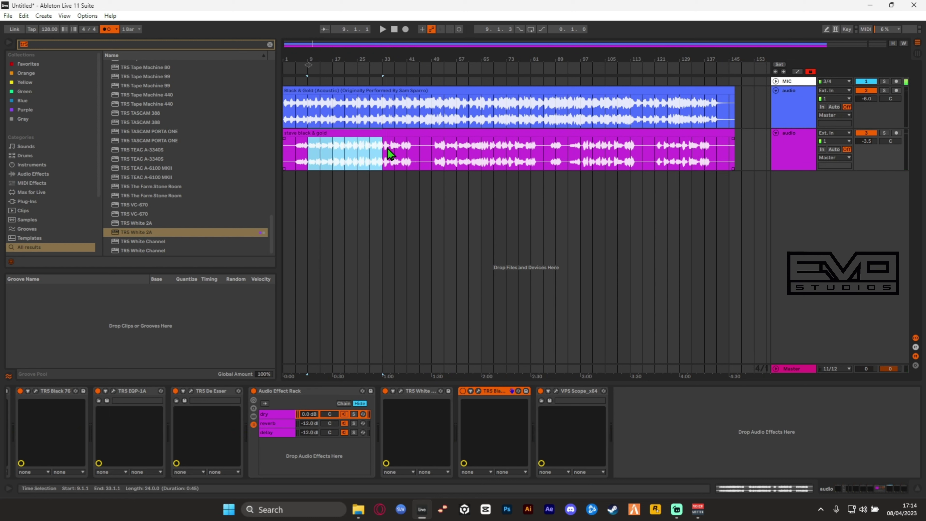
key("space")
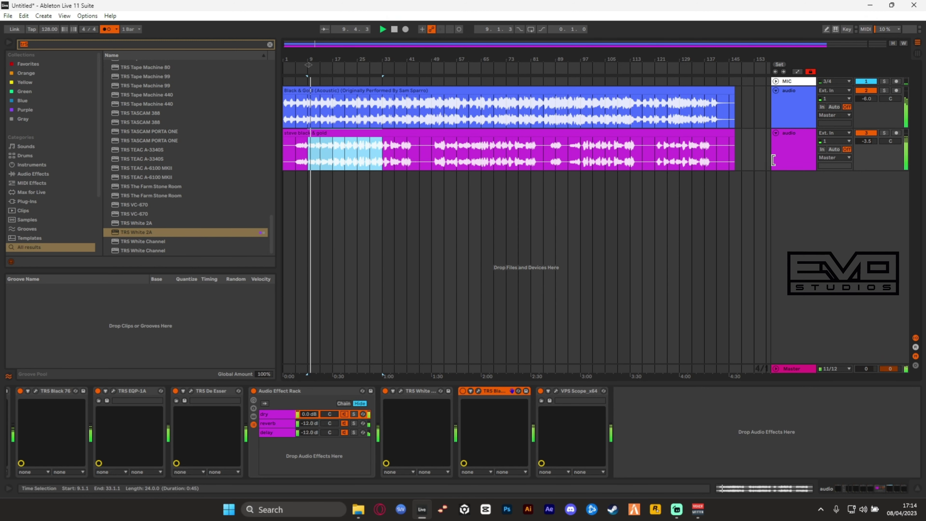
Step: Rename the vocal track "vox" and the backing track "piano" in Session View
key("Tab")
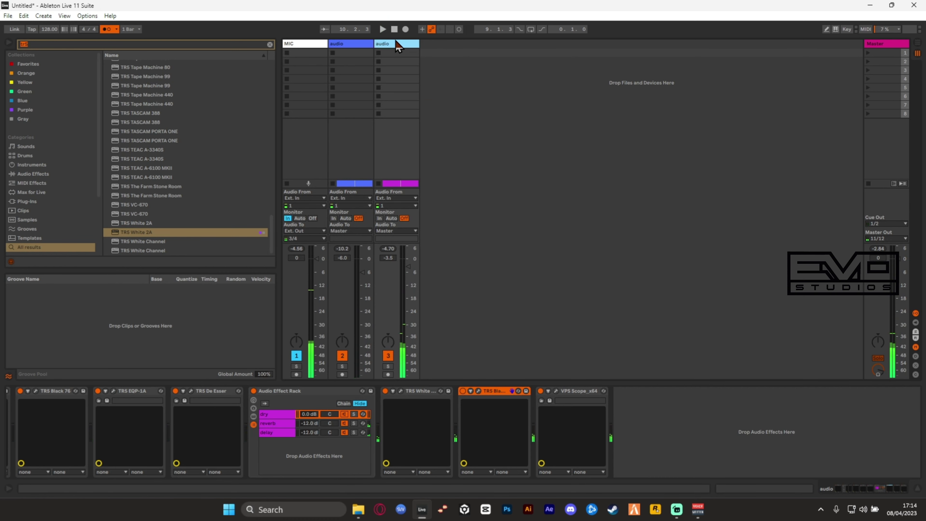
type("vox")
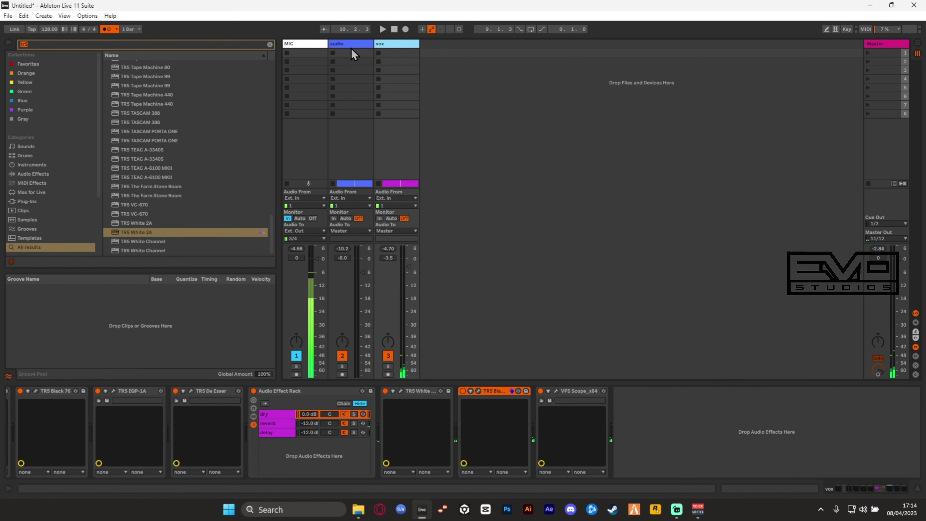
left_click(351, 53)
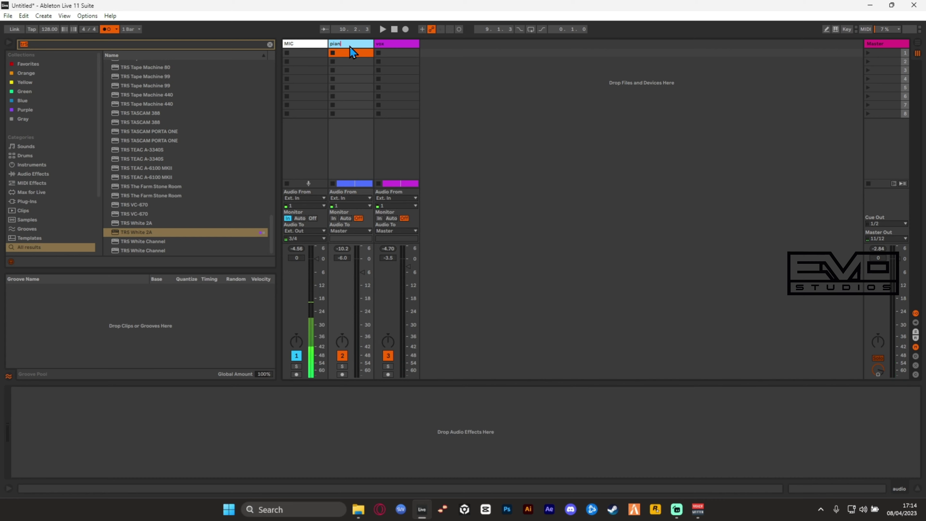
left_click(350, 46)
type("piano")
key("Return")
Step: Balance the mix during playback with piano at -0.1 dB and vox at -3.9 dB, and return to Arrangement View
key("space")
left_click_drag(408, 267, 408, 277)
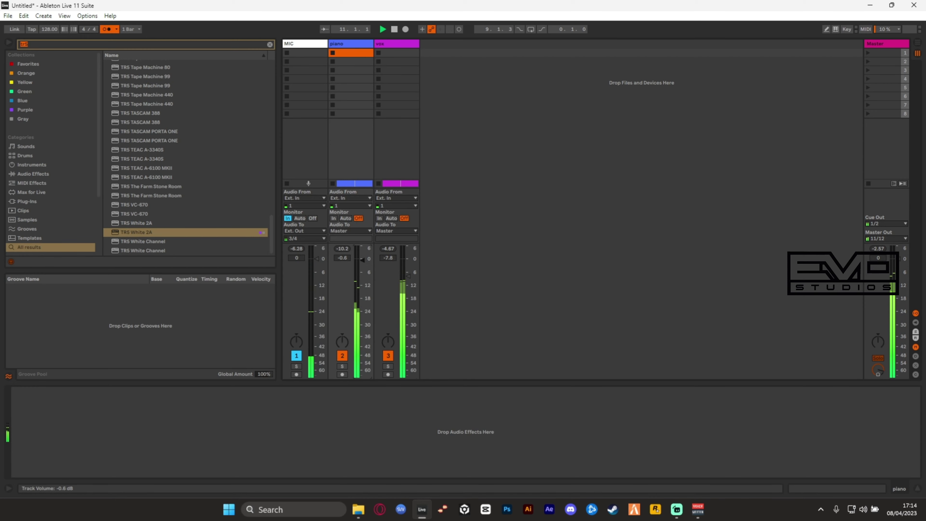
left_click_drag(362, 254, 408, 265)
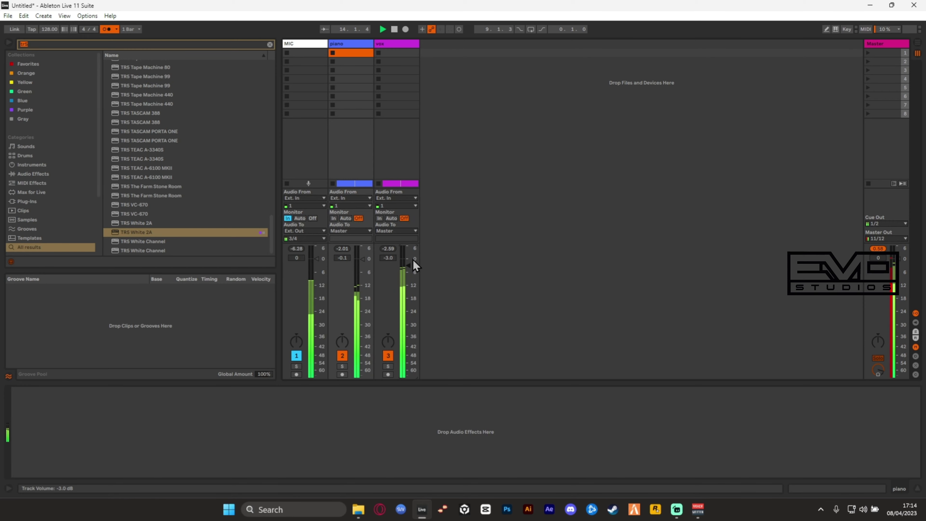
left_click_drag(413, 260, 413, 259)
key("Tab")
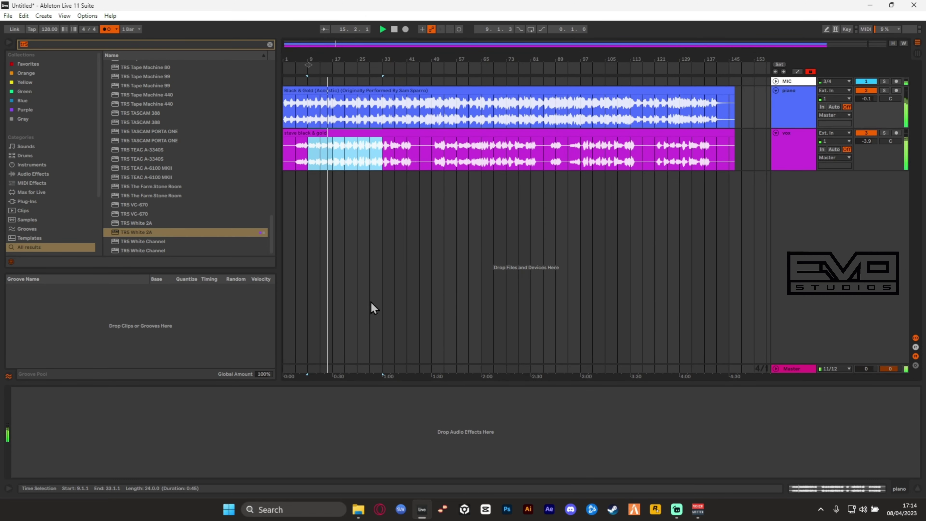
Step: Listen to the balanced mix with the vox track selected, check its level in VPS Scope, and stop playback
left_click(781, 160)
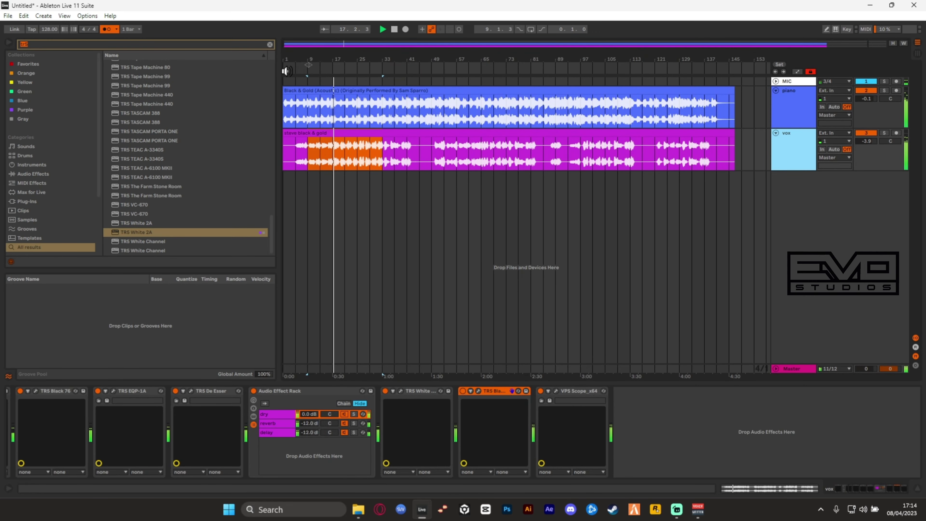
left_click_drag(343, 54, 343, 82)
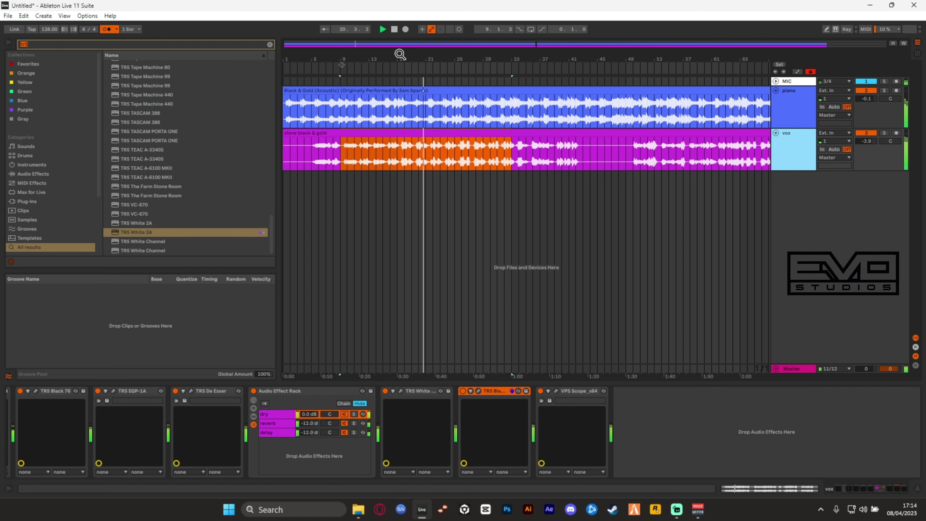
left_click(555, 391)
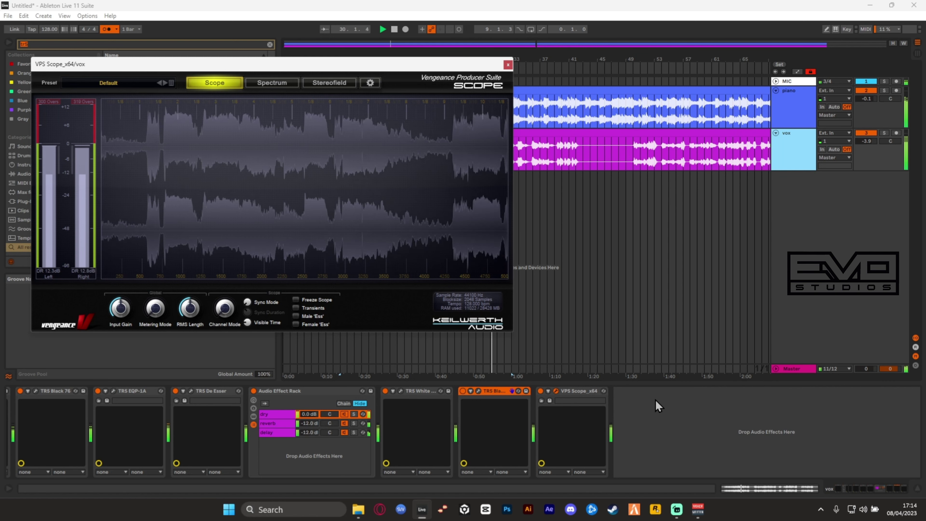
key("space")
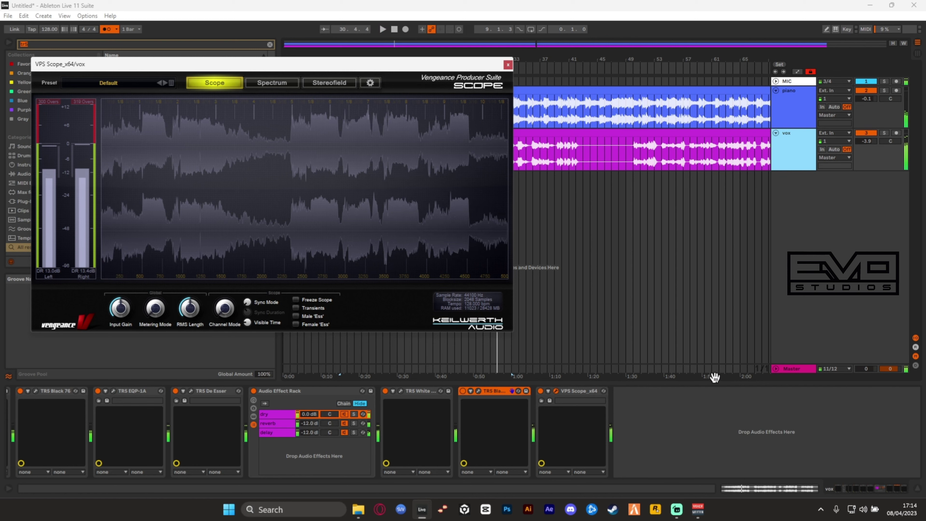
left_click(508, 66)
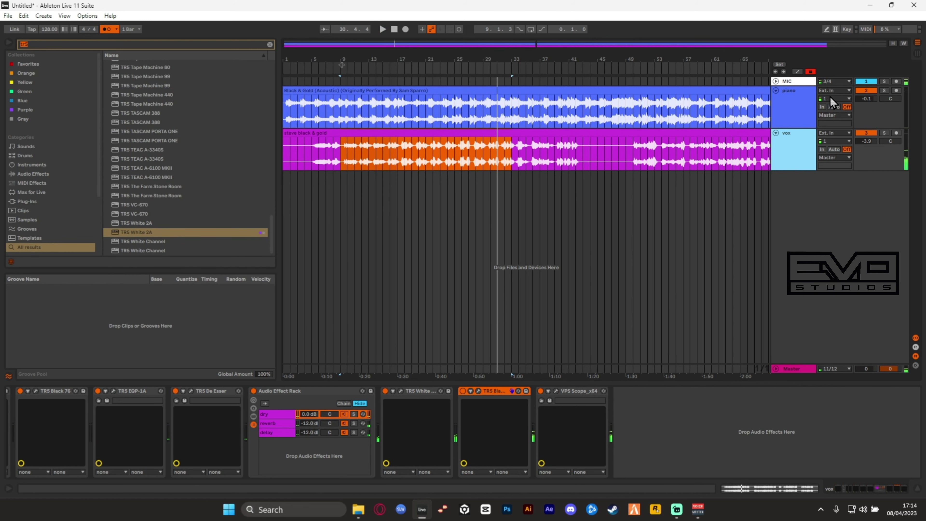
Step: Review the first Pro-Q 3 and Black 76 on the vox track, closing each plug-in window
left_click_drag(541, 56, 395, 58)
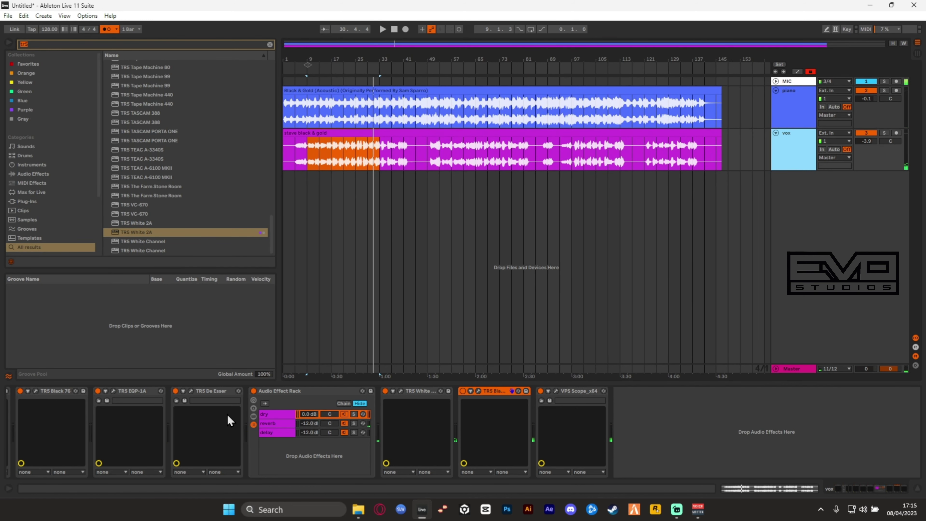
scroll(231, 416, "left", 4)
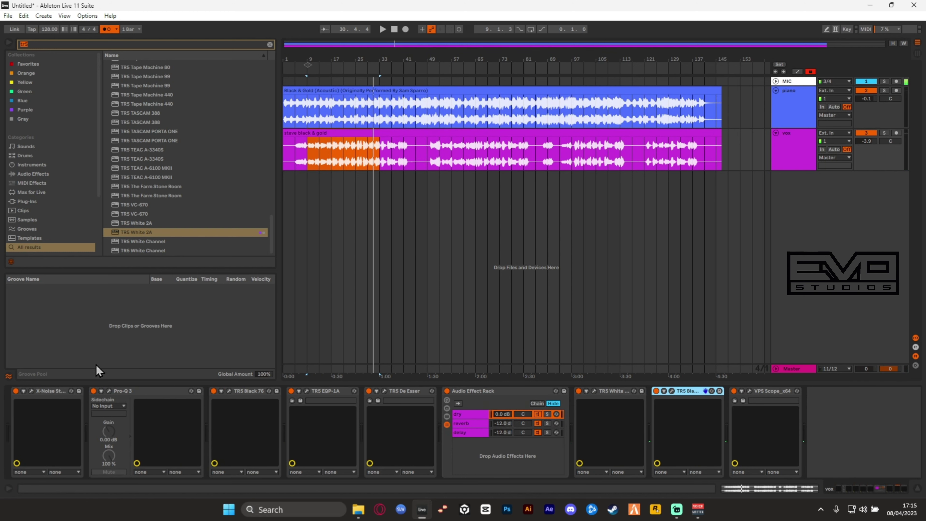
left_click(109, 391)
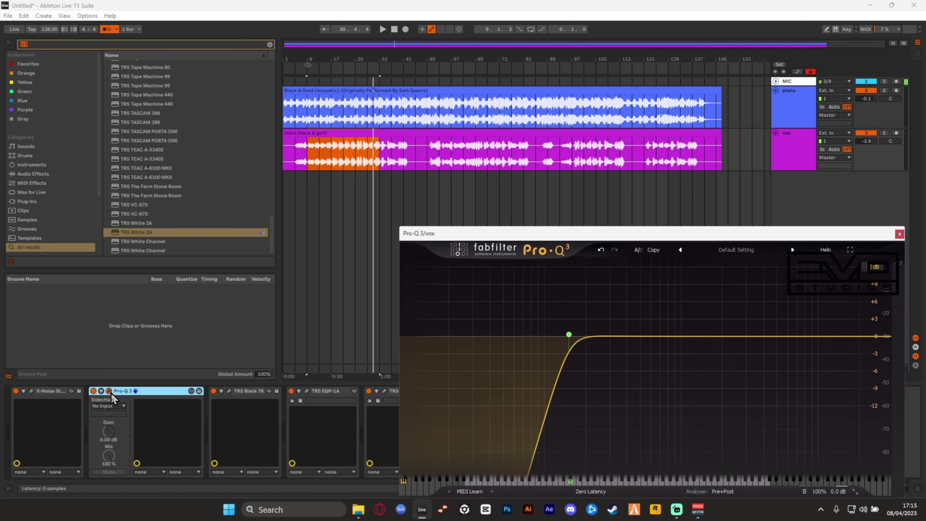
left_click(109, 391)
left_click(228, 391)
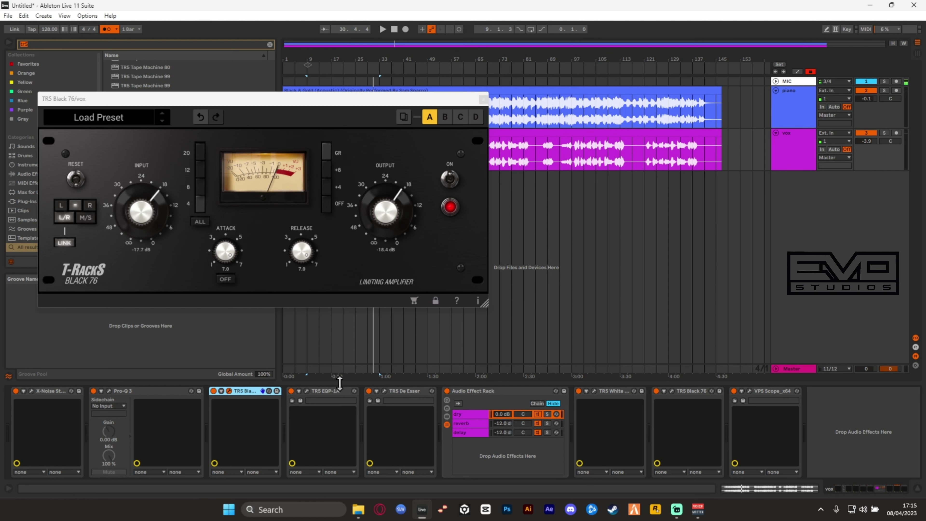
left_click(314, 394)
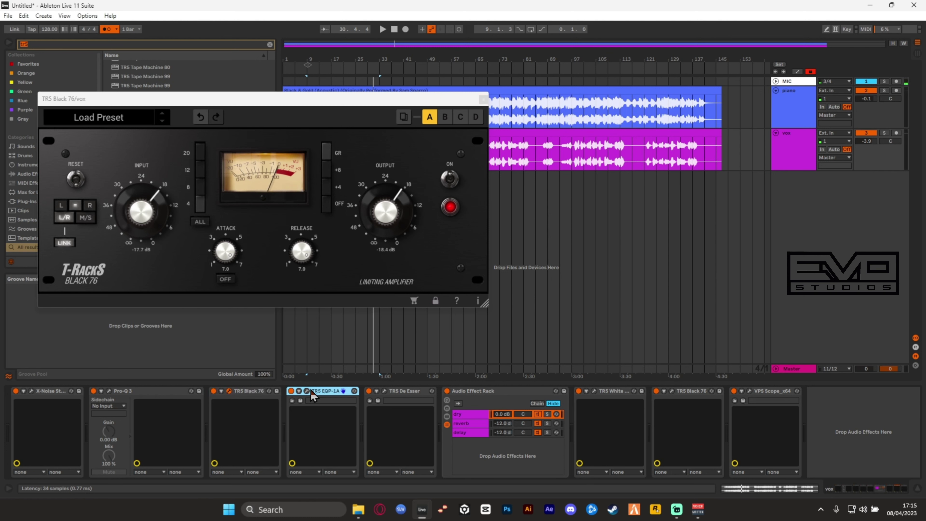
left_click(483, 98)
Step: Review the EQP-1A and De-Esser settings on the vox track, closing each plug-in window
left_click(306, 391)
left_click(299, 391)
left_click(306, 392)
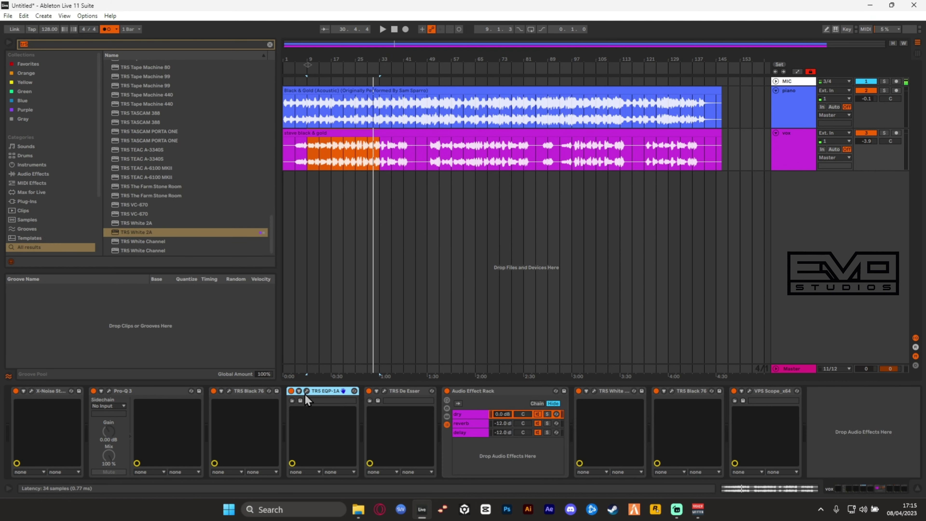
left_click_drag(429, 143, 612, 102)
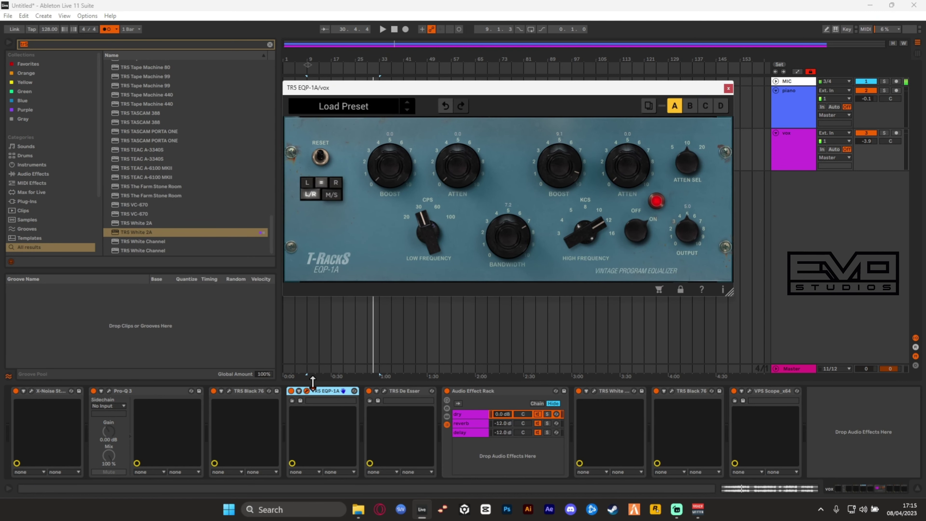
left_click(316, 395)
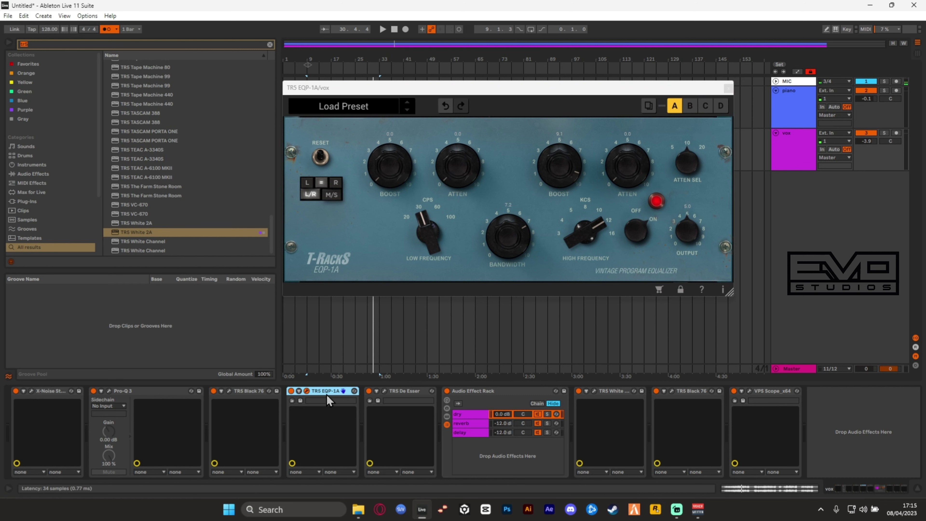
left_click(309, 392)
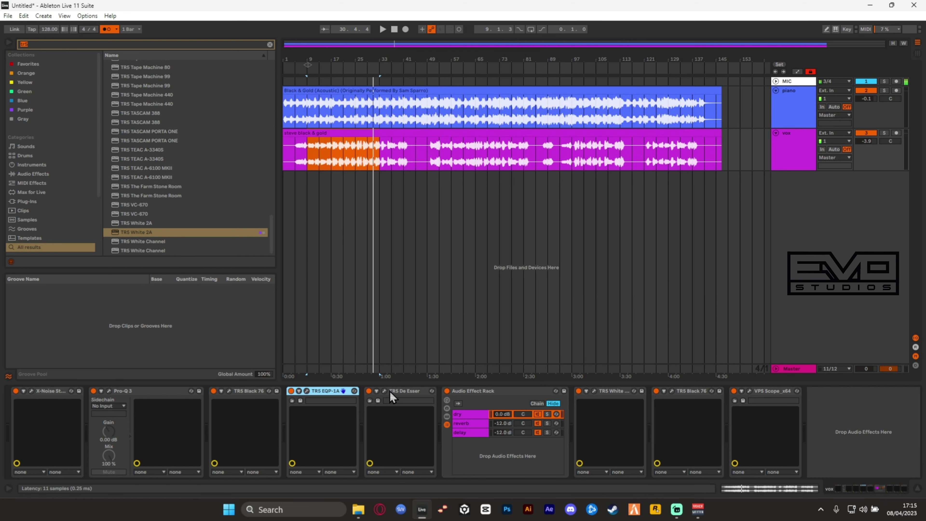
left_click(383, 392)
left_click_drag(545, 92, 409, 66)
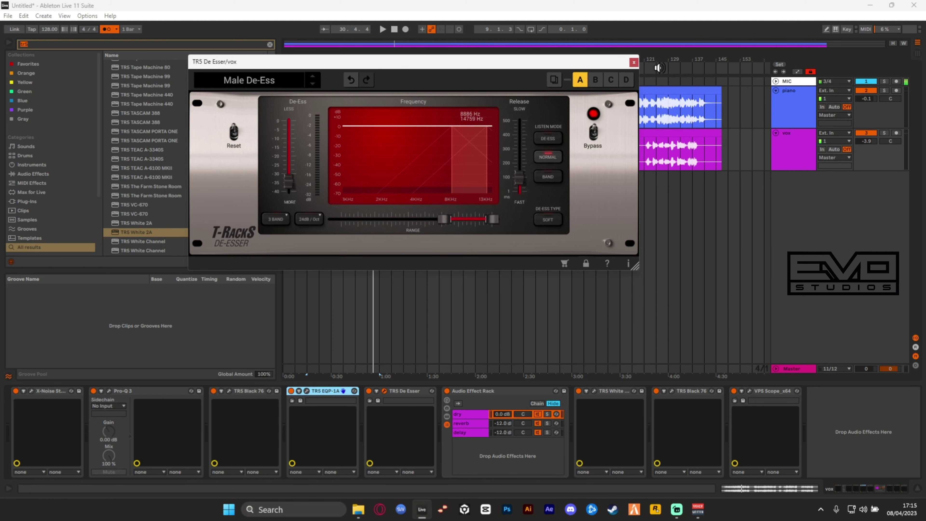
left_click(383, 392)
Step: Examine the rack's dry chain and the reverb chain's devices through to its Glue Compressor
left_click(458, 415)
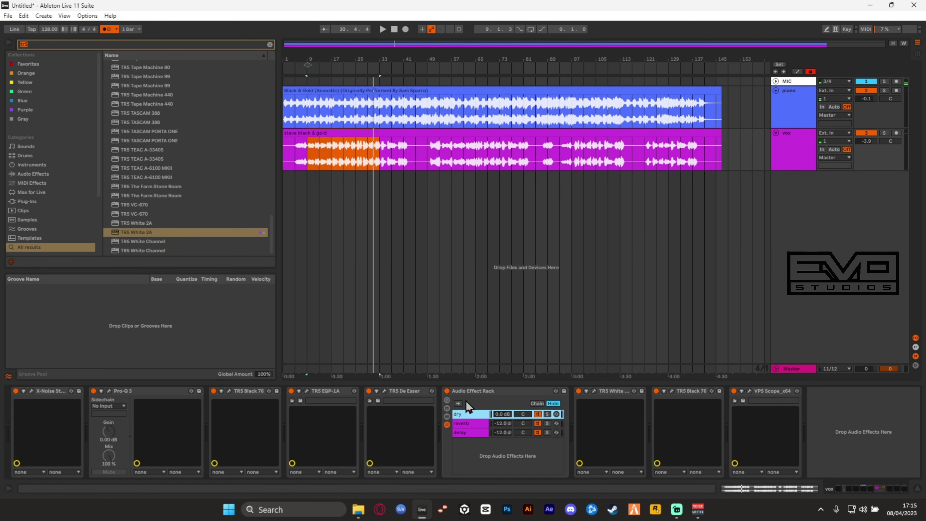
left_click(558, 440)
left_click(466, 424)
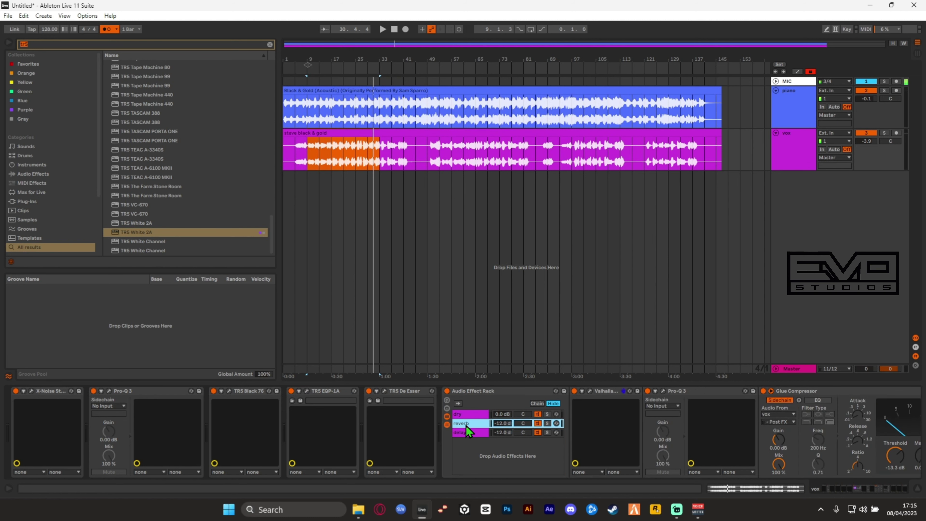
scroll(650, 424, "down", 5)
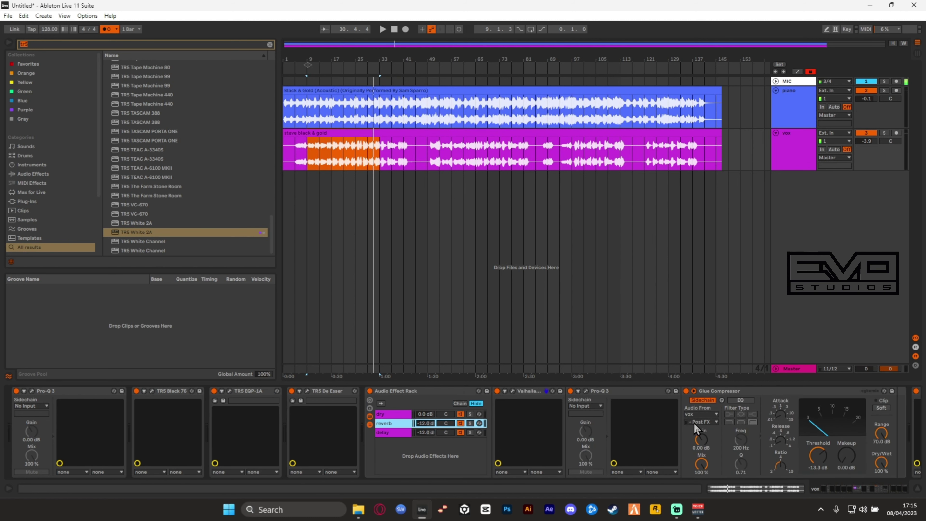
left_click(633, 390)
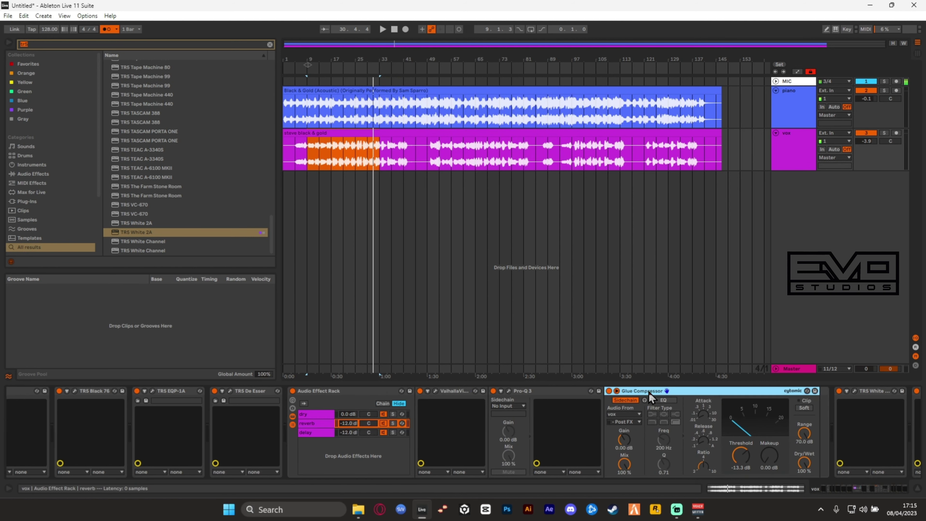
Step: Examine the delay chain's Pro-Q 3 and Glue Compressor, and go back to the rack's dry chain
left_click(307, 413)
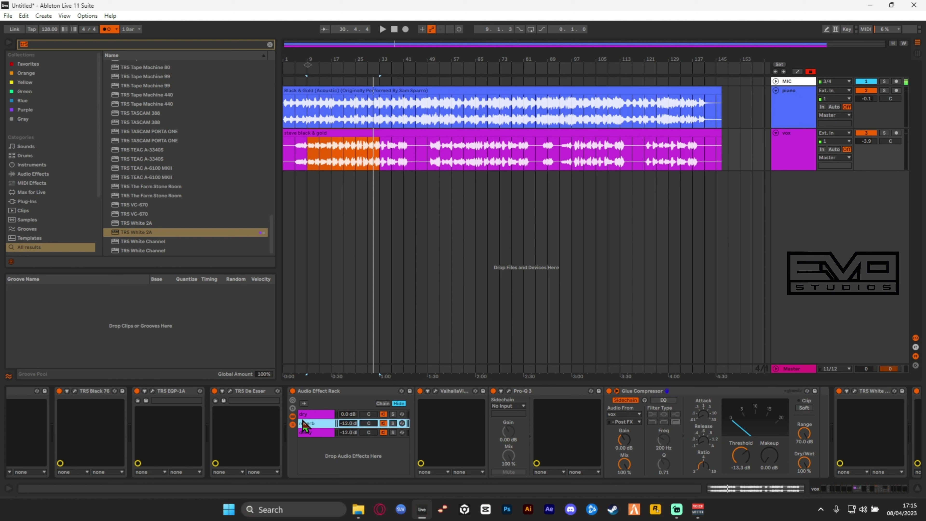
left_click(313, 433)
left_click(532, 391)
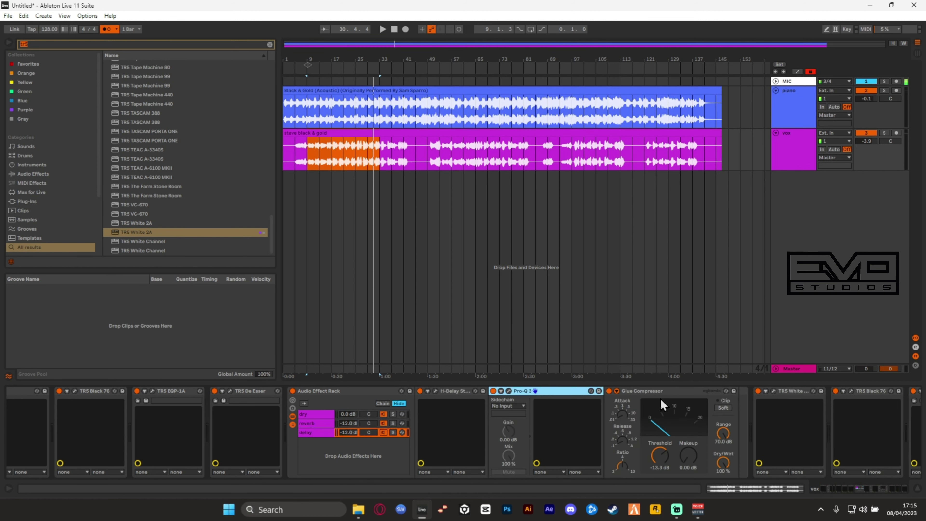
left_click(648, 394)
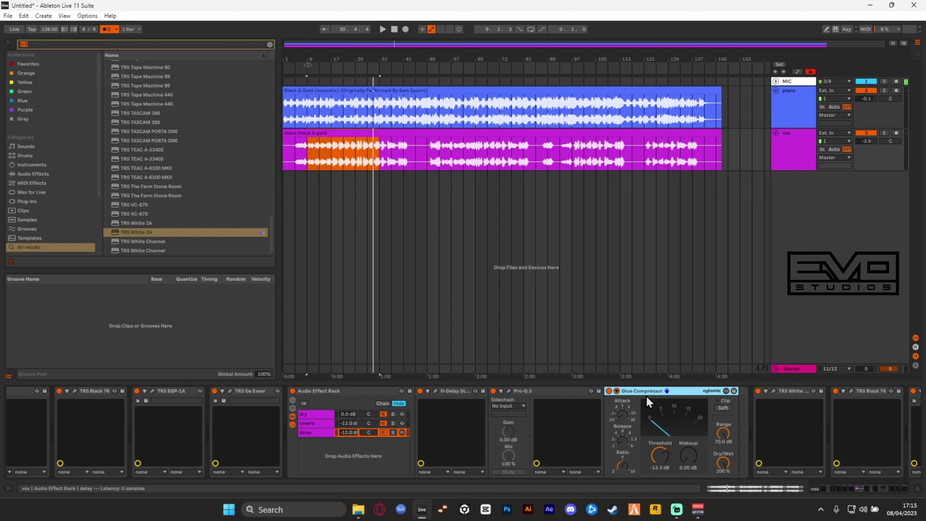
left_click(304, 413)
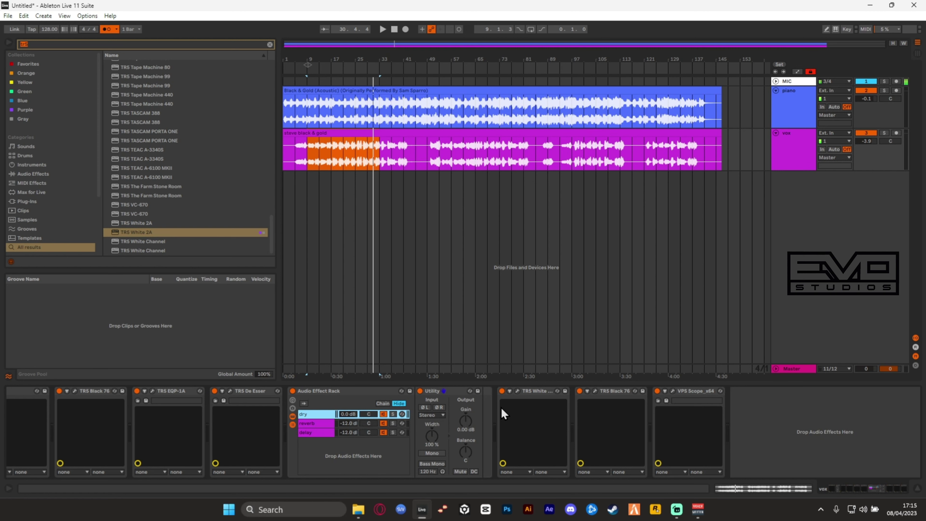
Step: Review the White 2A and the second Black 76 after the rack on the vox track, closing each plug-in window
left_click(517, 391)
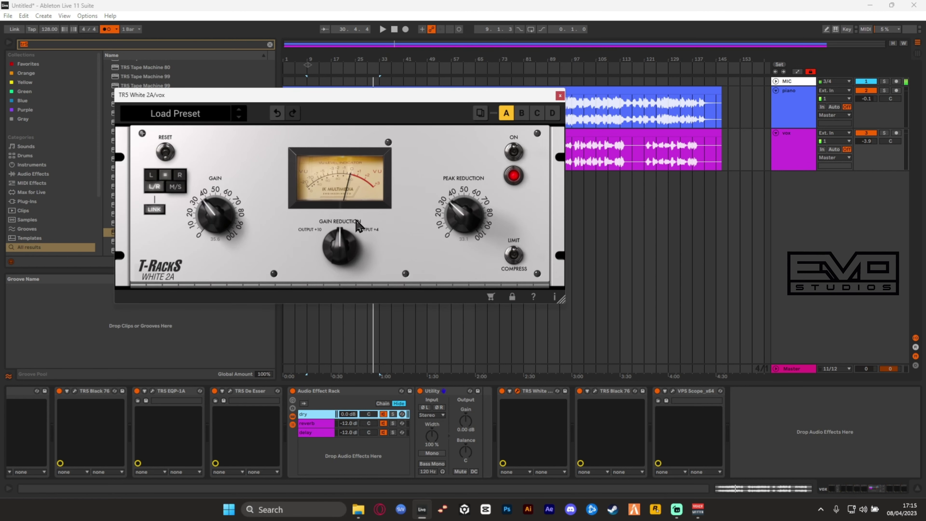
left_click_drag(333, 97, 562, 100)
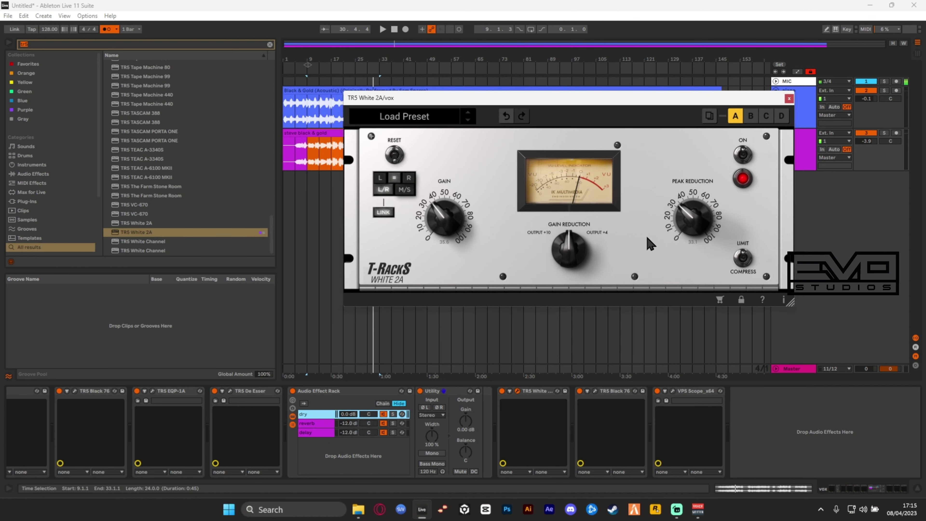
left_click(790, 98)
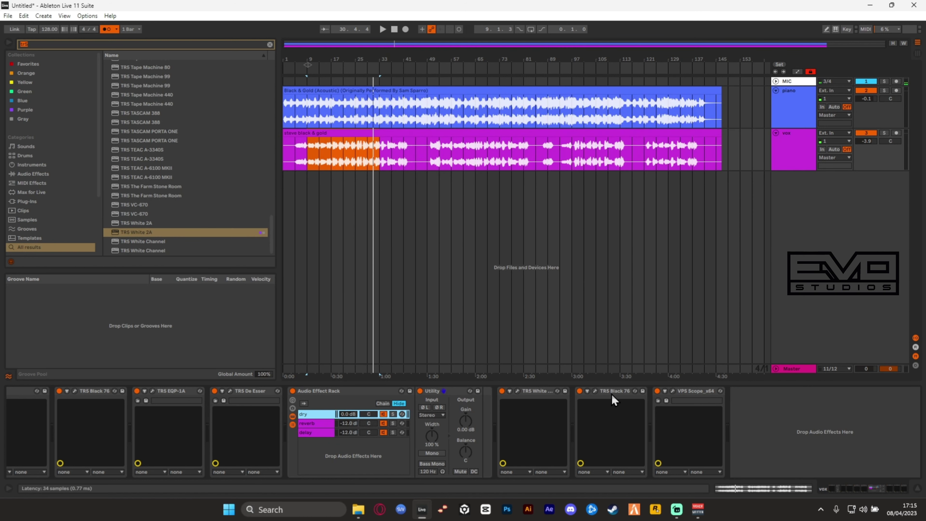
left_click(595, 391)
left_click_drag(509, 168, 481, 85)
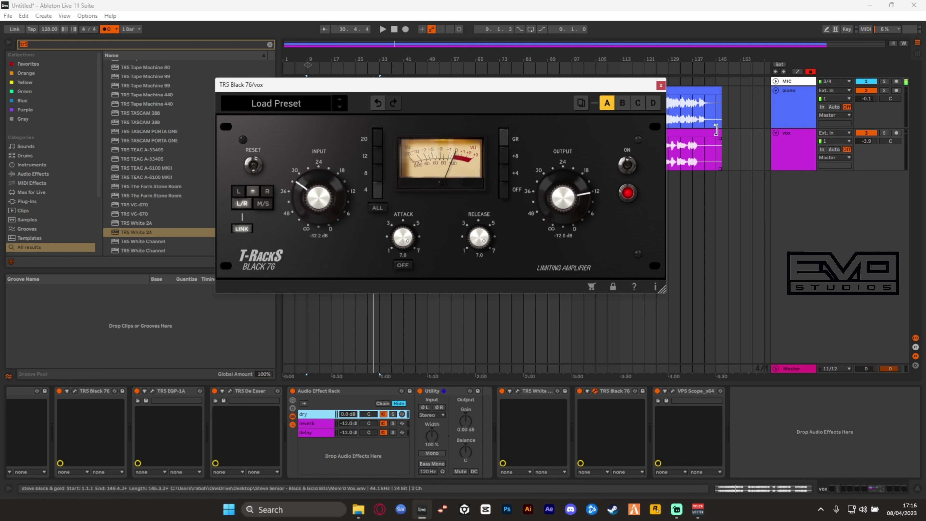
left_click(662, 86)
Step: Check the VPS Scope at the end of the vox chain, close its window and return to the vox track
left_click(688, 394)
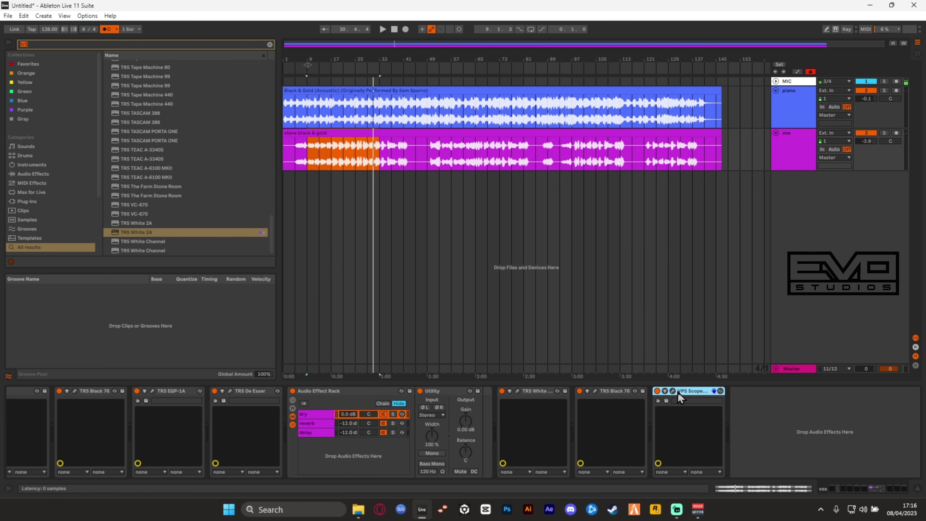
left_click(667, 401)
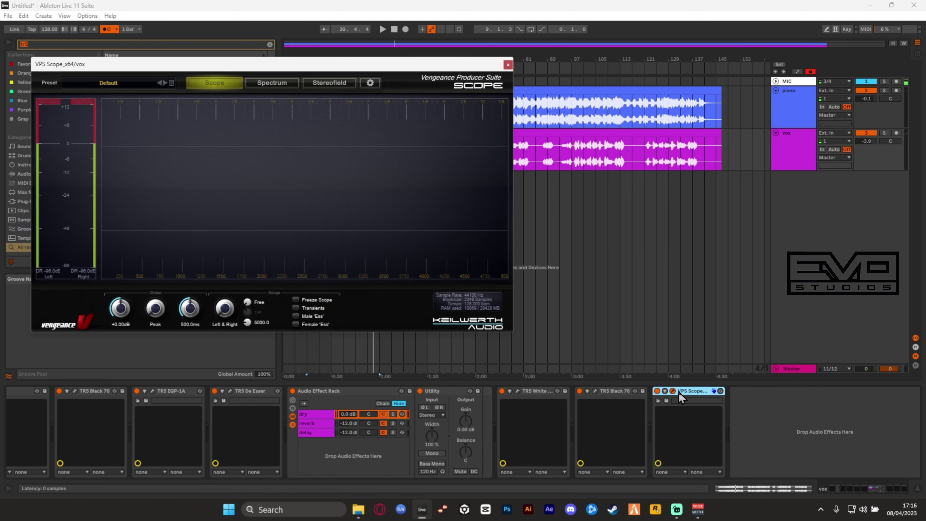
left_click_drag(349, 68, 601, 86)
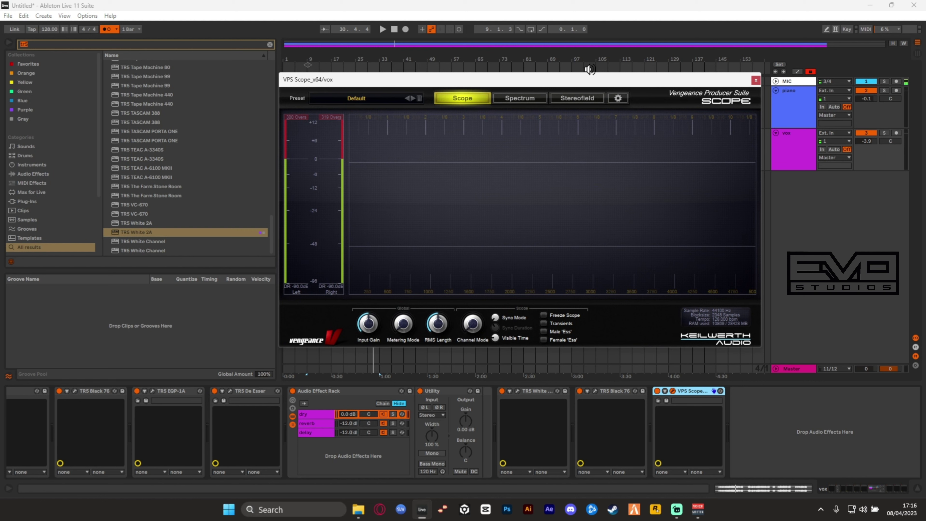
left_click_drag(603, 86, 586, 107)
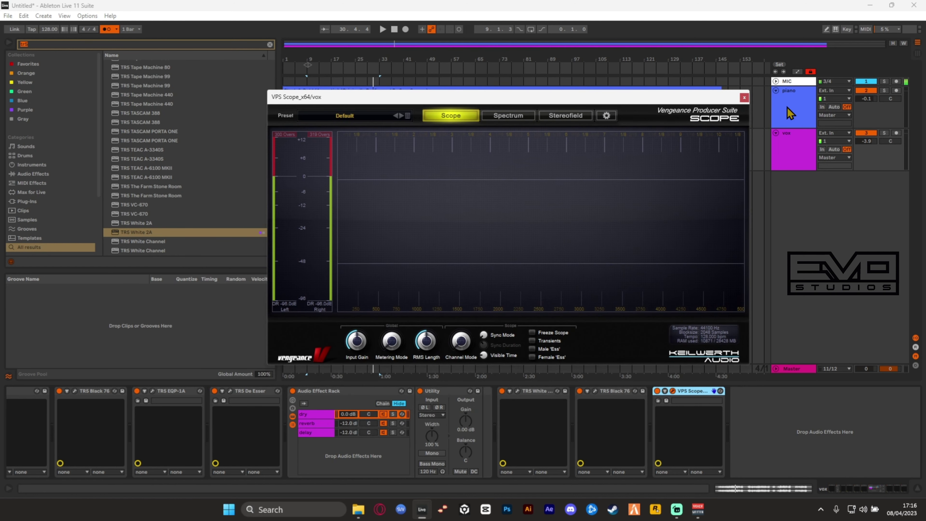
left_click(744, 98)
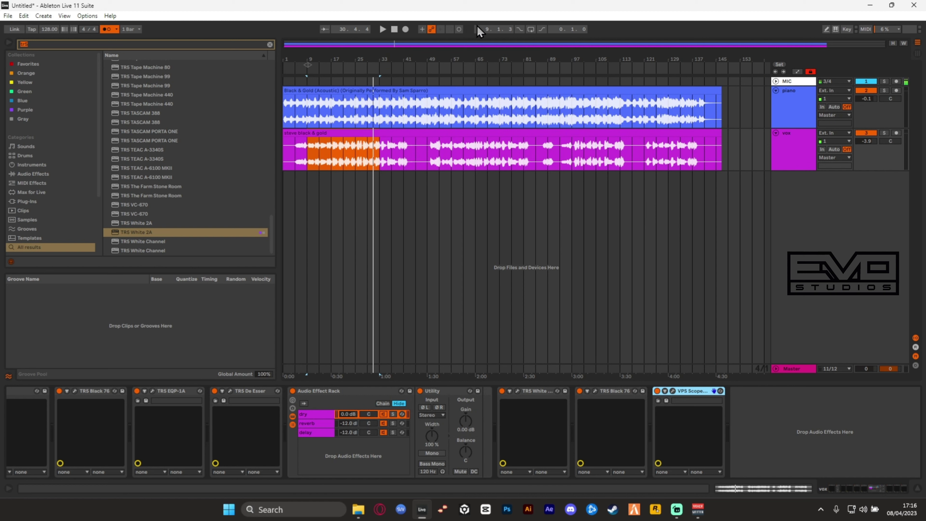
left_click(488, 58)
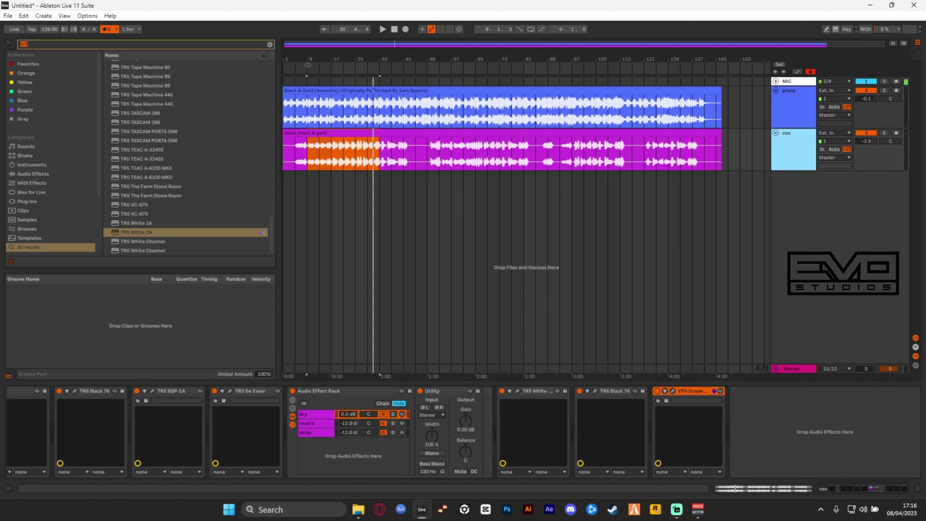